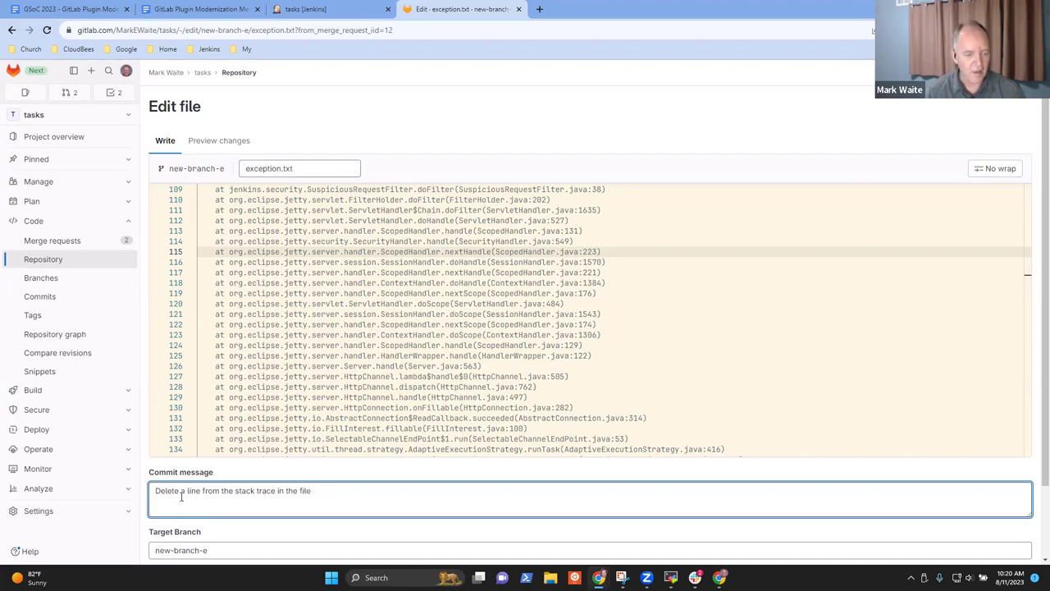
# Commit the exception.txt edit to new-branch-e with the message "Delete a line from the stack trace in the file".
pyautogui.scroll(-4, 176, 363)
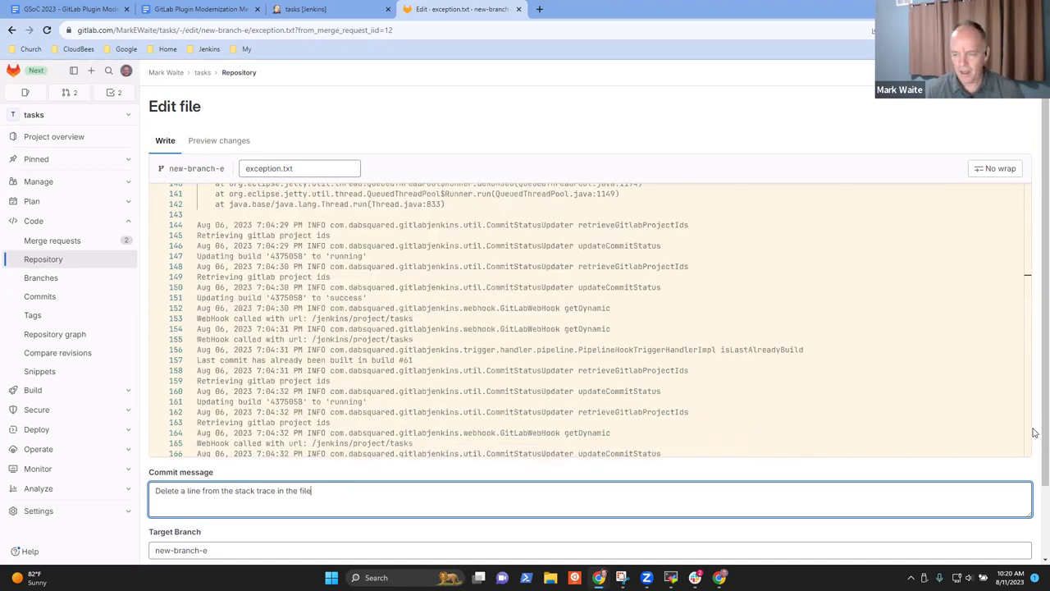
pyautogui.scroll(-1, 1034, 482)
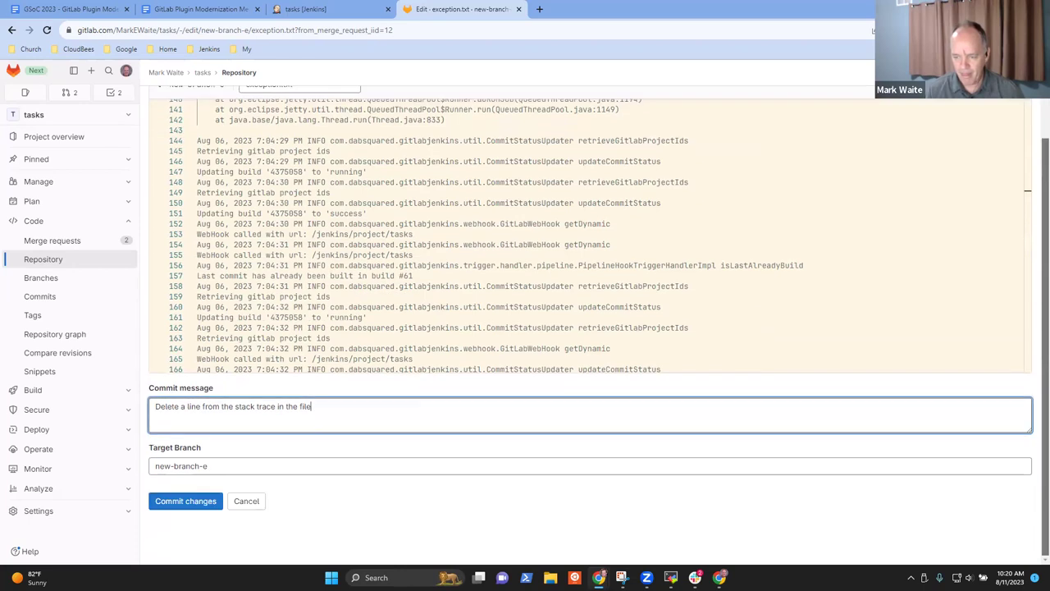
pyautogui.click(195, 500)
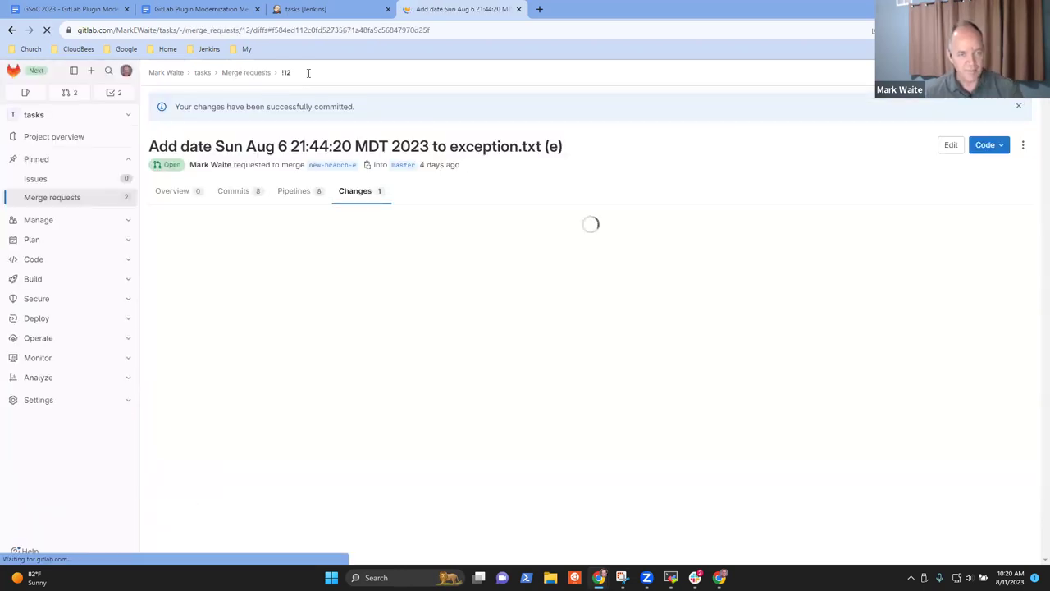
# Switch to Jenkins, open the newest build of the tasks job and check the commit message in its changes.
pyautogui.click(322, 10)
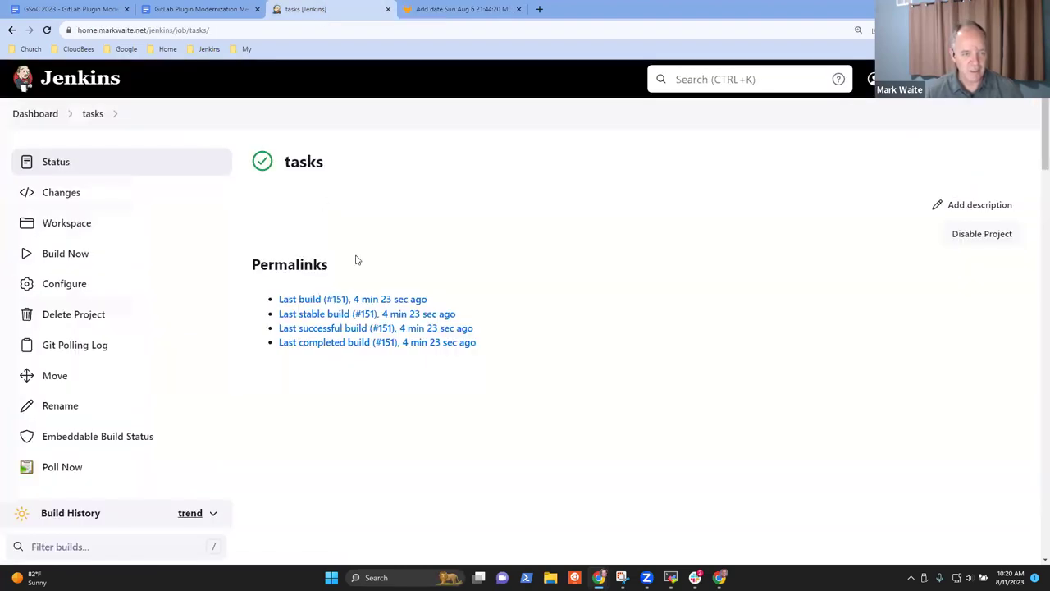
pyautogui.click(97, 116)
pyautogui.scroll(-2, 457, 239)
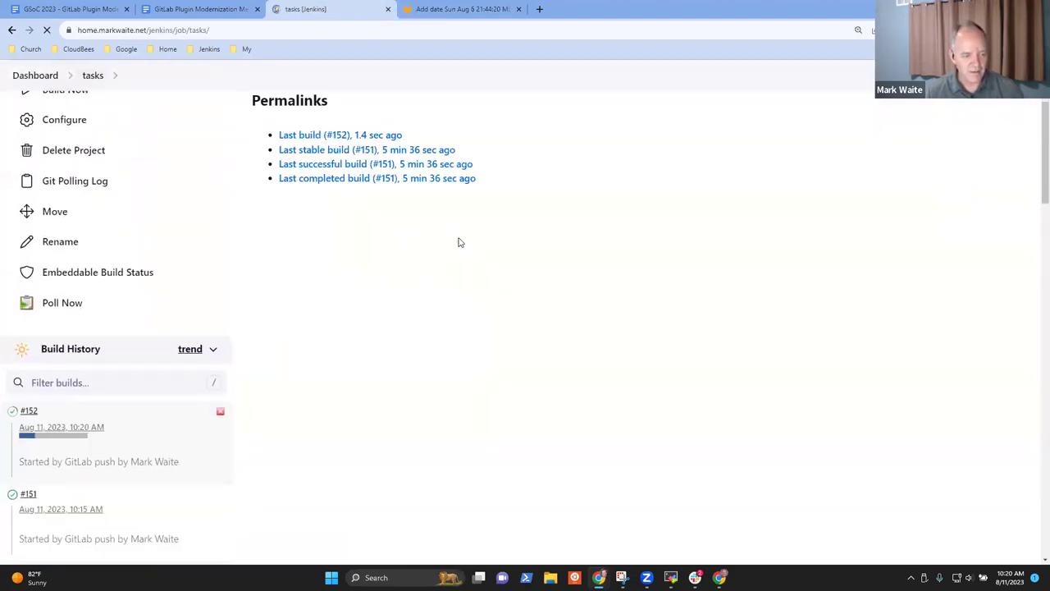
pyautogui.moveTo(60, 439)
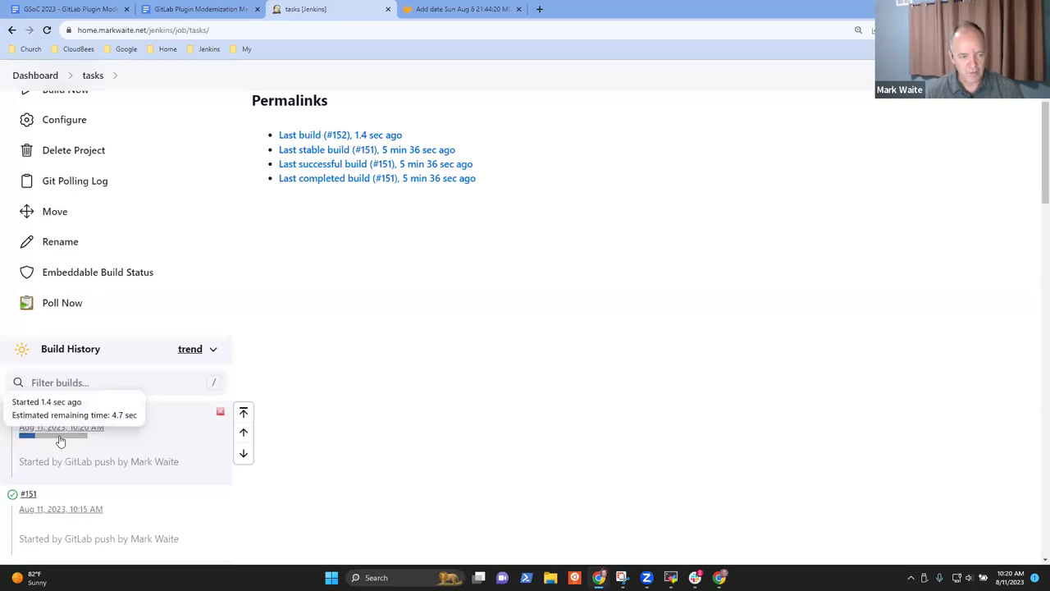
pyautogui.click(28, 412)
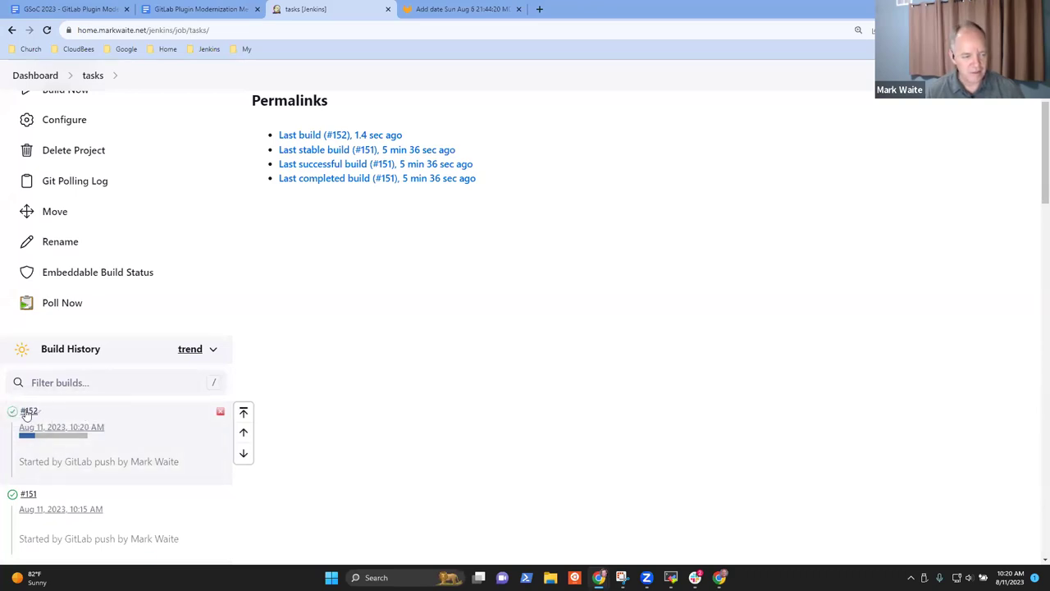
pyautogui.click(77, 194)
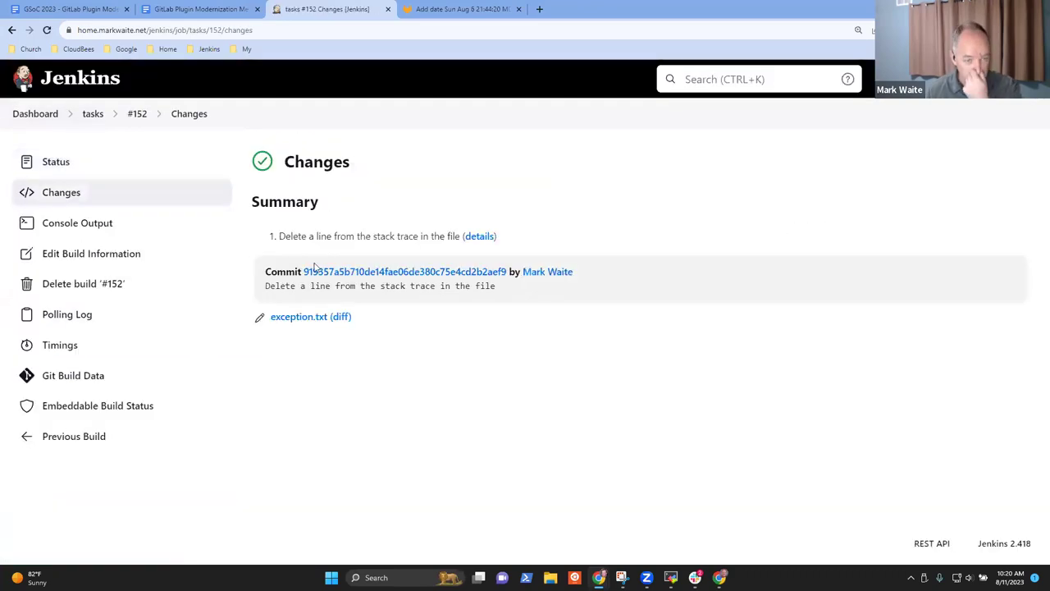
pyautogui.moveTo(297, 235); pyautogui.dragTo(460, 238)
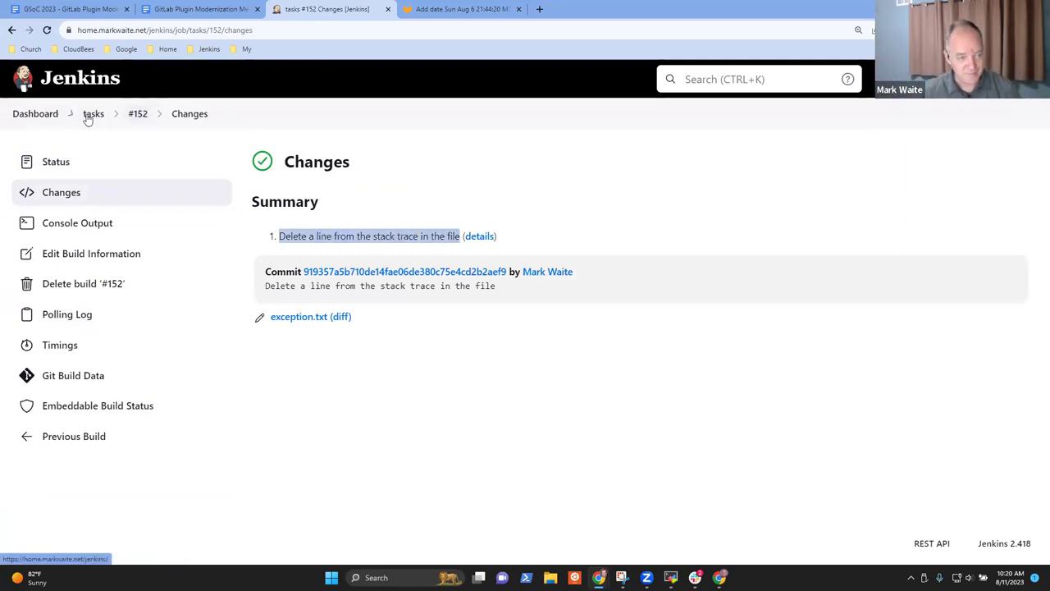
# Open the build's console output and examine its final lines.
pyautogui.click(138, 115)
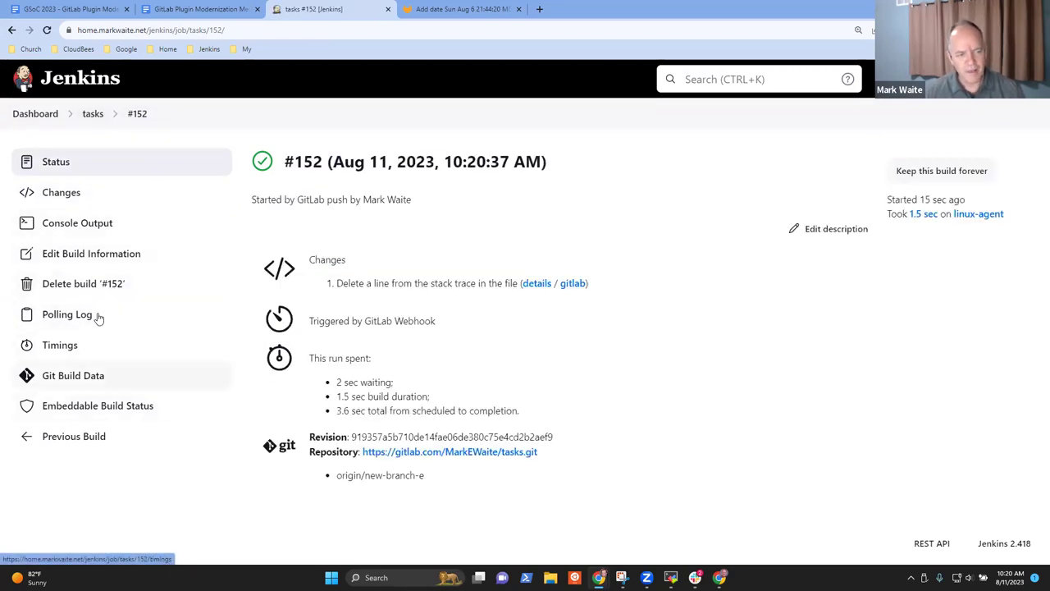
pyautogui.click(94, 226)
pyautogui.scroll(-5, 558, 293)
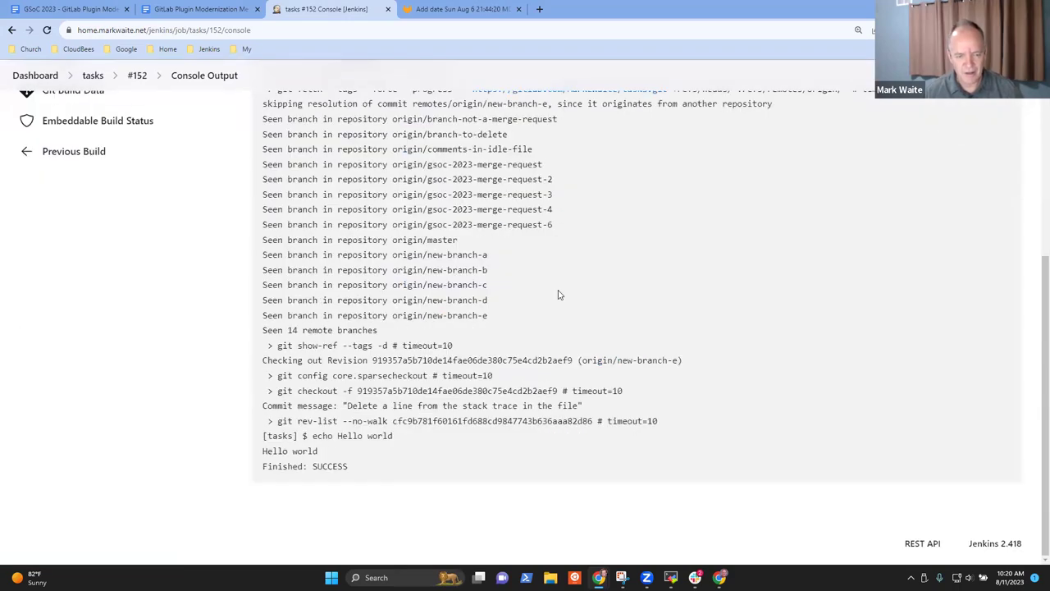
pyautogui.moveTo(349, 466); pyautogui.dragTo(264, 435)
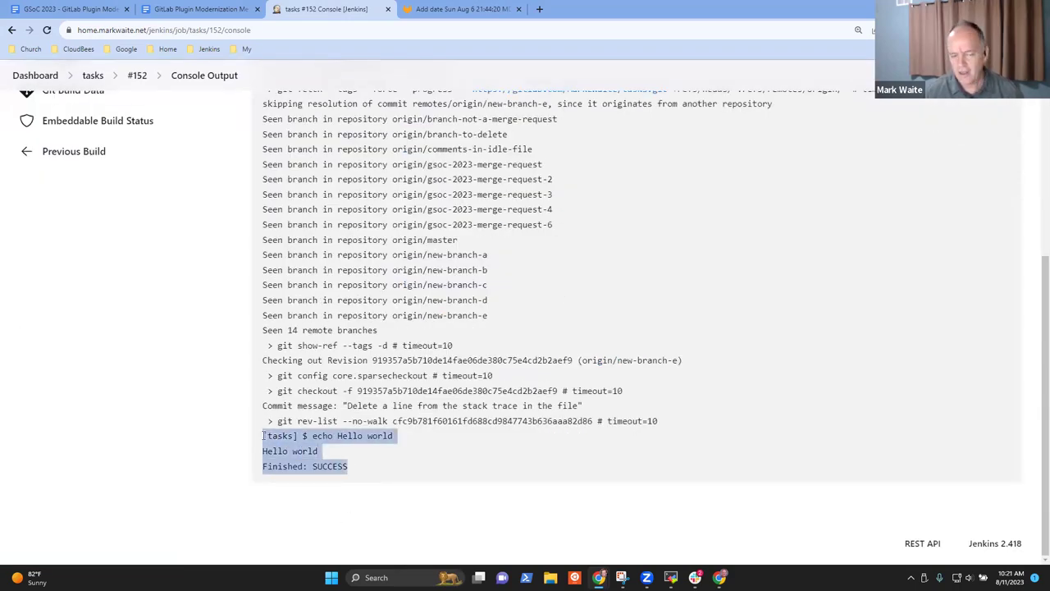
# Switch to GitLab, open the merge request "Add date Sun Aug 6 21:44:20 MDT 2023 to exception.txt (e)" and set it to auto-merge.
pyautogui.click(460, 9)
pyautogui.click(242, 73)
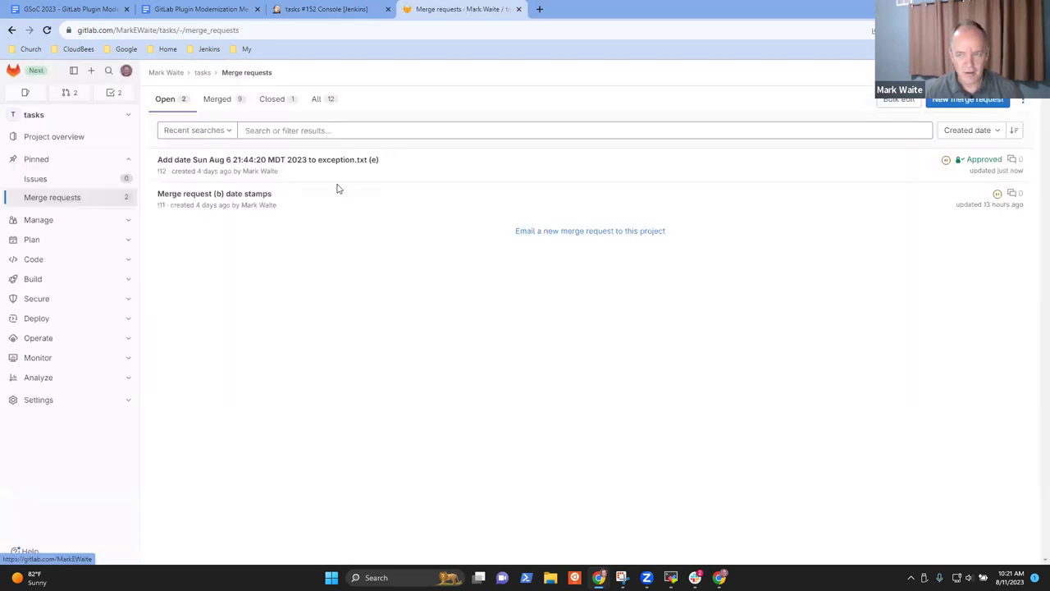
pyautogui.click(302, 161)
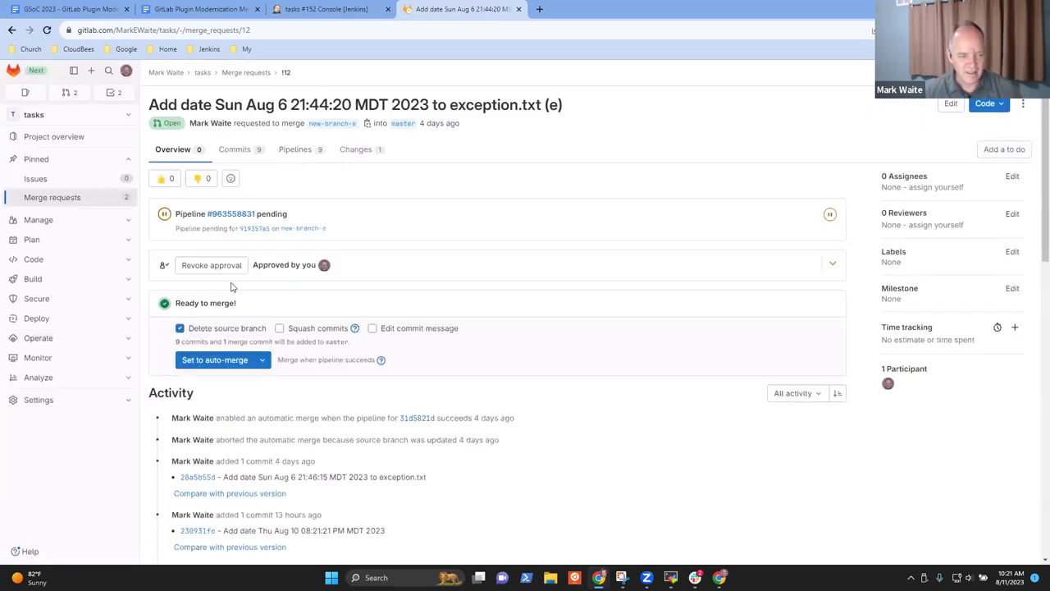
pyautogui.click(227, 365)
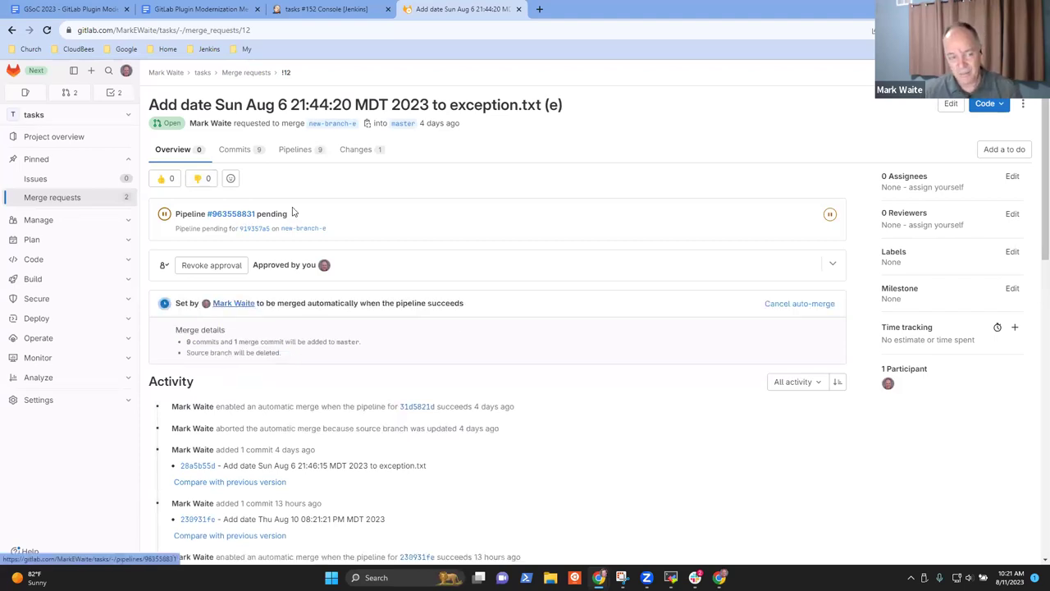
# Open the merge request's pipeline and compare its status with the Jenkins console output.
pyautogui.click(222, 215)
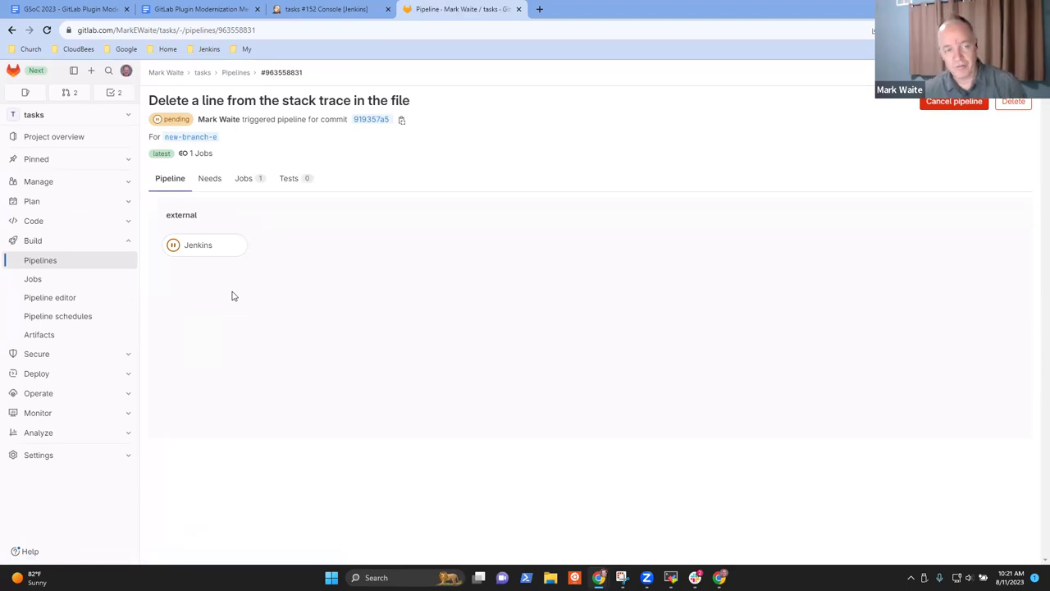
pyautogui.click(301, 9)
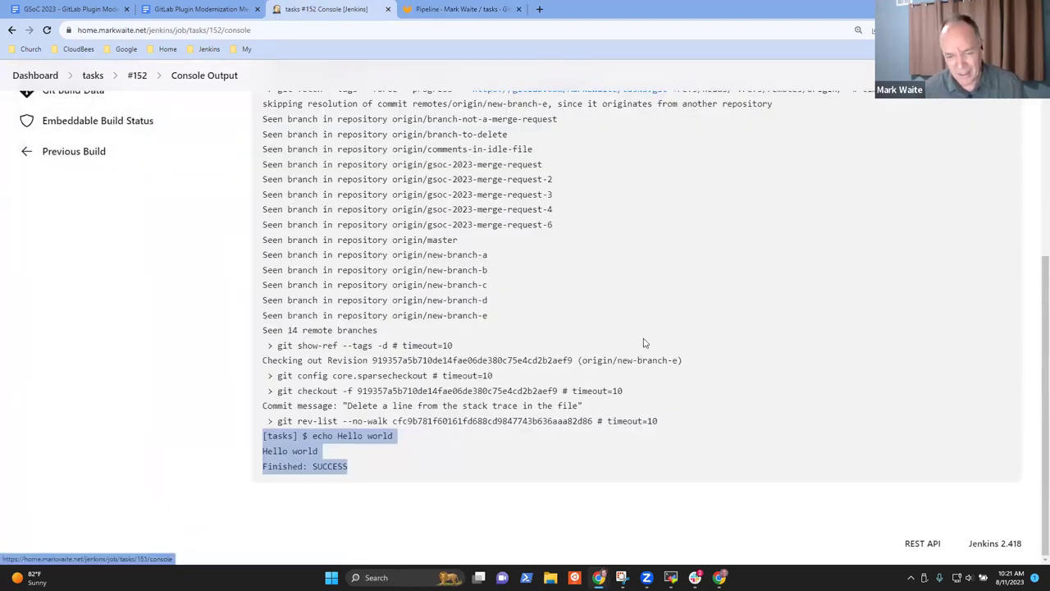
pyautogui.click(467, 9)
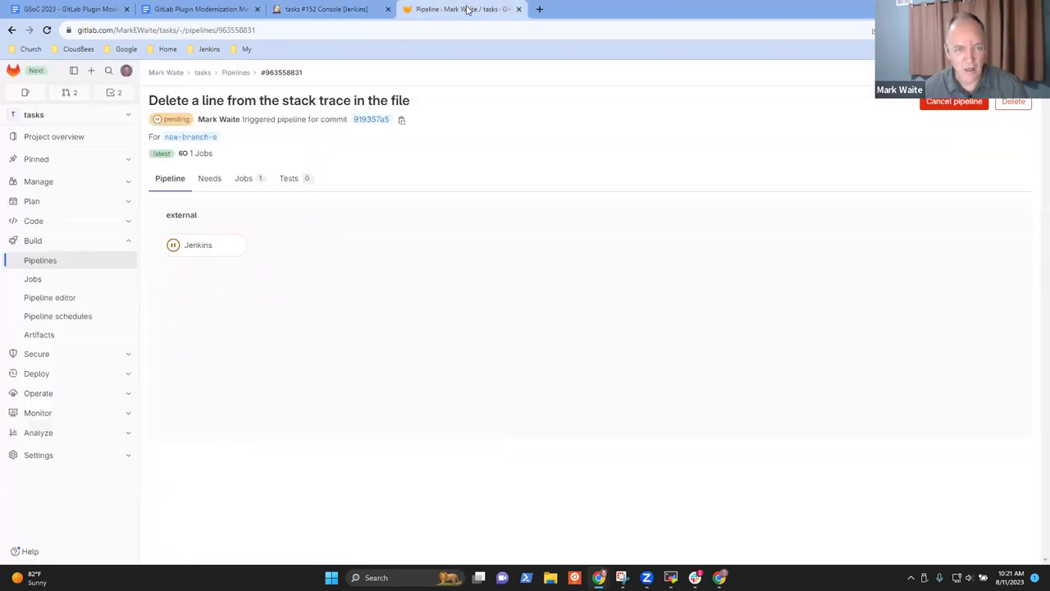
# Review the newest build's status page and the tasks job's build history in Jenkins, and recheck the GitLab pipeline.
pyautogui.click(346, 8)
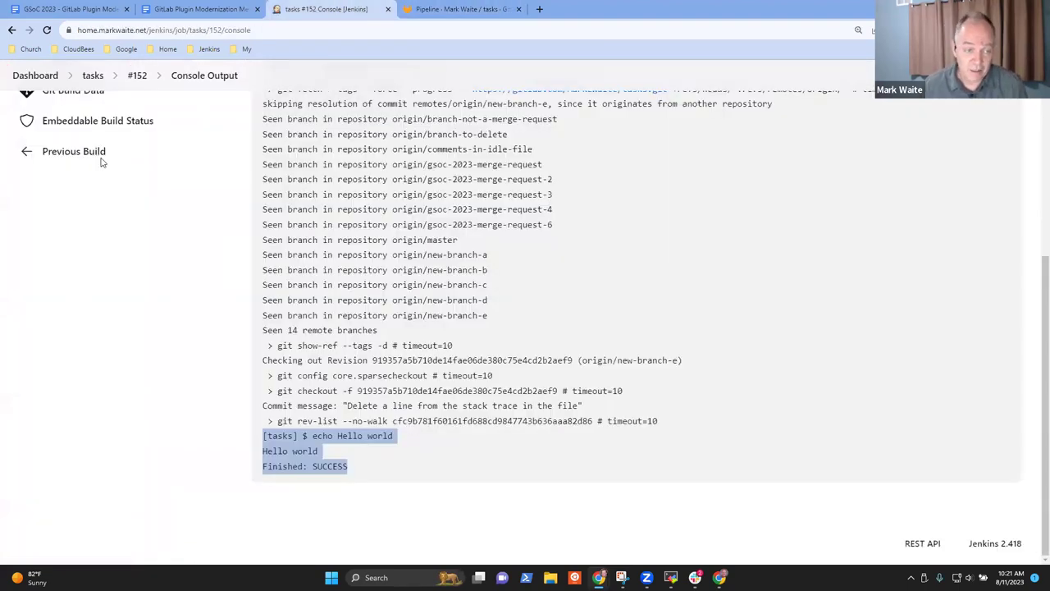
pyautogui.click(134, 75)
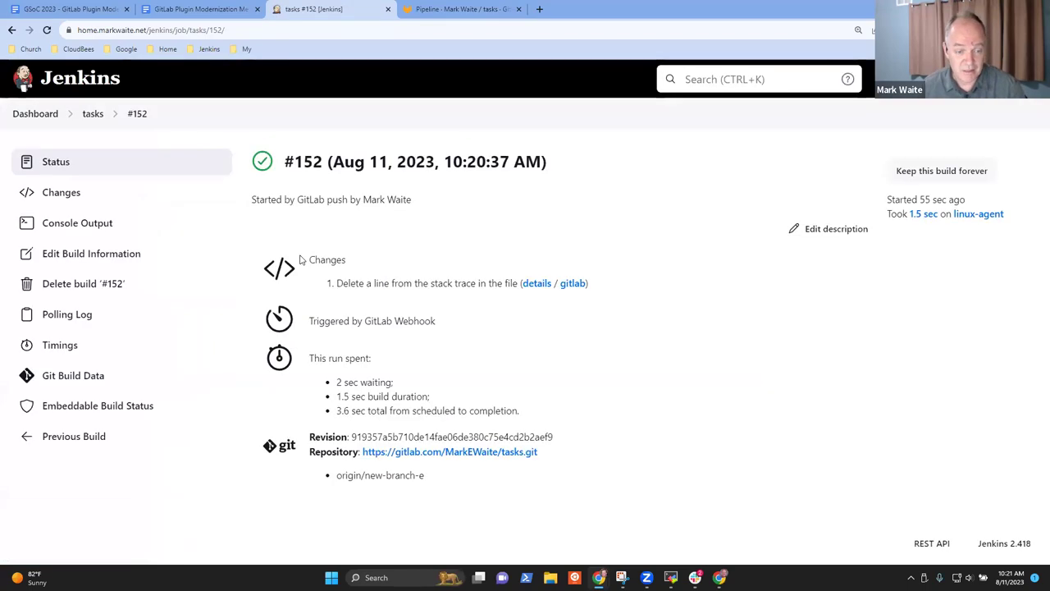
pyautogui.click(94, 114)
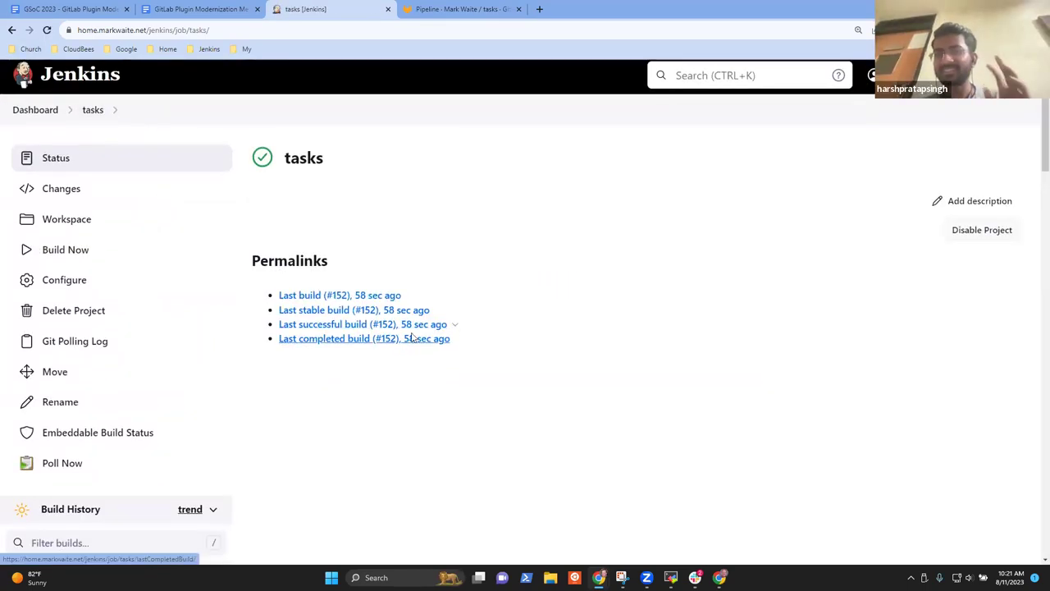
pyautogui.scroll(-3, 441, 287)
pyautogui.hotkey('ctrl', '-')
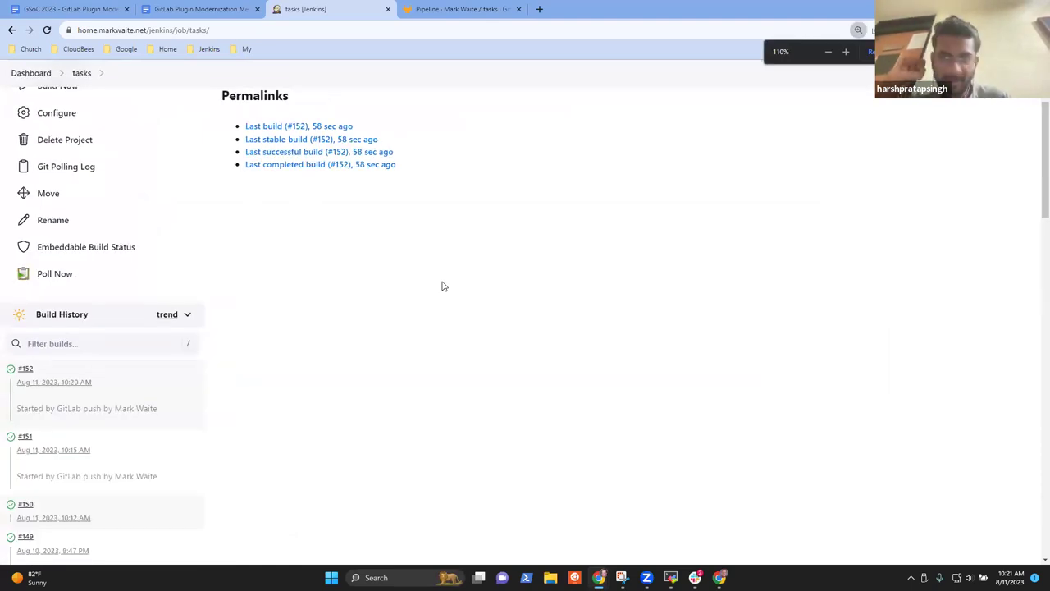
pyautogui.hotkey('ctrl', '-')
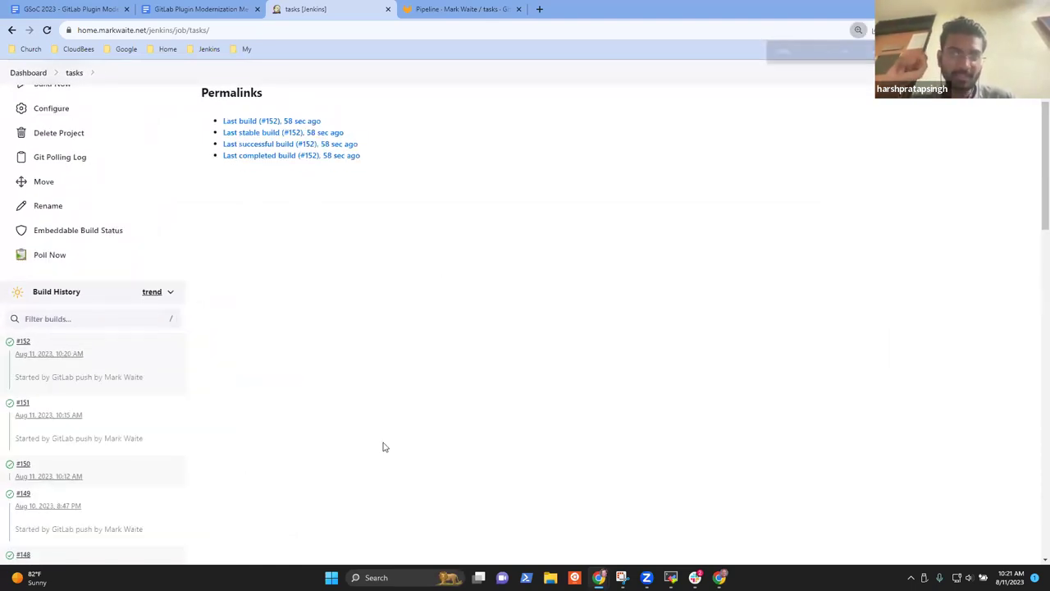
pyautogui.scroll(5, 382, 447)
pyautogui.click(470, 8)
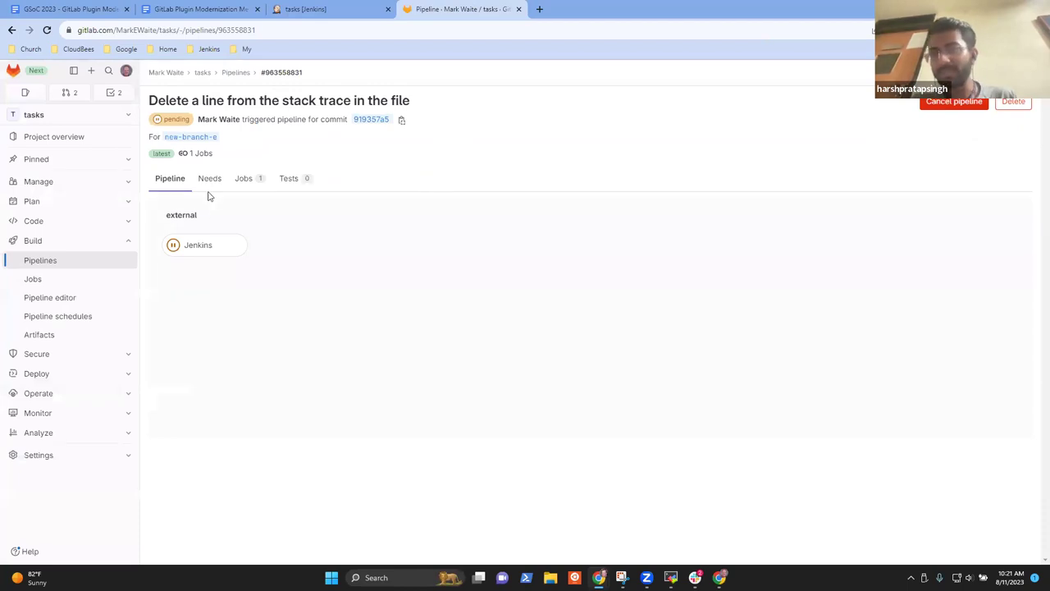
# Switch to Jenkins and open the "GitLab plugin logs" recorder in the system log.
pyautogui.click(320, 10)
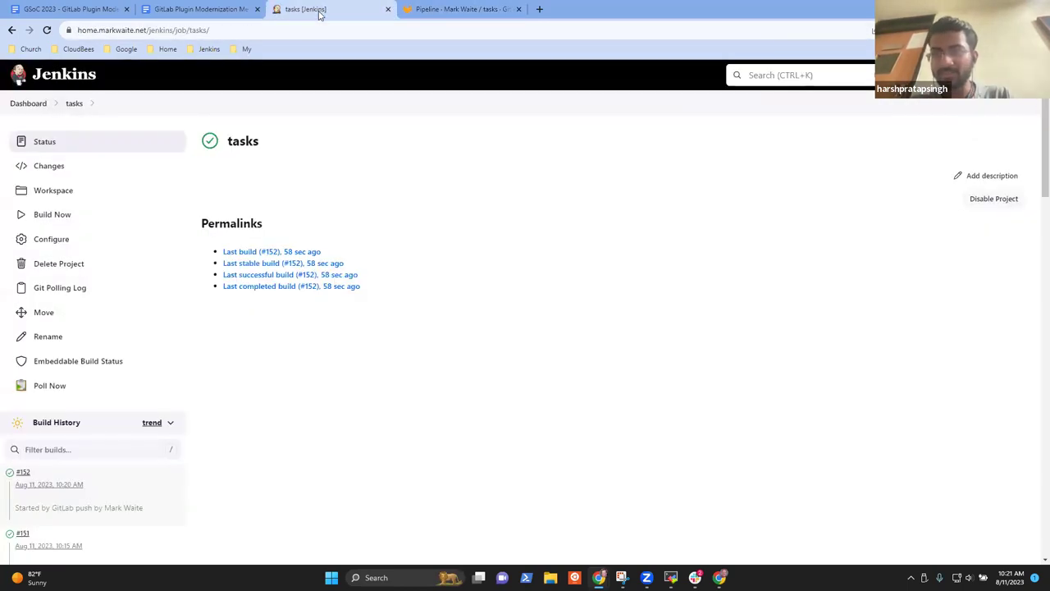
pyautogui.click(33, 107)
pyautogui.click(88, 267)
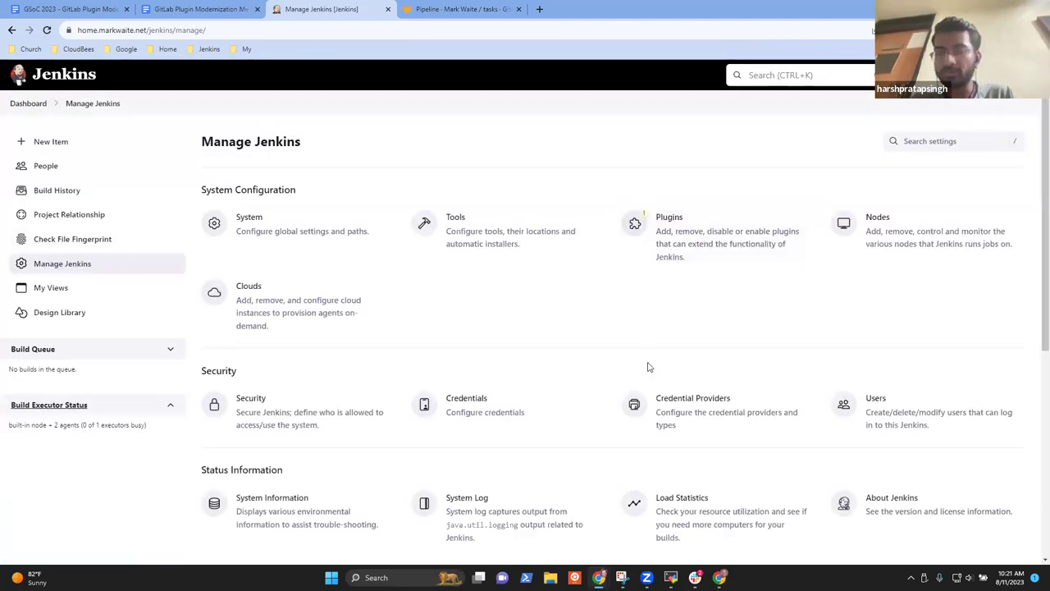
pyautogui.scroll(-5, 652, 345)
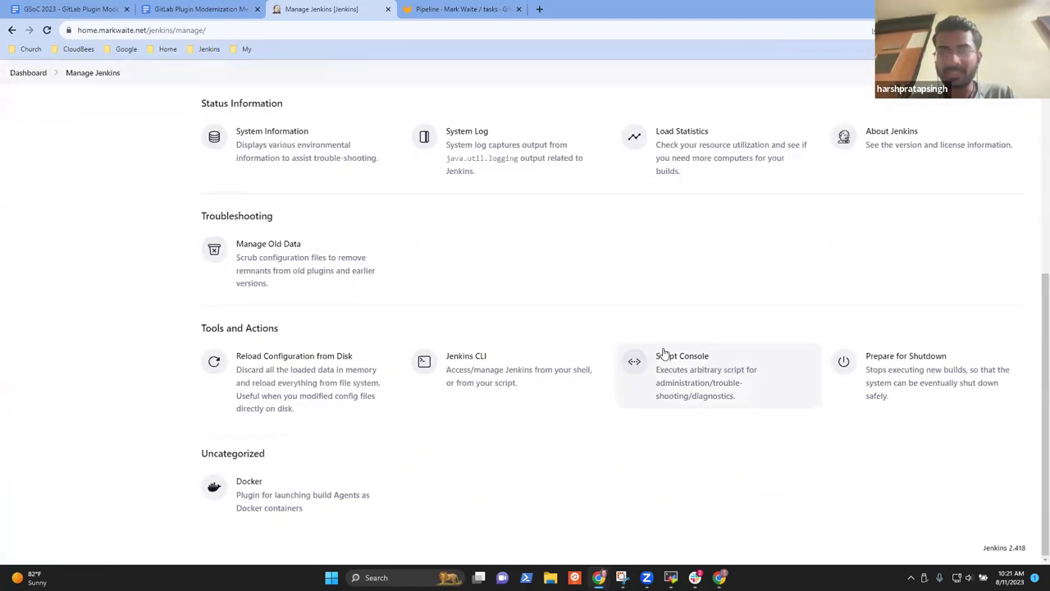
pyautogui.click(489, 147)
pyautogui.click(152, 236)
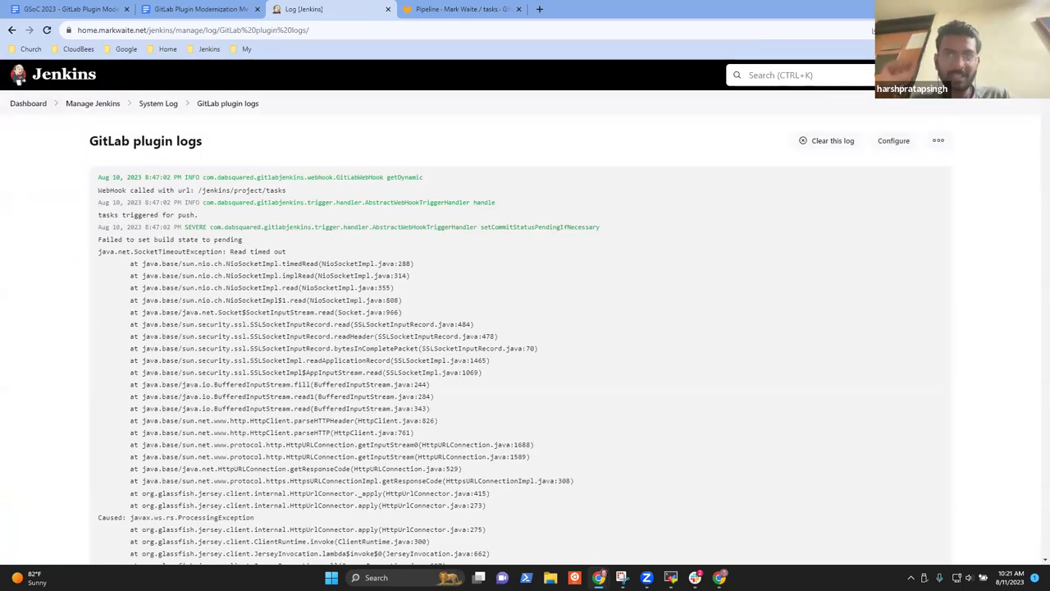
# Examine the GitLab plugin log's exception stack traces and its most recent entries.
pyautogui.scroll(-10, 525, 329)
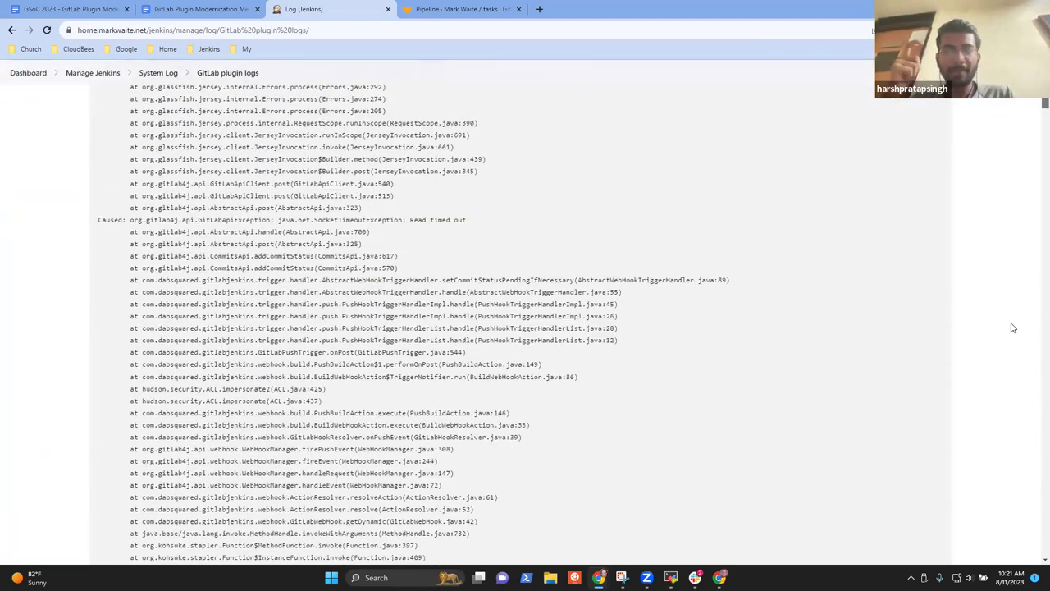
pyautogui.scroll(-10, 525, 328)
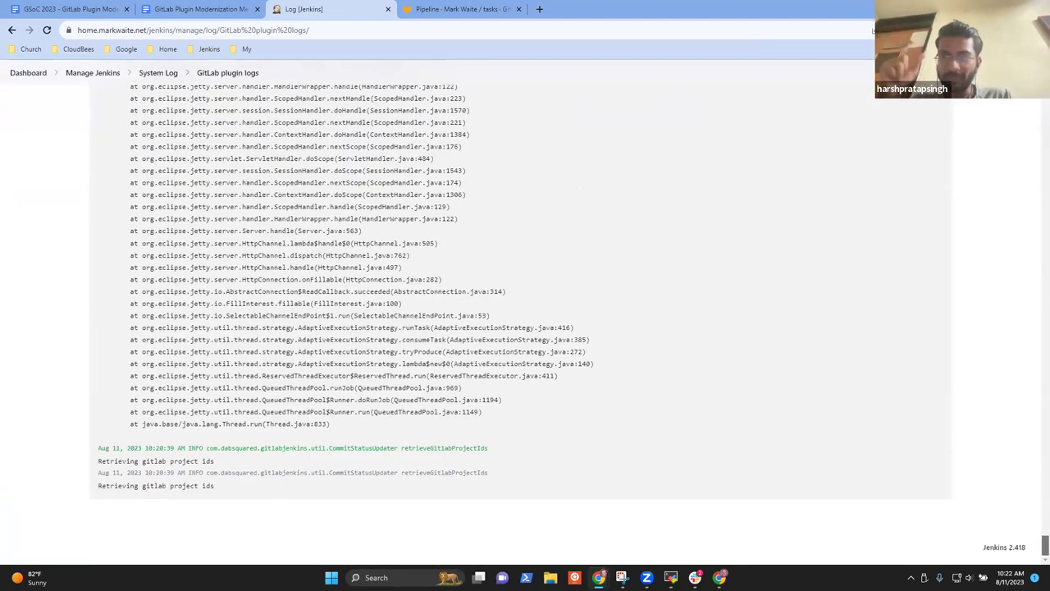
pyautogui.press('Home')
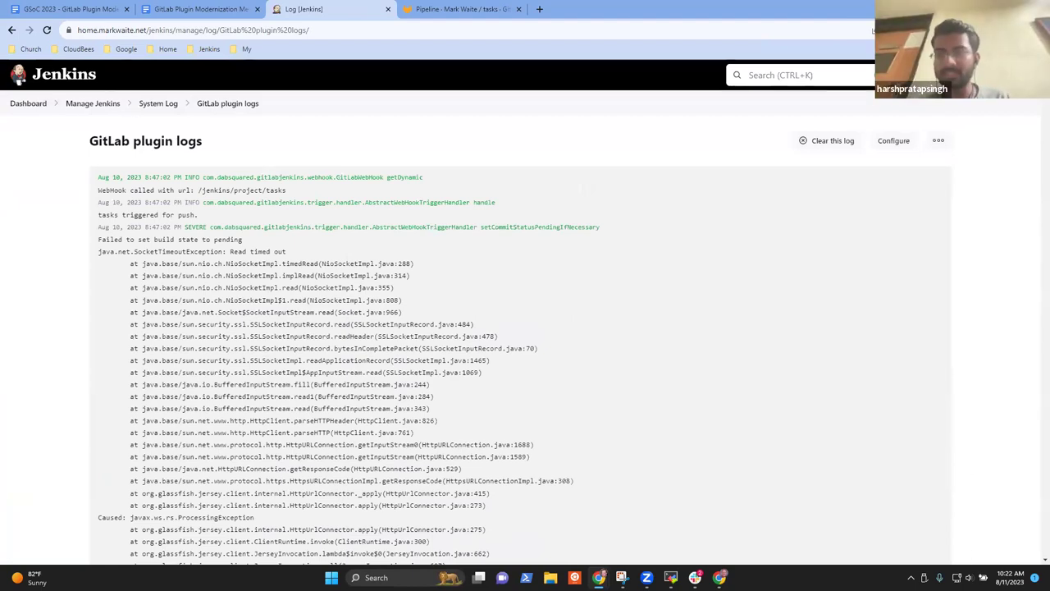
pyautogui.scroll(-20, 516, 375)
pyautogui.scroll(12, 521, 384)
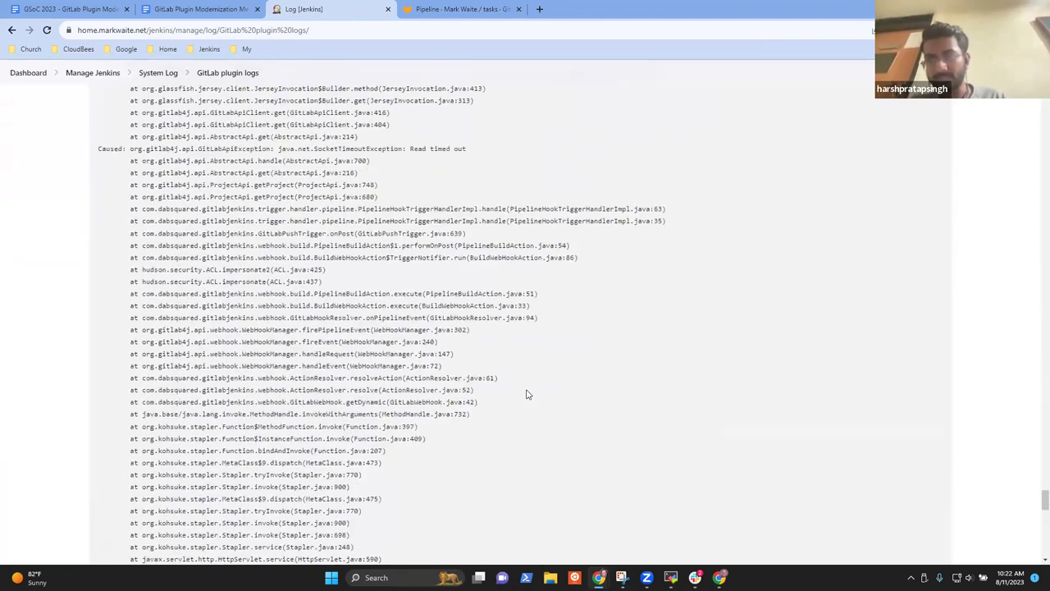
pyautogui.scroll(3, 527, 394)
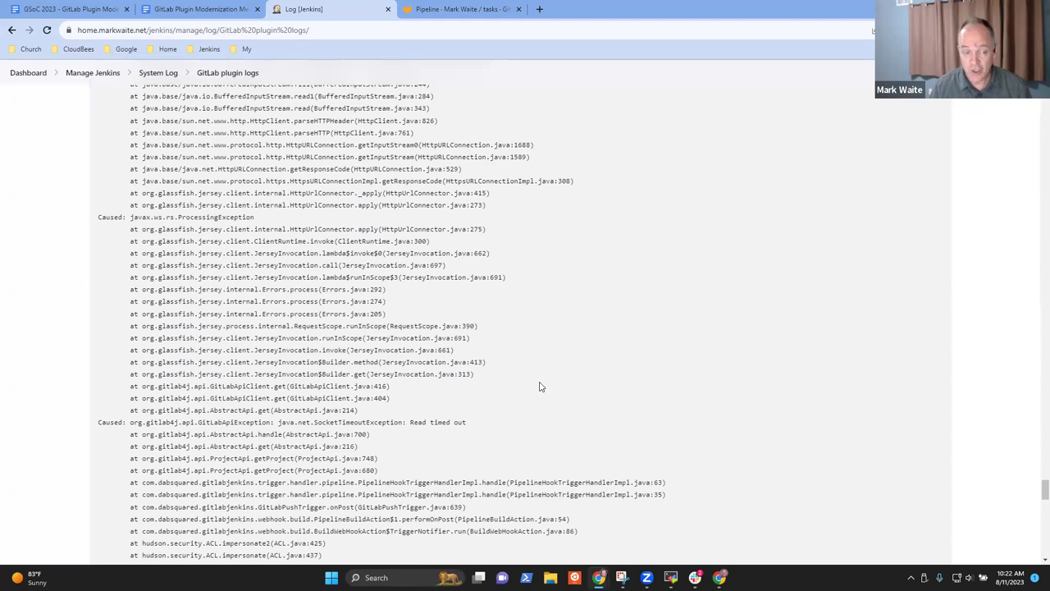
# Switch to GitLab and open the tasks project's list of all pipelines.
pyautogui.click(453, 8)
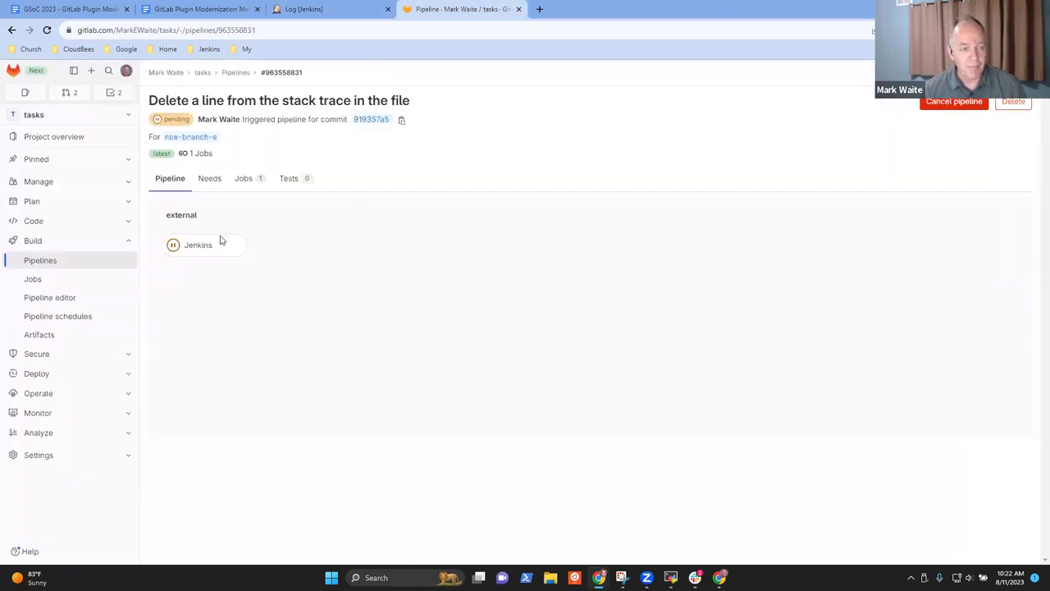
pyautogui.click(236, 72)
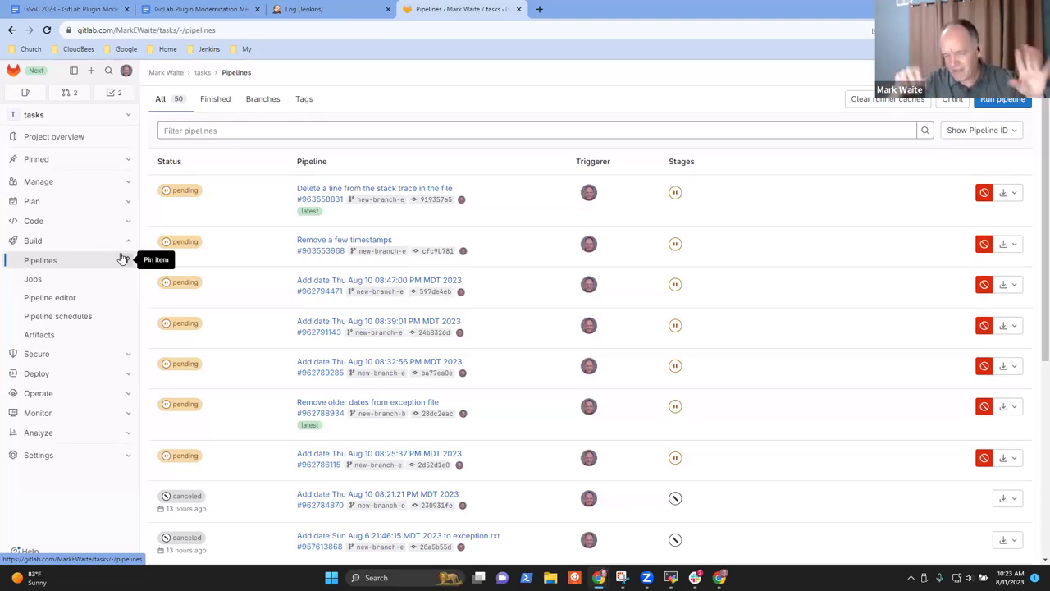
# Recheck the GitLab plugin log in Jenkins against the Aug 11 Milestone 2 meeting notes.
pyautogui.click(300, 8)
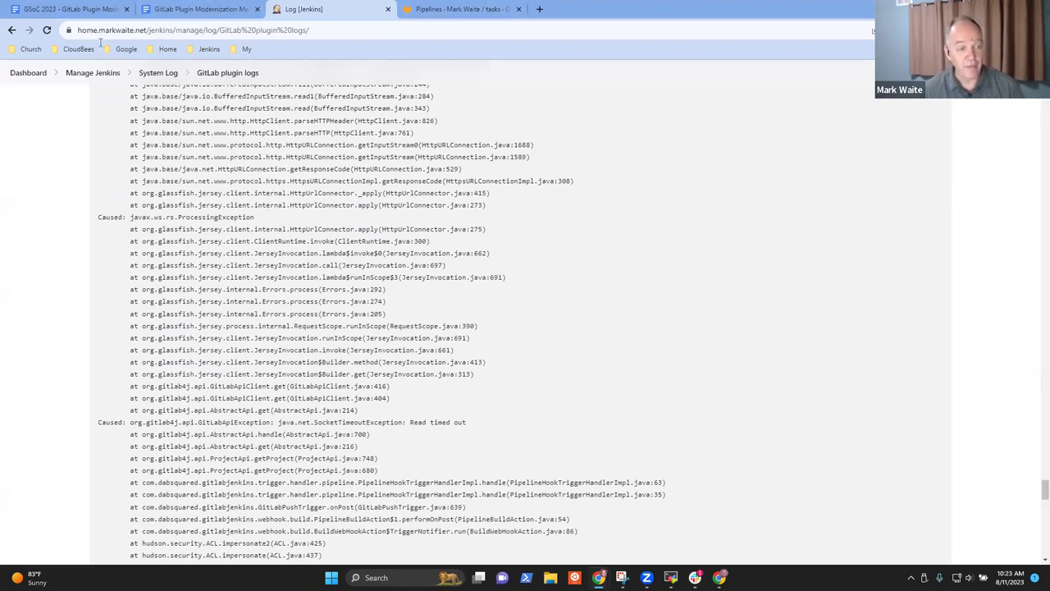
pyautogui.click(91, 16)
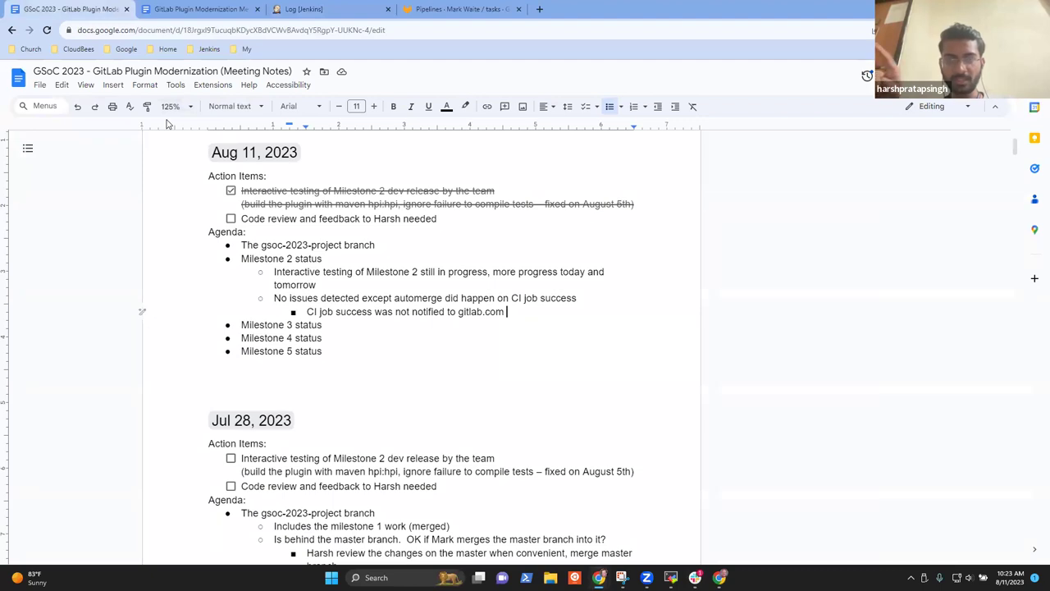
pyautogui.click(319, 12)
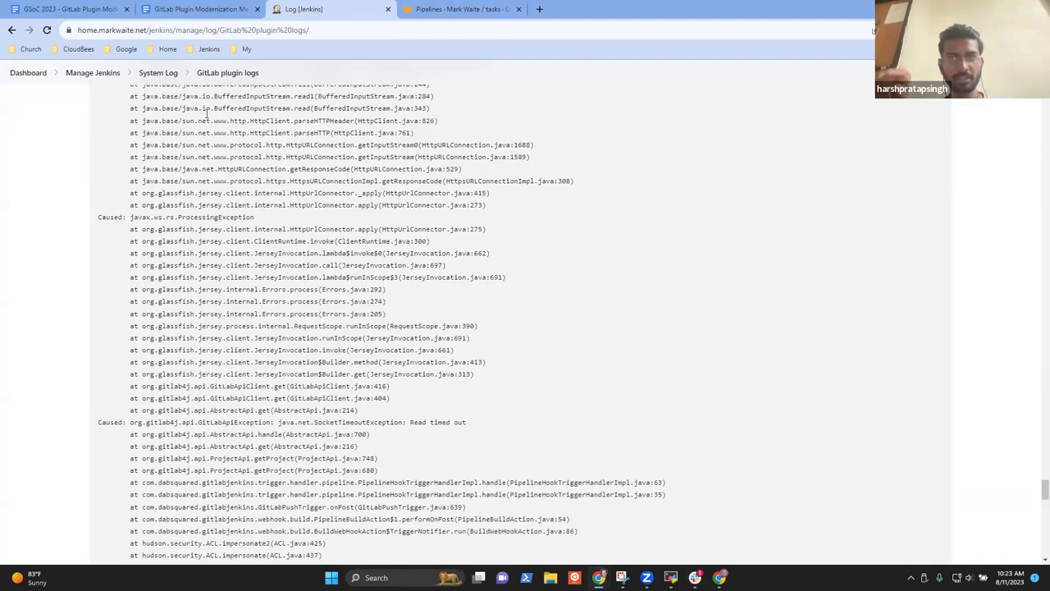
# Leave the Jenkins system log, glance at the GitLab pipelines list, and open the tasks job from the Jenkins dashboard.
pyautogui.click(101, 75)
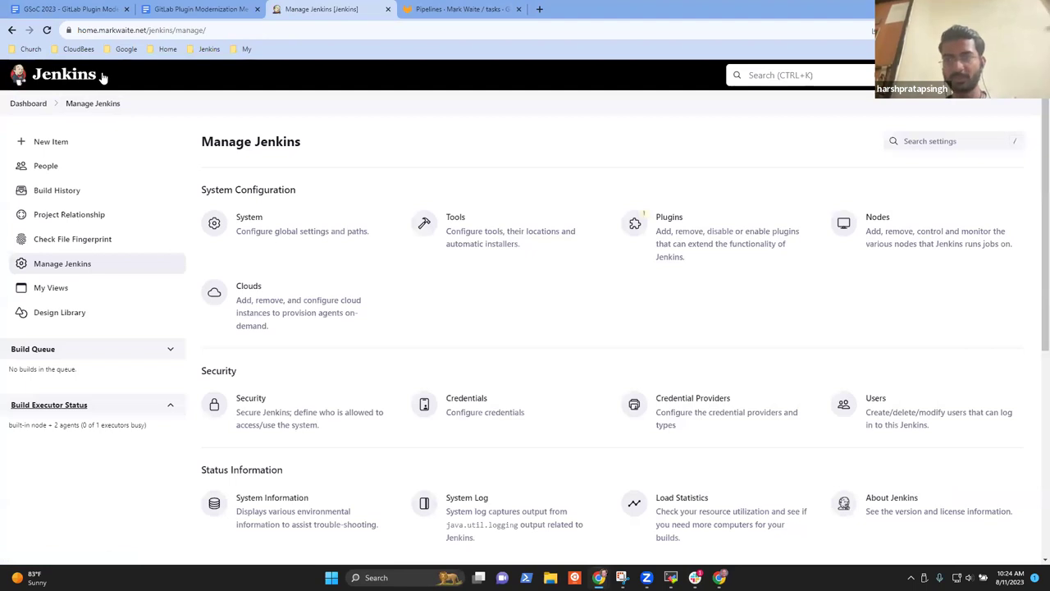
pyautogui.click(480, 15)
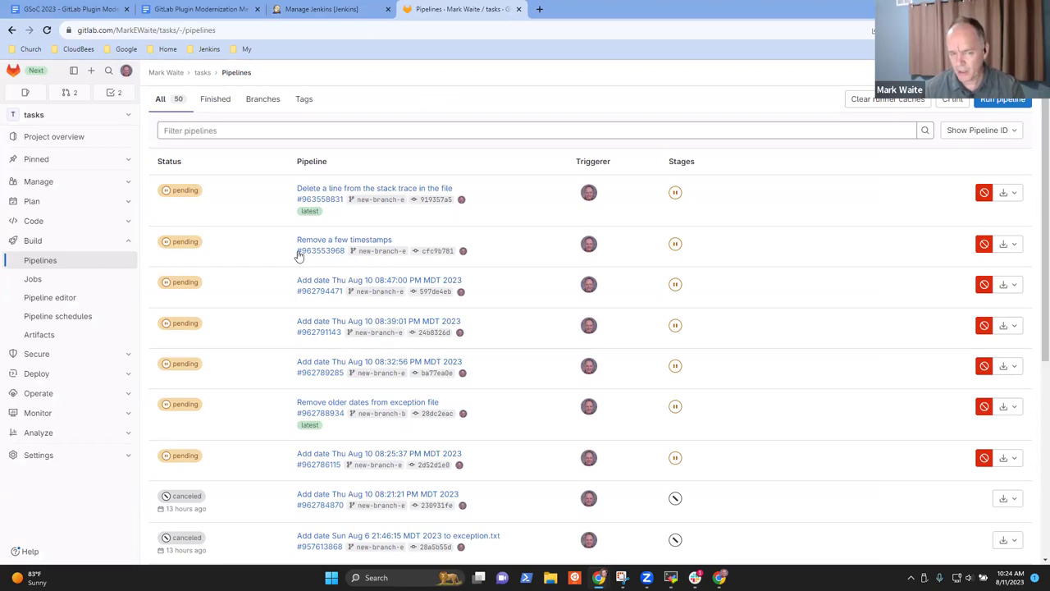
pyautogui.click(326, 10)
pyautogui.click(33, 105)
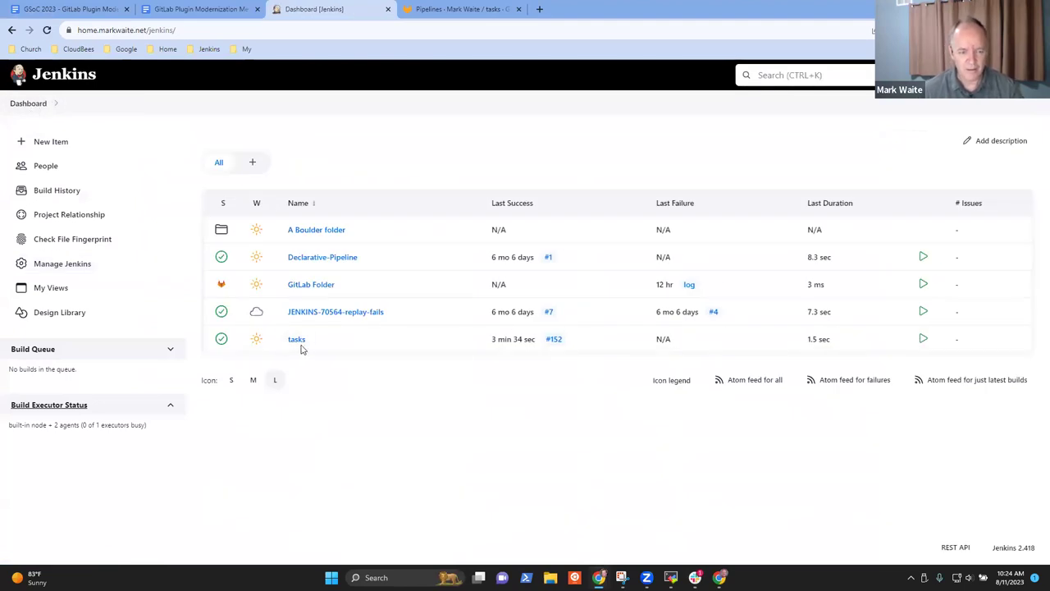
pyautogui.click(297, 340)
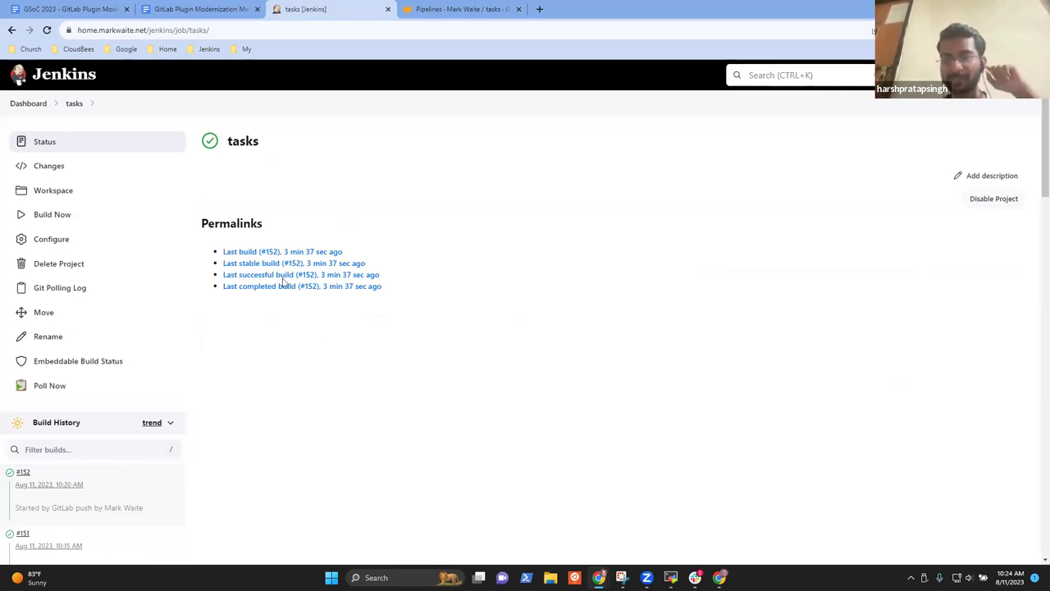
# Switch to GitLab and open the "Merge request (b) date stamps" merge request from the tasks project's open merge requests.
pyautogui.click(415, 16)
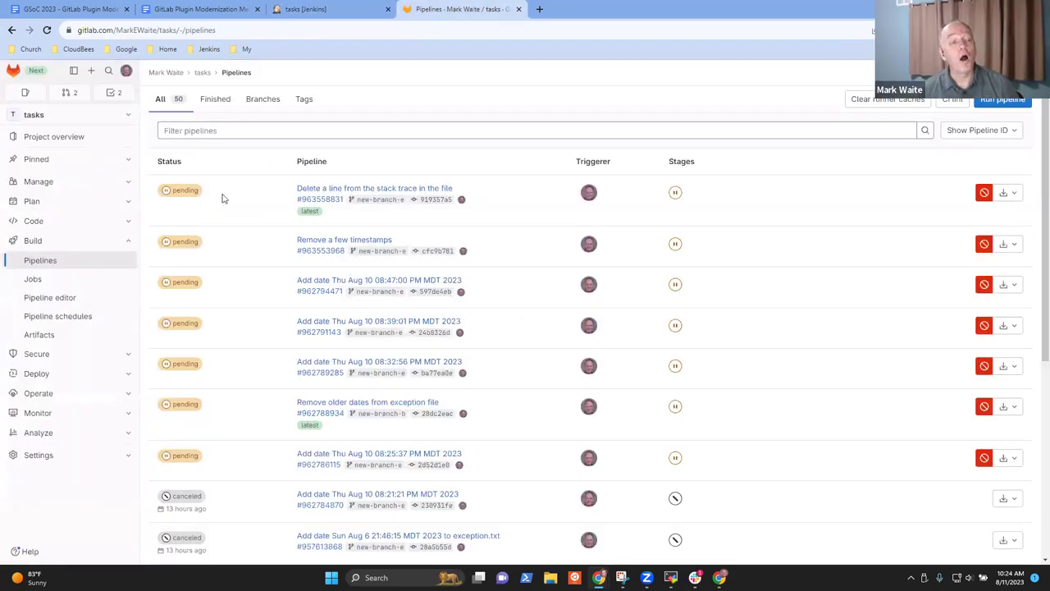
pyautogui.click(87, 181)
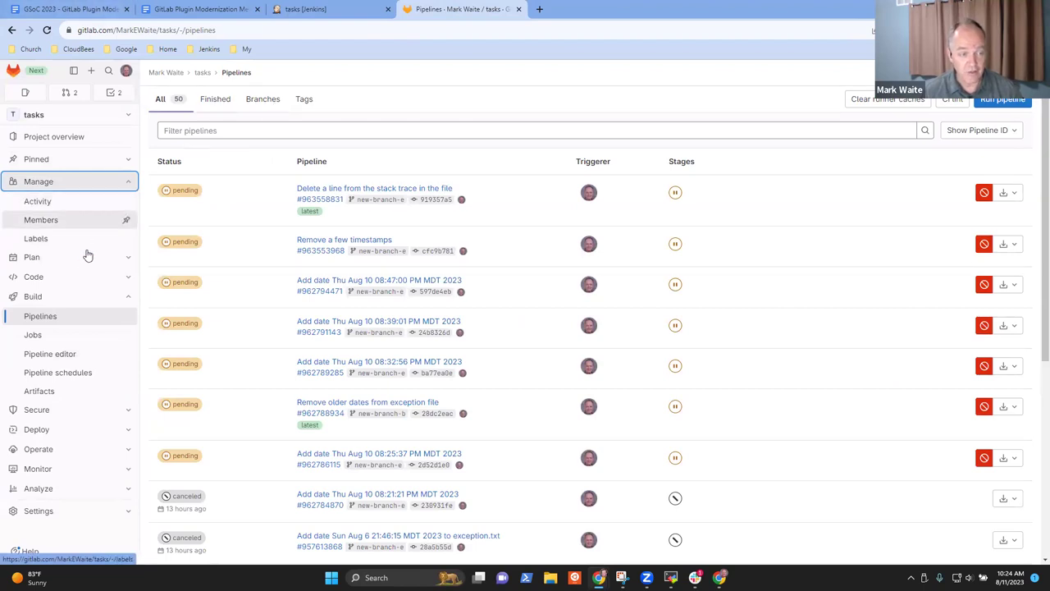
pyautogui.click(69, 278)
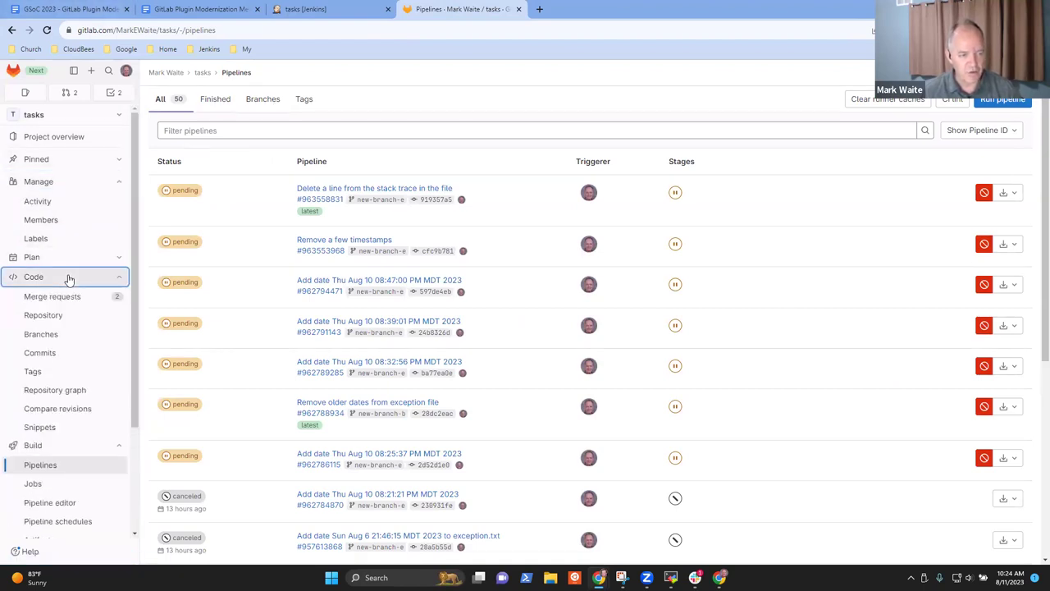
pyautogui.click(118, 179)
pyautogui.click(115, 237)
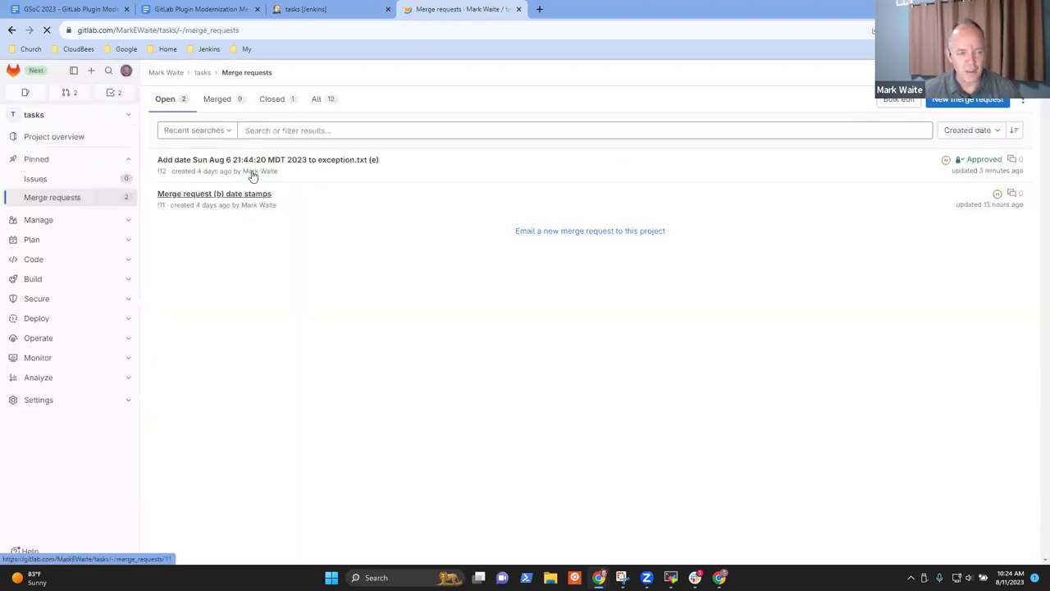
pyautogui.click(220, 198)
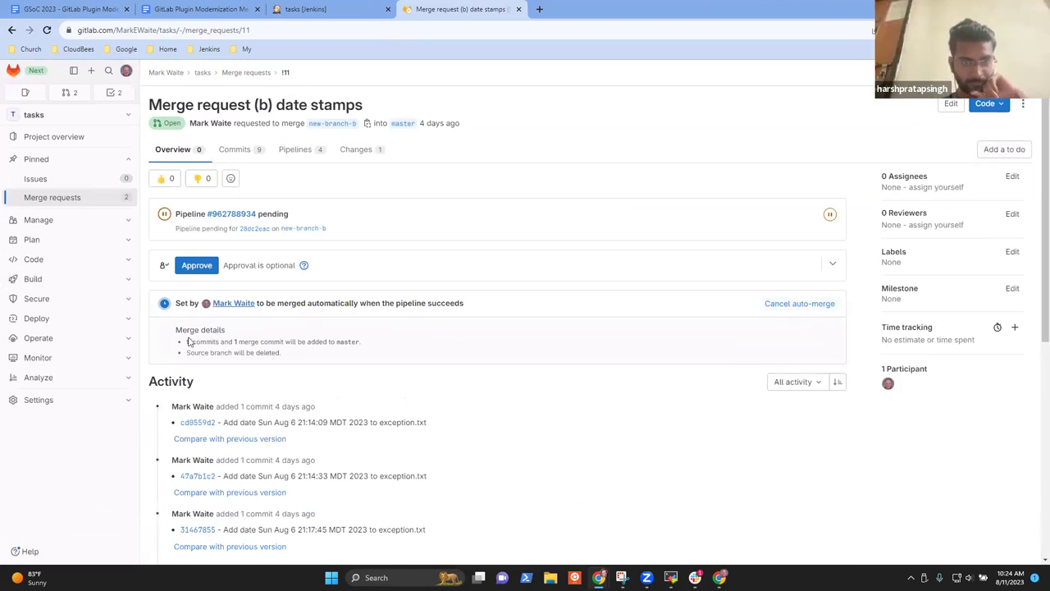
# Open the tasks project's merge request settings and look through them for an auto-merge option, searching the page for "auto".
pyautogui.click(66, 404)
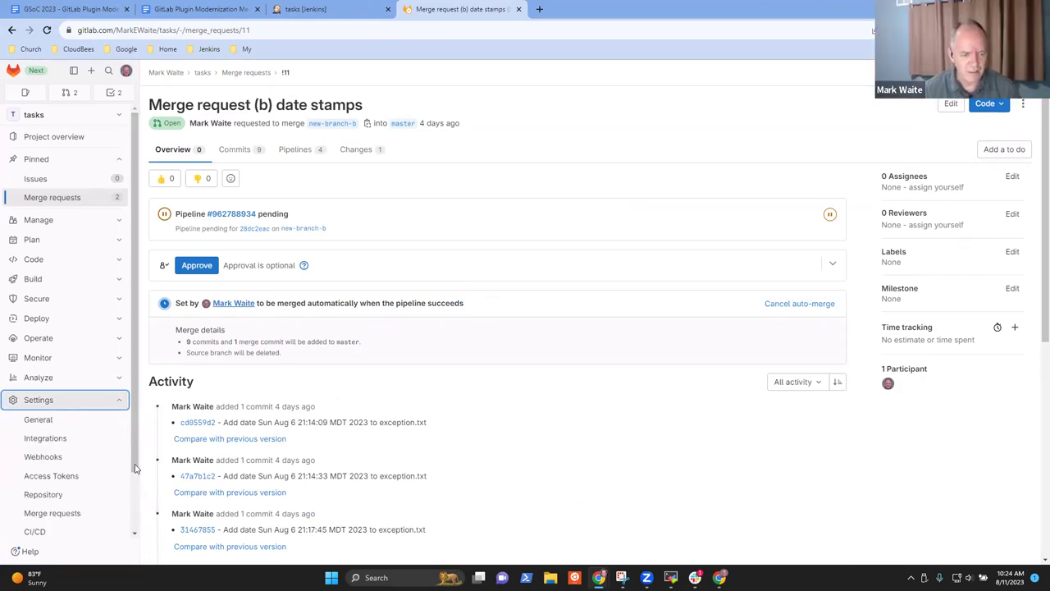
pyautogui.scroll(-2, 135, 467)
pyautogui.click(51, 447)
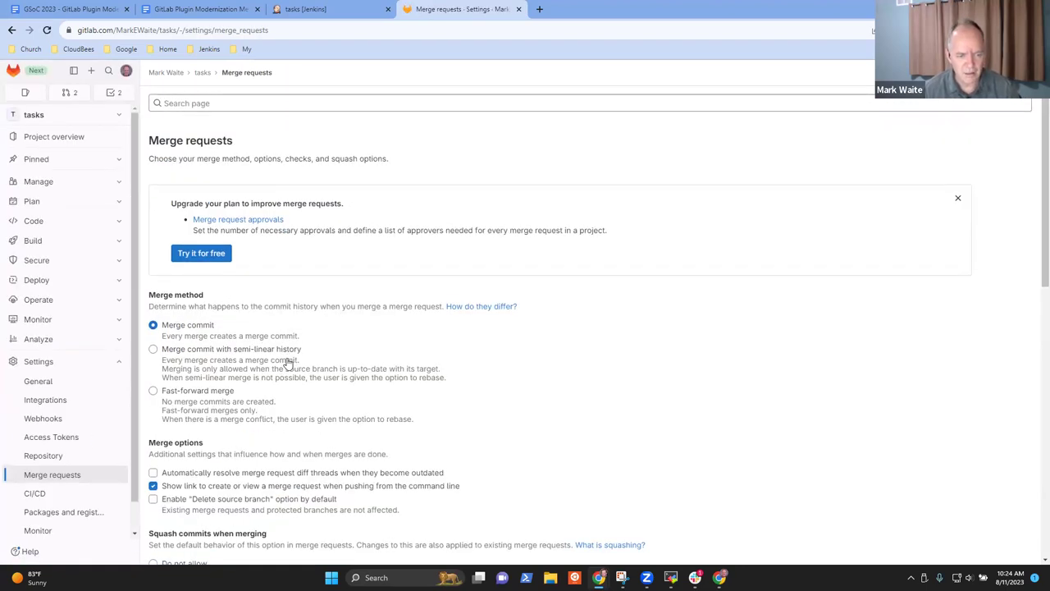
pyautogui.scroll(-1, 289, 363)
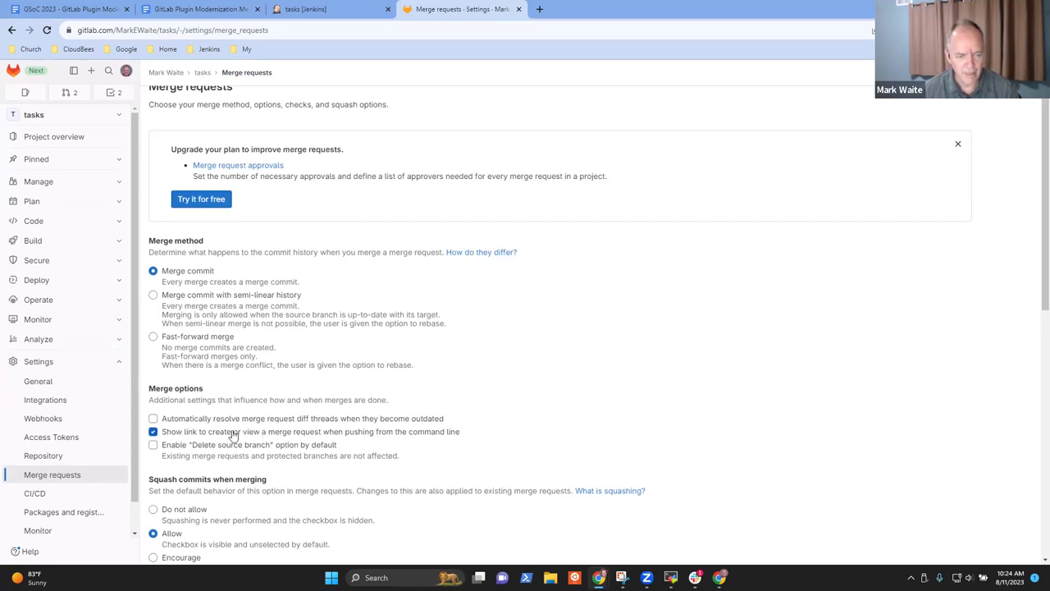
pyautogui.scroll(-4, 234, 435)
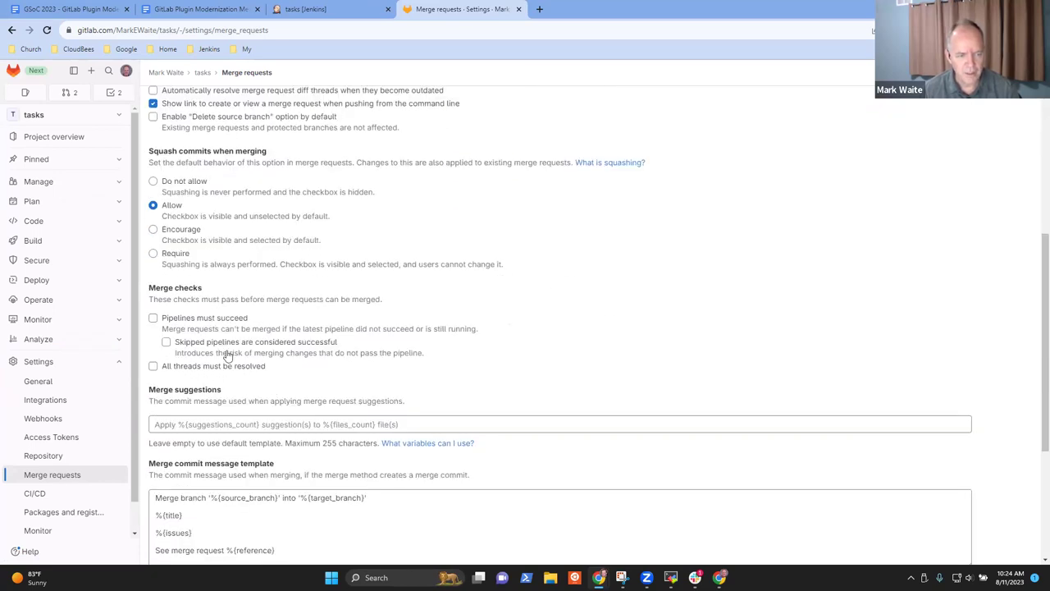
pyautogui.scroll(-3, 213, 341)
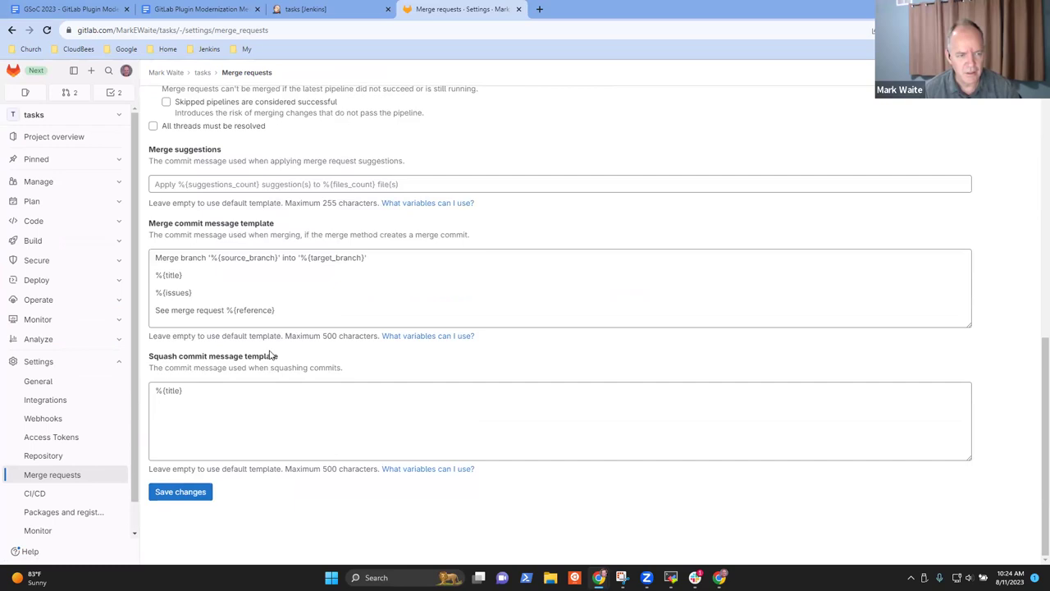
pyautogui.scroll(10, 402, 351)
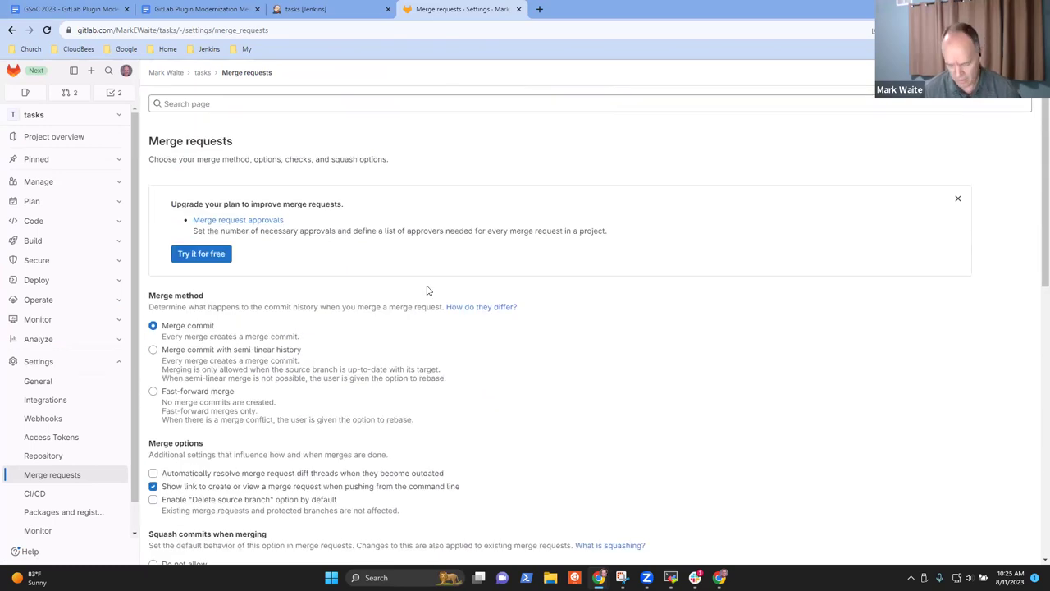
pyautogui.hotkey('ctrl', 'f')
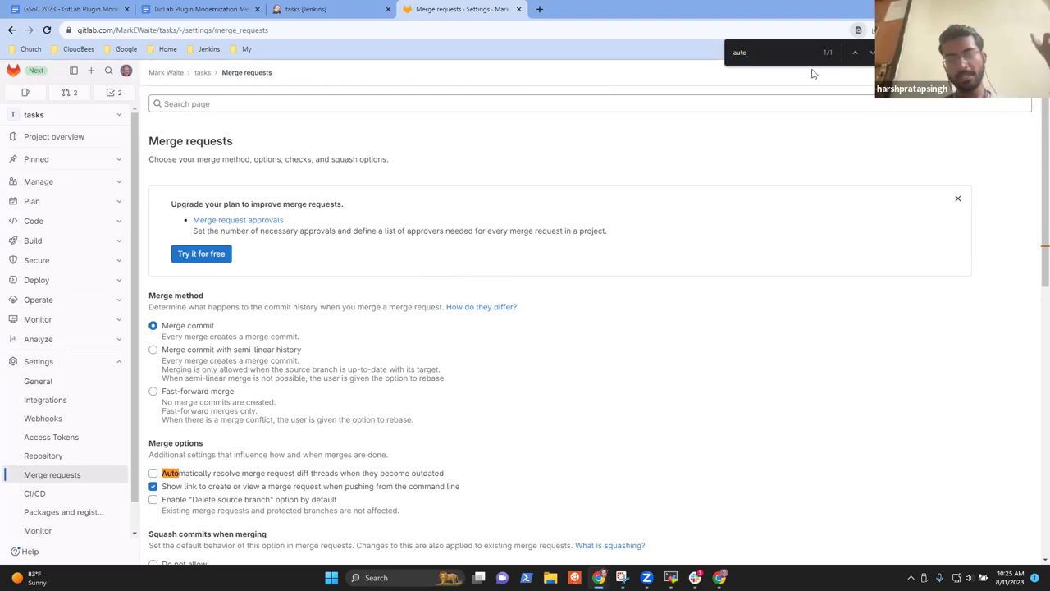
# Search Google in a new tab for "enable automerge on GitLab merge requests".
pyautogui.click(538, 9)
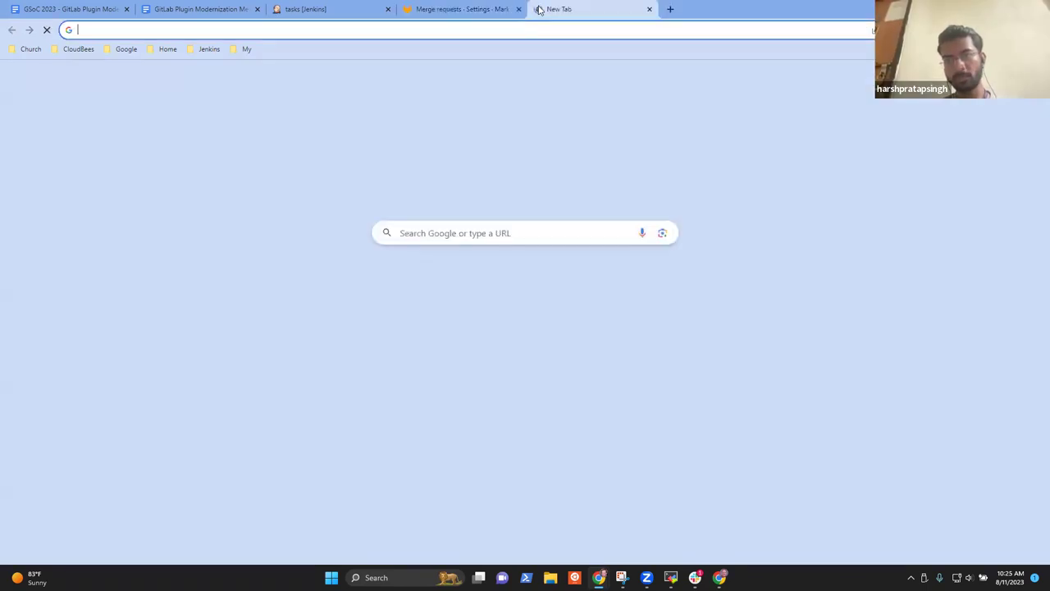
pyautogui.write('enable')
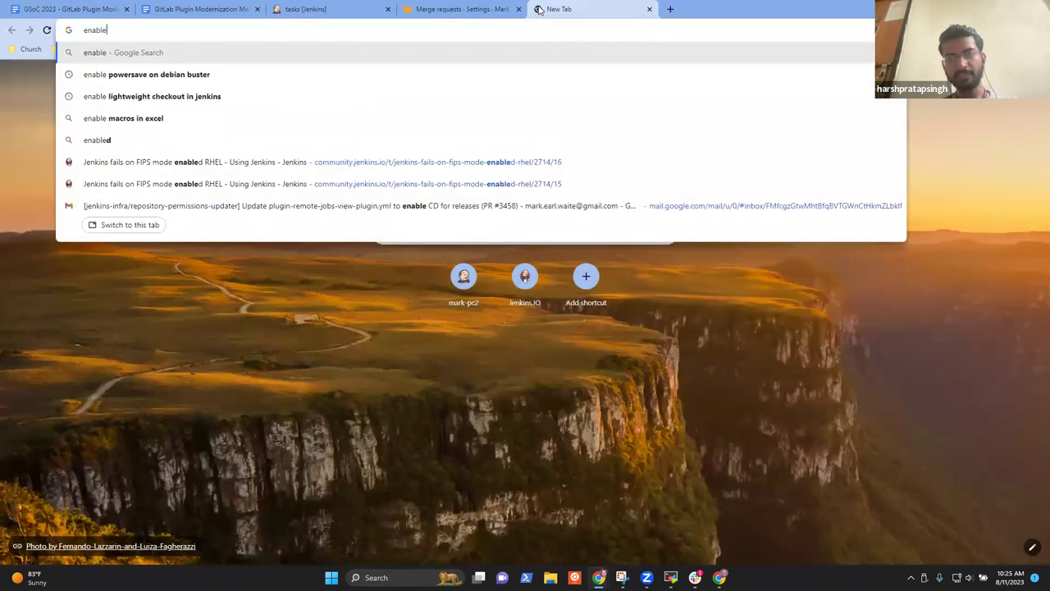
pyautogui.write(' automerge')
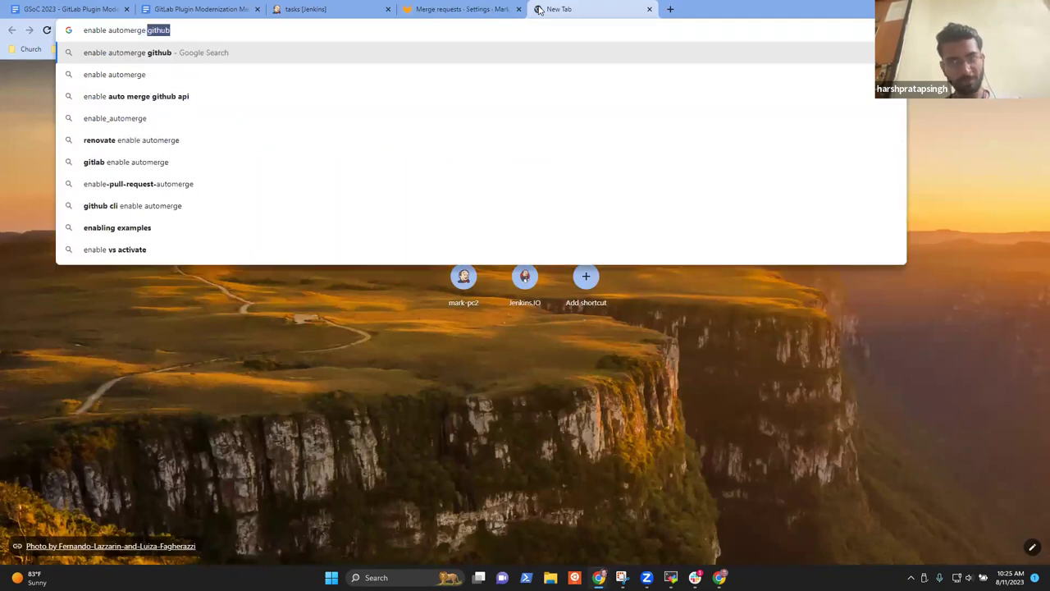
pyautogui.write(' on GitLab')
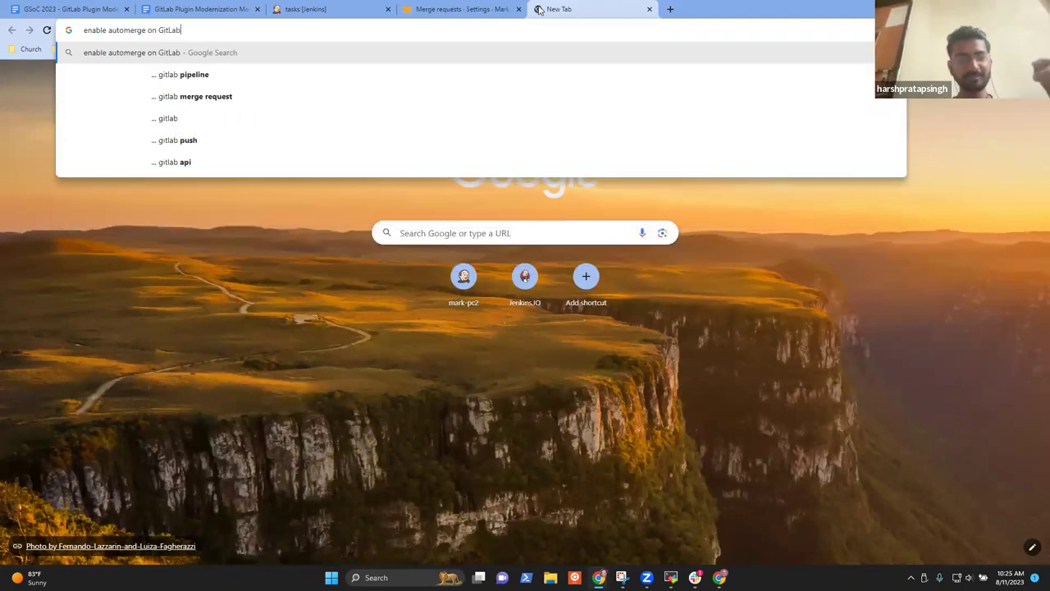
pyautogui.write(' merge requests')
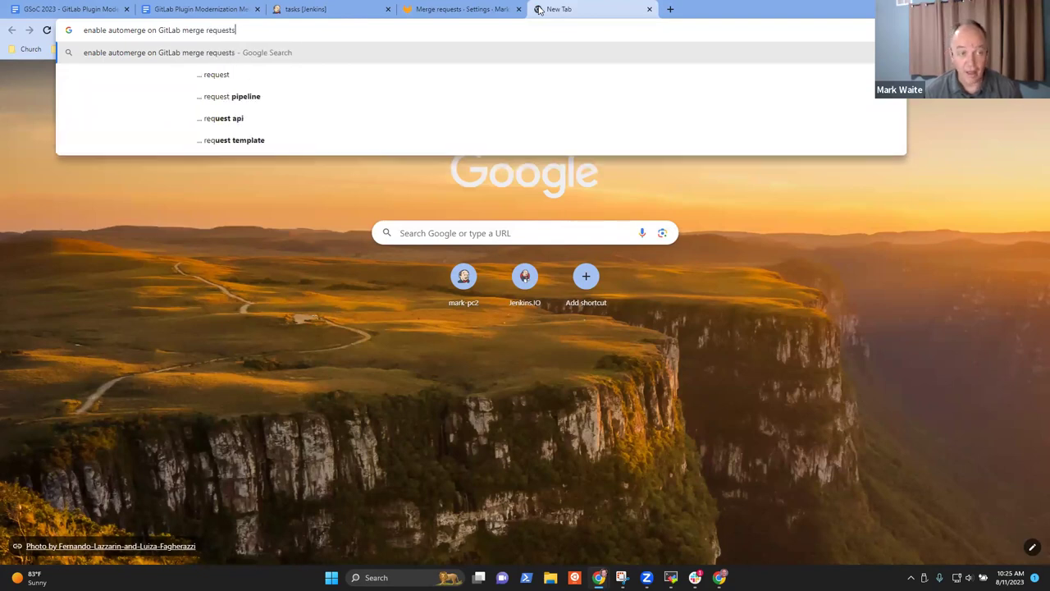
pyautogui.press('Return')
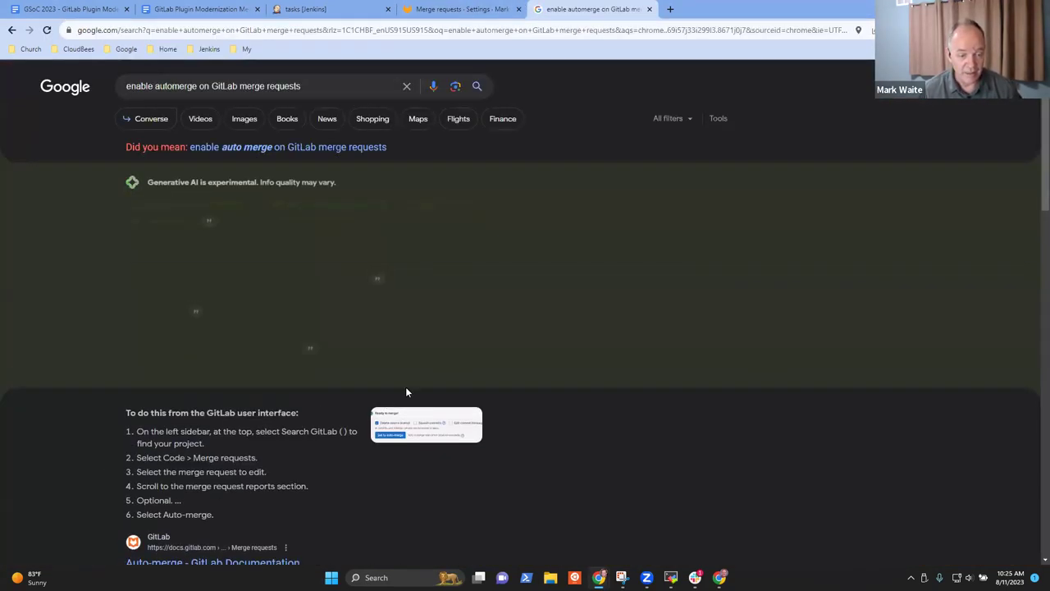
# Open the Auto-merge page of the GitLab Documentation and read the introductory condition about a pipeline that hasn't completed yet.
pyautogui.scroll(-2, 338, 443)
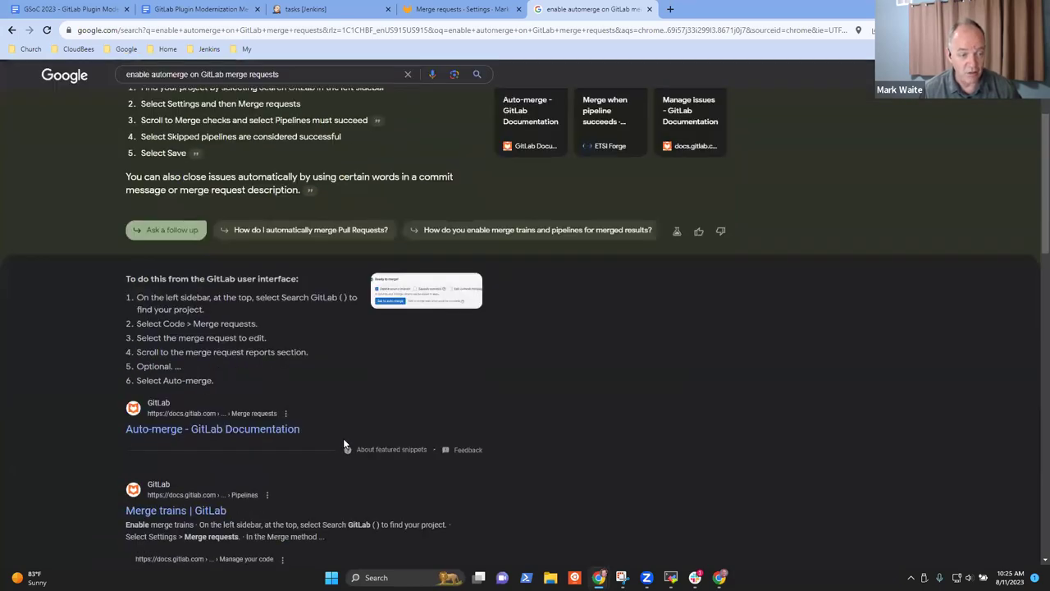
pyautogui.click(229, 433)
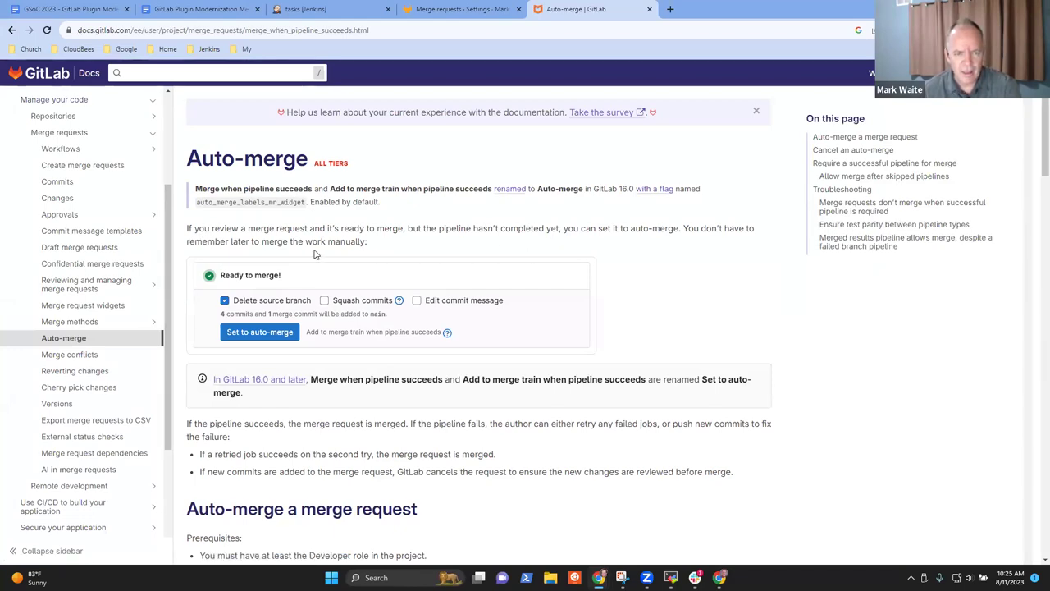
pyautogui.moveTo(343, 238); pyautogui.dragTo(187, 229)
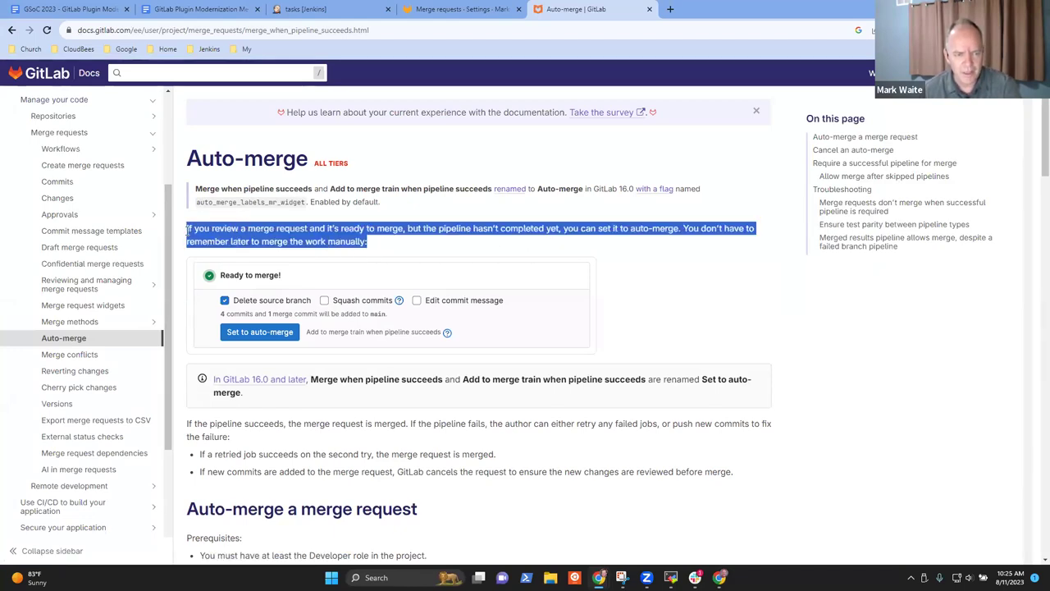
pyautogui.click(440, 248)
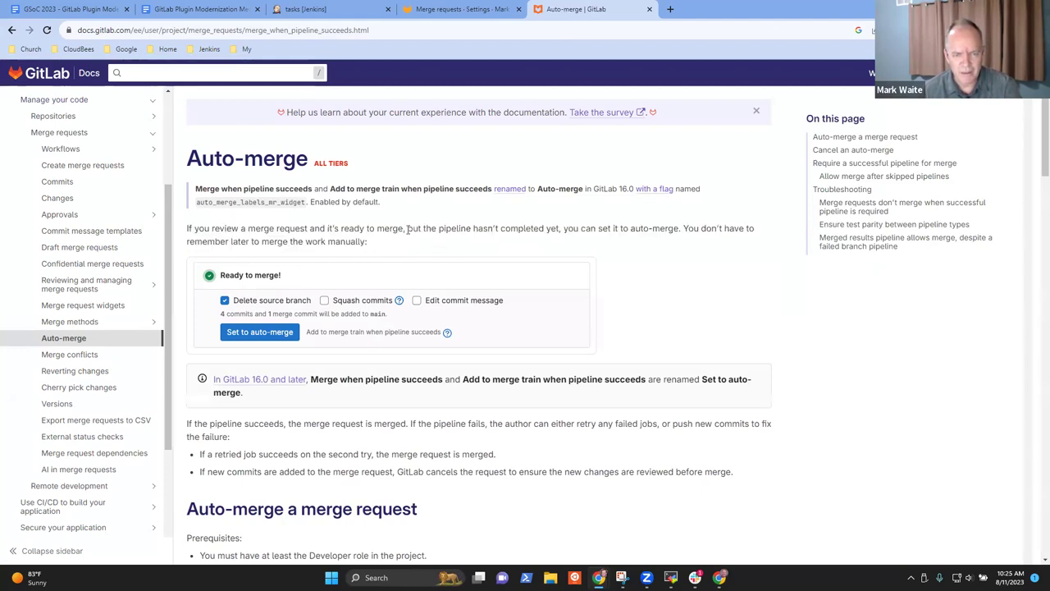
pyautogui.moveTo(422, 229); pyautogui.dragTo(665, 224)
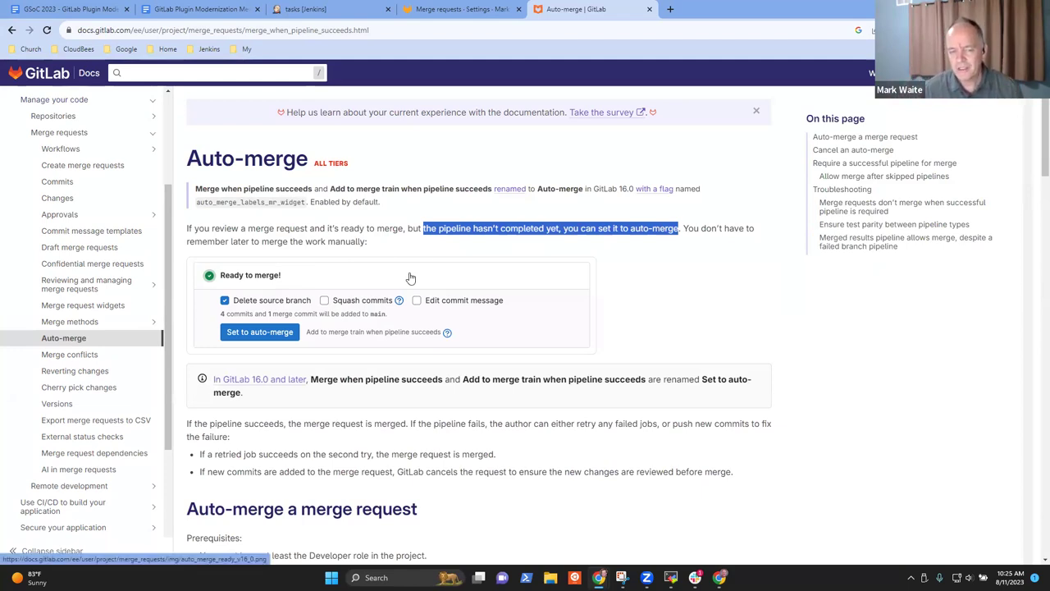
pyautogui.click(444, 254)
pyautogui.moveTo(408, 229); pyautogui.dragTo(560, 224)
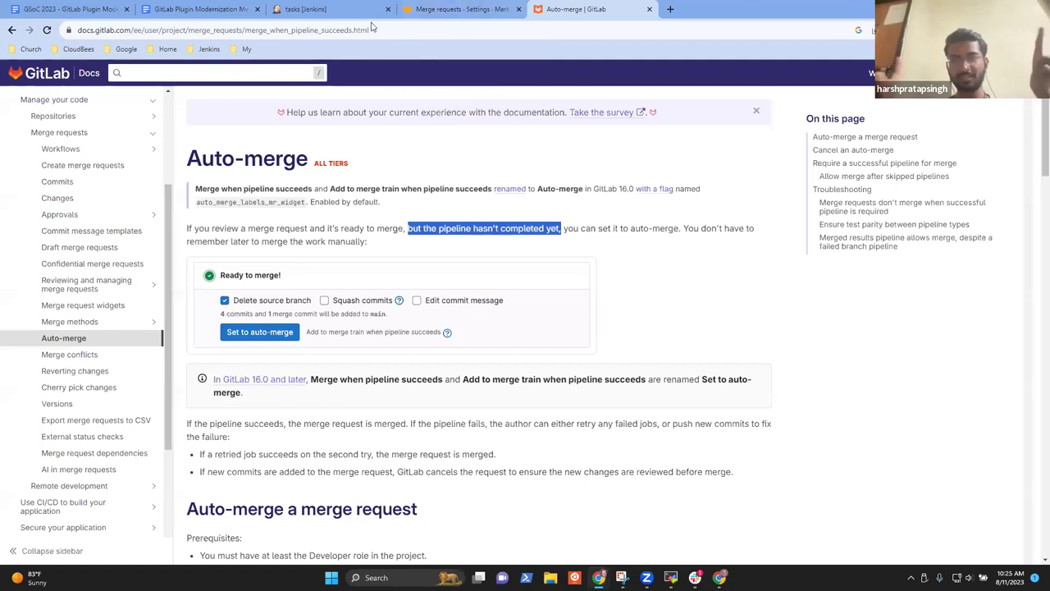
# Switch to the tasks job in Jenkins and open its configuration.
pyautogui.click(461, 11)
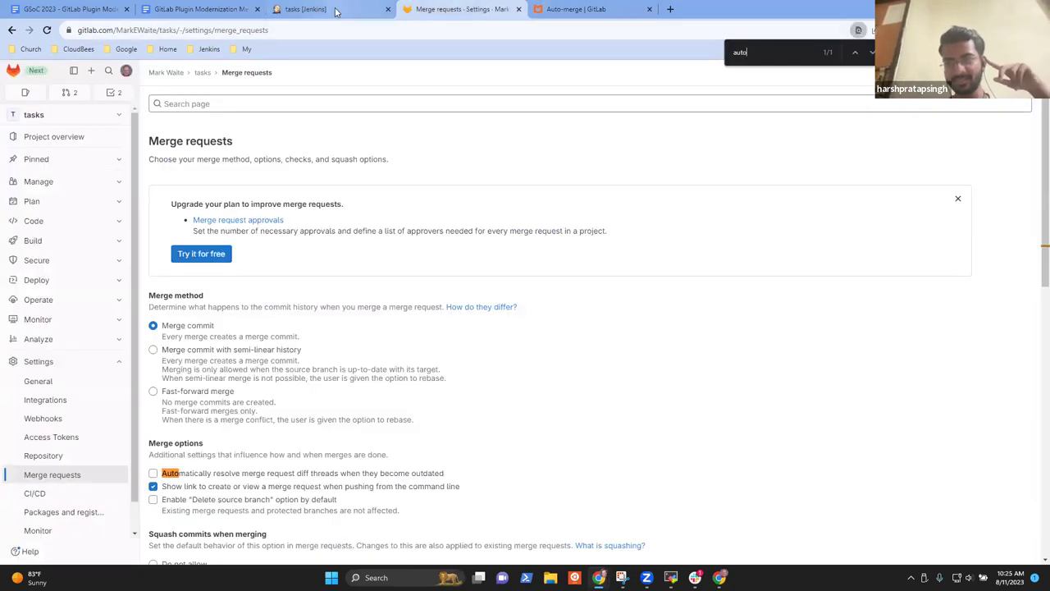
pyautogui.click(334, 12)
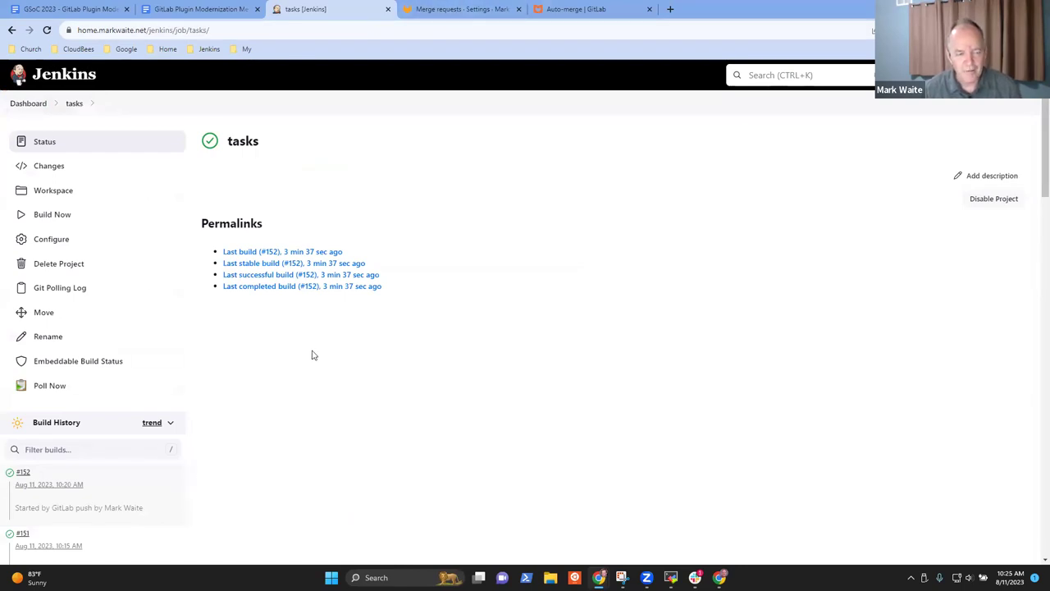
pyautogui.click(51, 239)
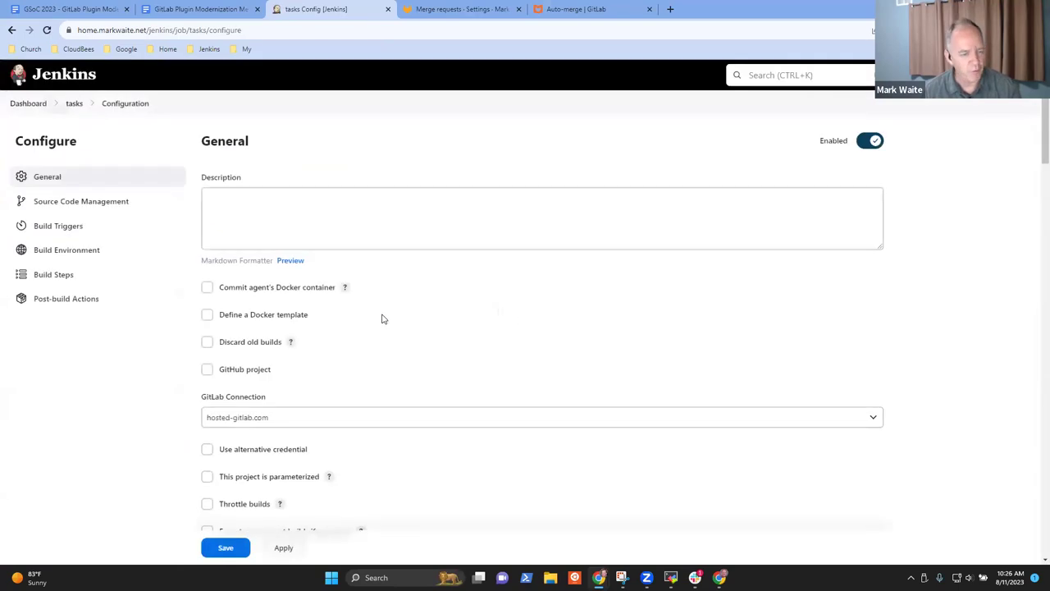
# Add an Execute shell build step with the command "sleep 90" after the XShell command and save the job configuration.
pyautogui.scroll(-5, 403, 319)
pyautogui.scroll(-15, 431, 321)
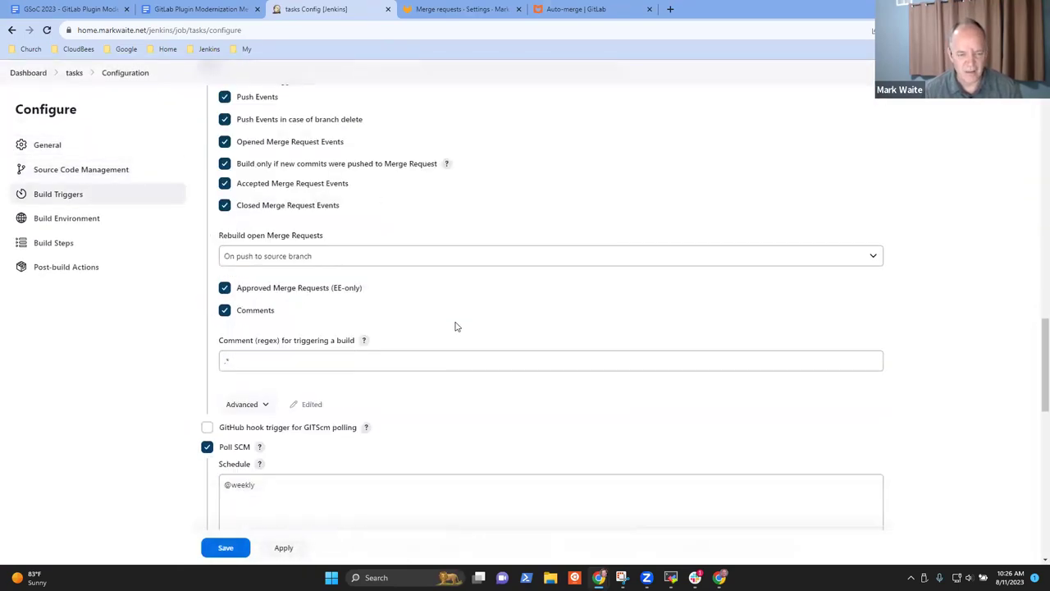
pyautogui.scroll(-3, 364, 440)
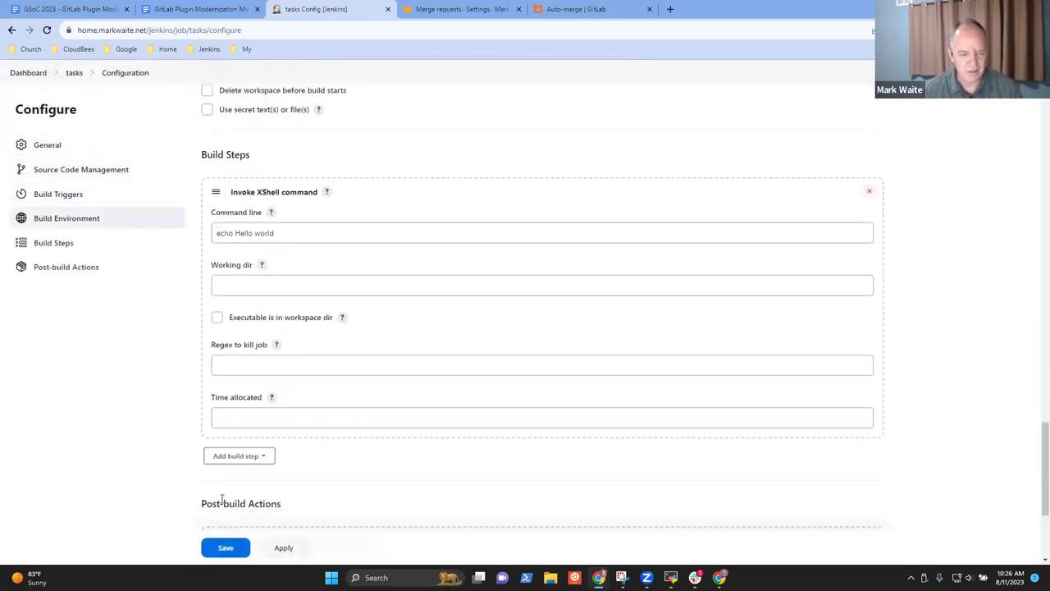
pyautogui.click(253, 463)
pyautogui.click(259, 386)
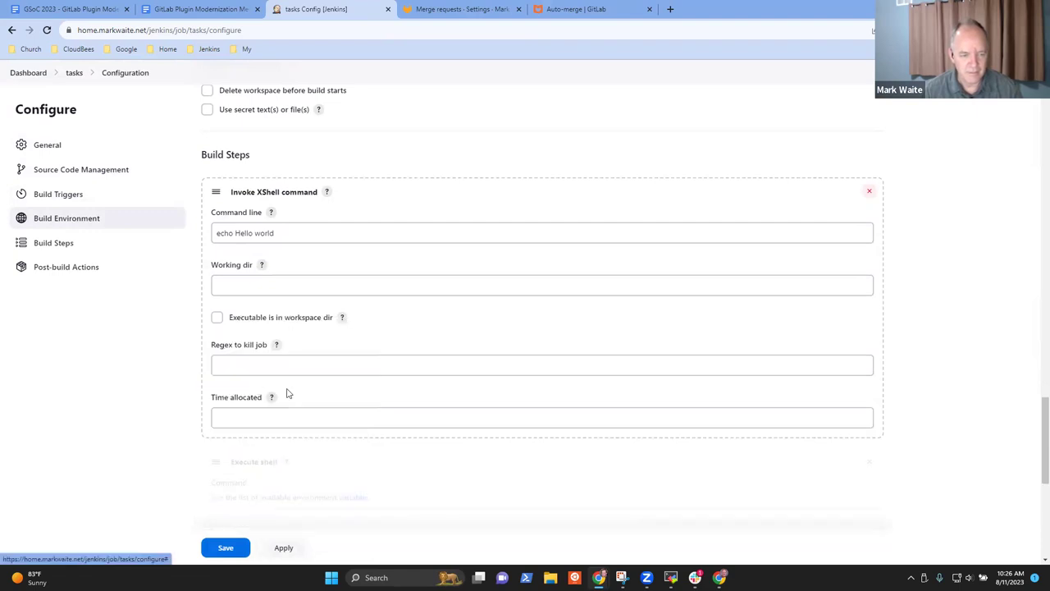
pyautogui.click(295, 316)
pyautogui.write('sleep 90')
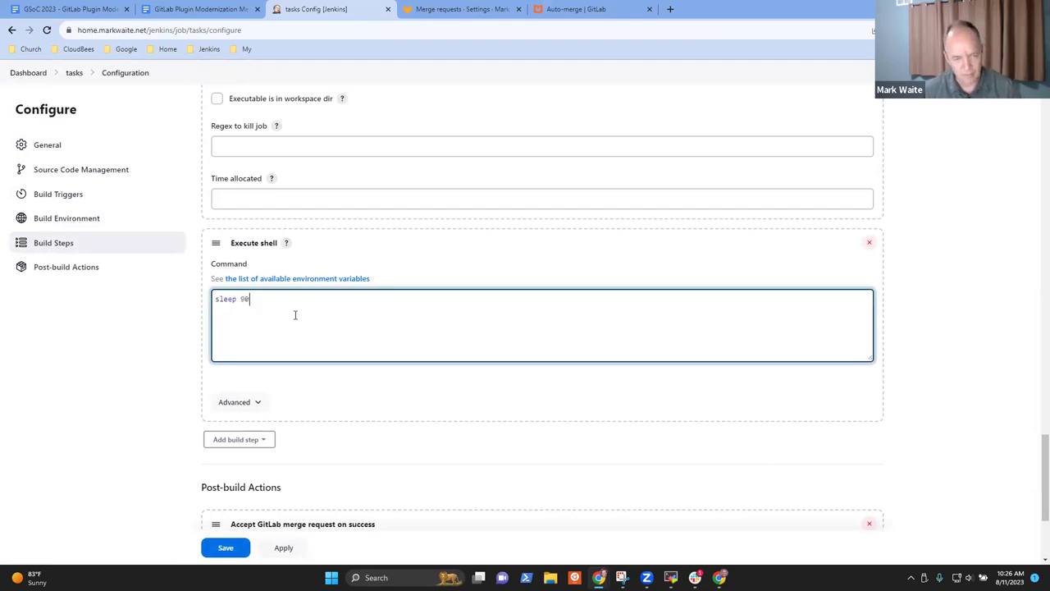
pyautogui.click(226, 547)
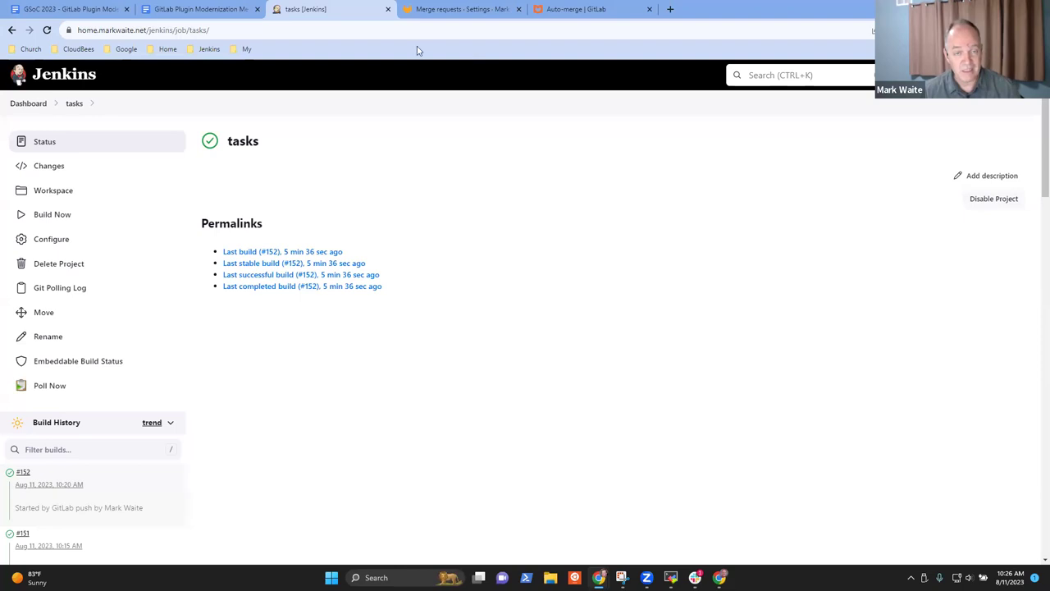
# Switch to GitLab and open the "Add date Sun Aug 6 21:44:20 MDT 2023 to exception.txt (e)" merge request from the tasks project's open merge requests.
pyautogui.click(432, 15)
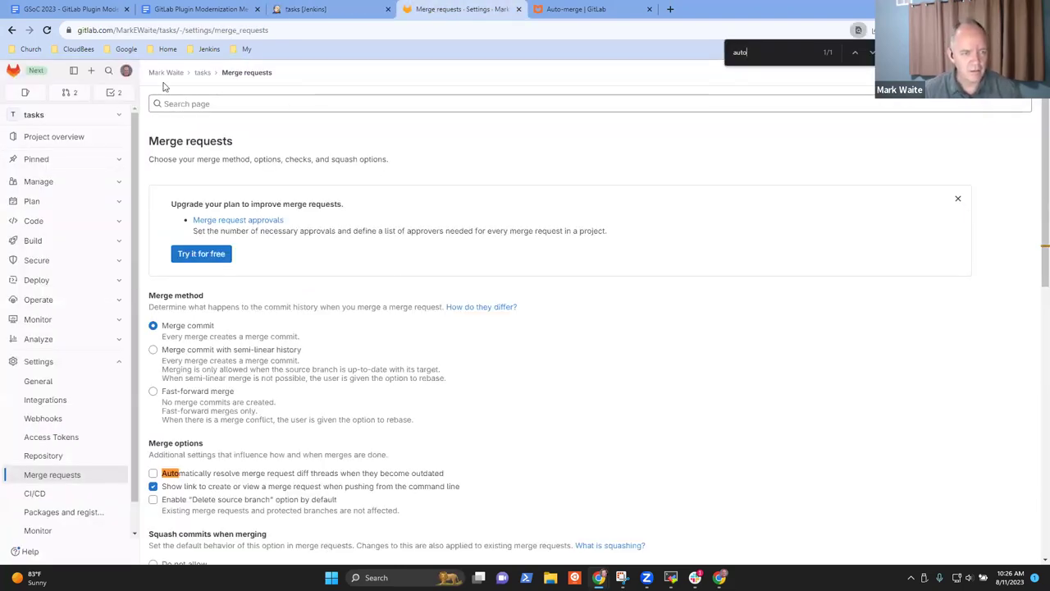
pyautogui.click(199, 73)
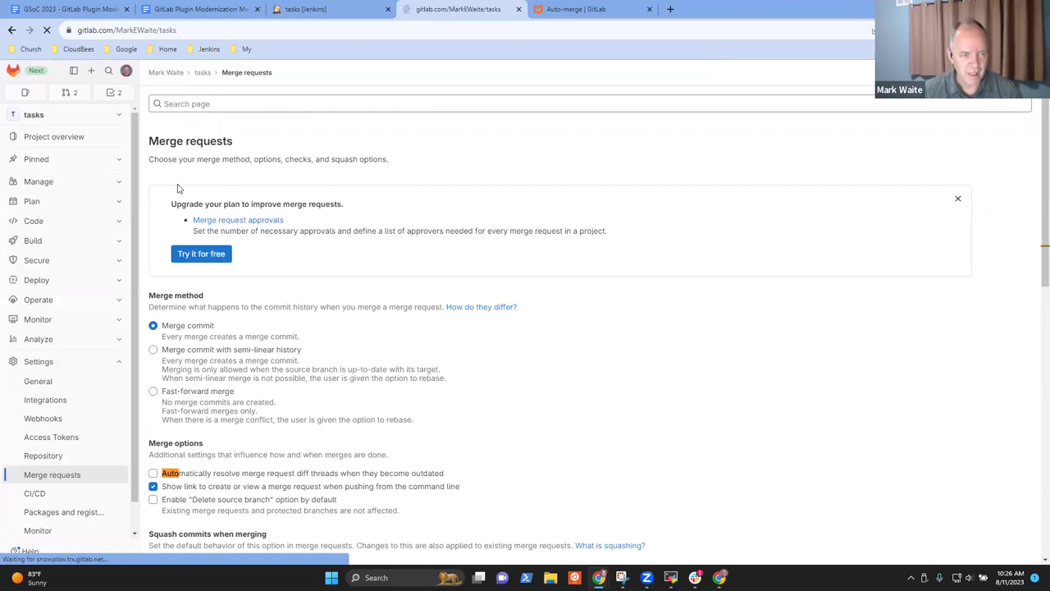
pyautogui.click(51, 222)
pyautogui.click(54, 241)
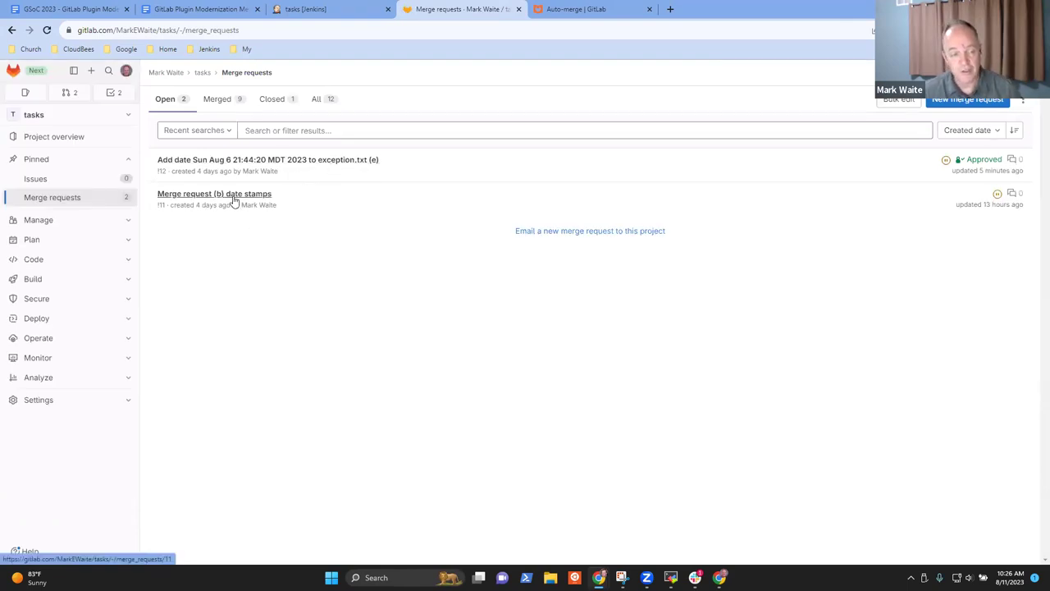
pyautogui.click(305, 163)
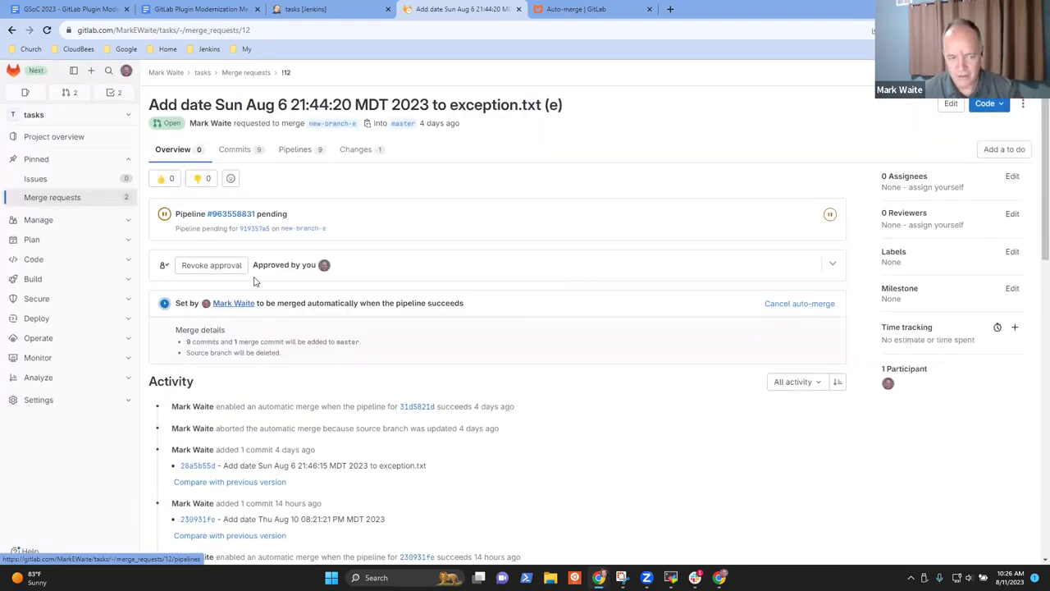
# Open the merge request's commit "Delete a line from the stack trace in the file" and open exception.txt for editing.
pyautogui.click(250, 159)
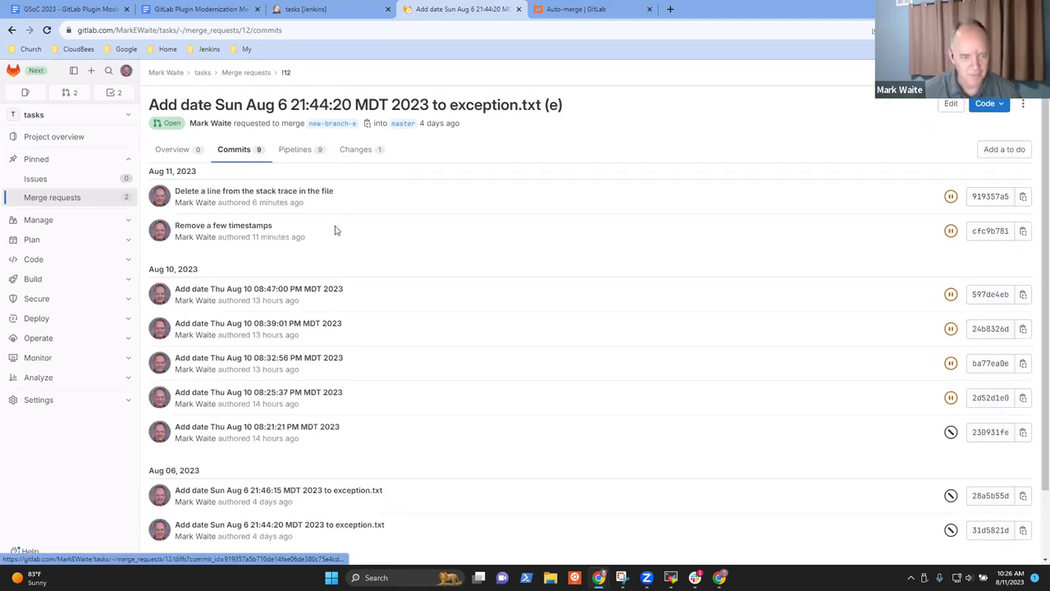
pyautogui.click(246, 192)
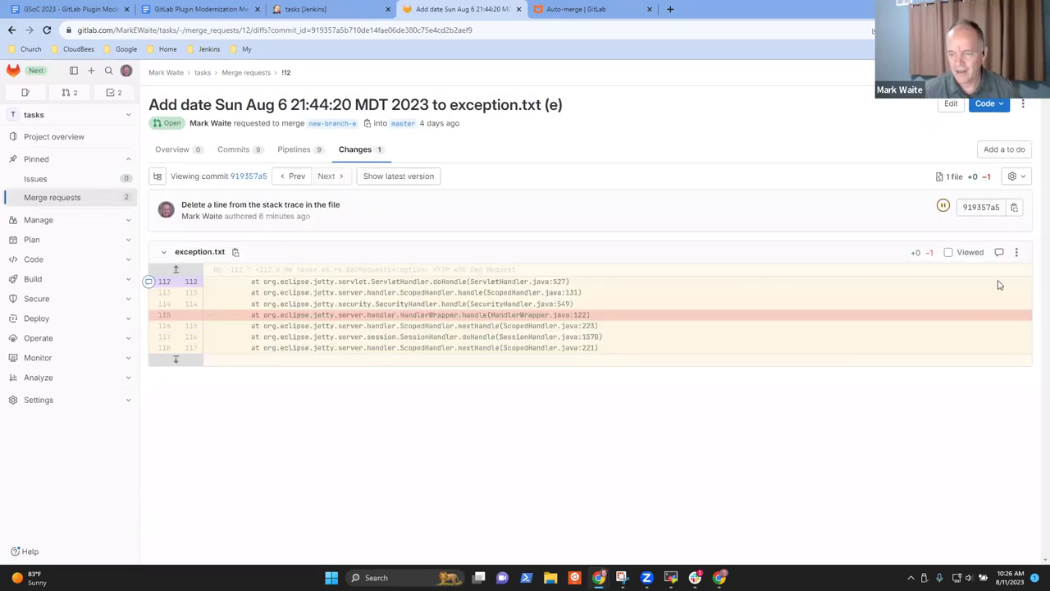
pyautogui.click(1017, 252)
pyautogui.click(925, 293)
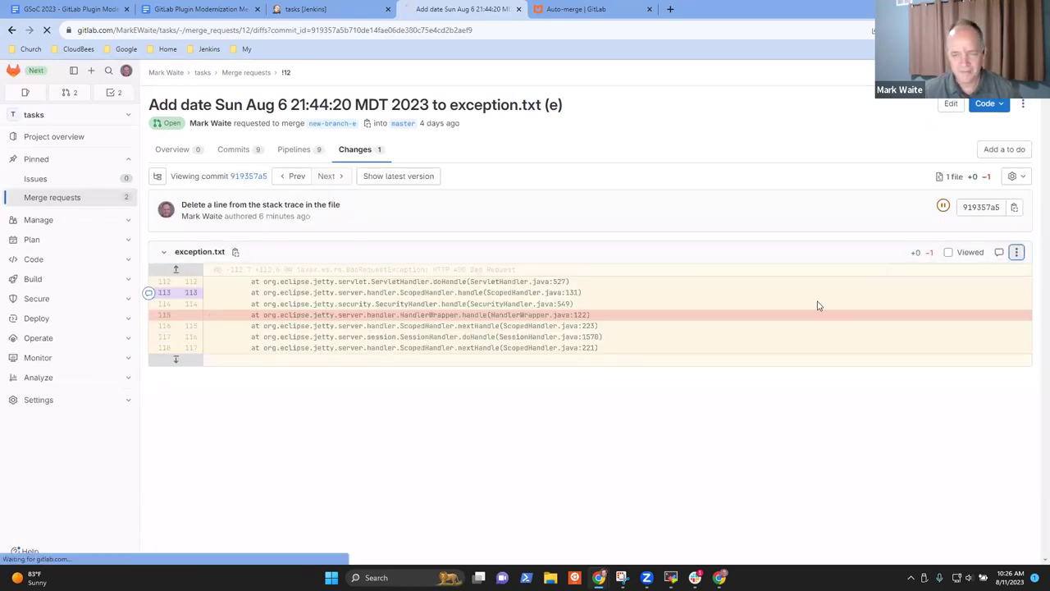
# Delete stack trace lines 59 to 61 from exception.txt, starting at the javax.servlet.http.HttpServlet.service line.
pyautogui.click(251, 353)
pyautogui.press('Down')
pyautogui.press('Down')
pyautogui.press('Down')
pyautogui.press('Down')
pyautogui.press('Down')
pyautogui.press('Down')
pyautogui.press('Down')
pyautogui.press('Down')
pyautogui.press('Down')
pyautogui.press('Down')
pyautogui.press('Down')
pyautogui.press('Down')
pyautogui.press('Down')
pyautogui.press('Down')
pyautogui.press('Down')
pyautogui.press('Down')
pyautogui.press('Down')
pyautogui.press('Down')
pyautogui.press('Down')
pyautogui.press('Down')
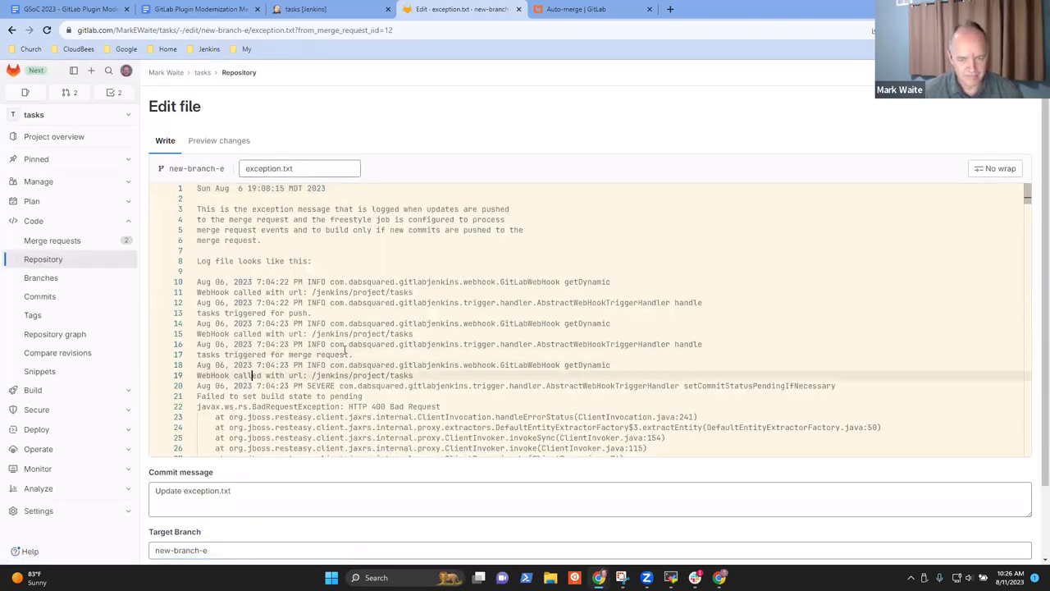
pyautogui.press('Down')
pyautogui.press('Down')
pyautogui.press('Down')
pyautogui.press('Down')
pyautogui.press('Down')
pyautogui.press('Down')
pyautogui.press('Down')
pyautogui.press('Down')
pyautogui.press('Down')
pyautogui.press('Down')
pyautogui.press('Down')
pyautogui.press('Down')
pyautogui.press('Down')
pyautogui.press('Down')
pyautogui.press('Down')
pyautogui.press('Down')
pyautogui.press('Down')
pyautogui.press('Down')
pyautogui.press('Down')
pyautogui.press('Down')
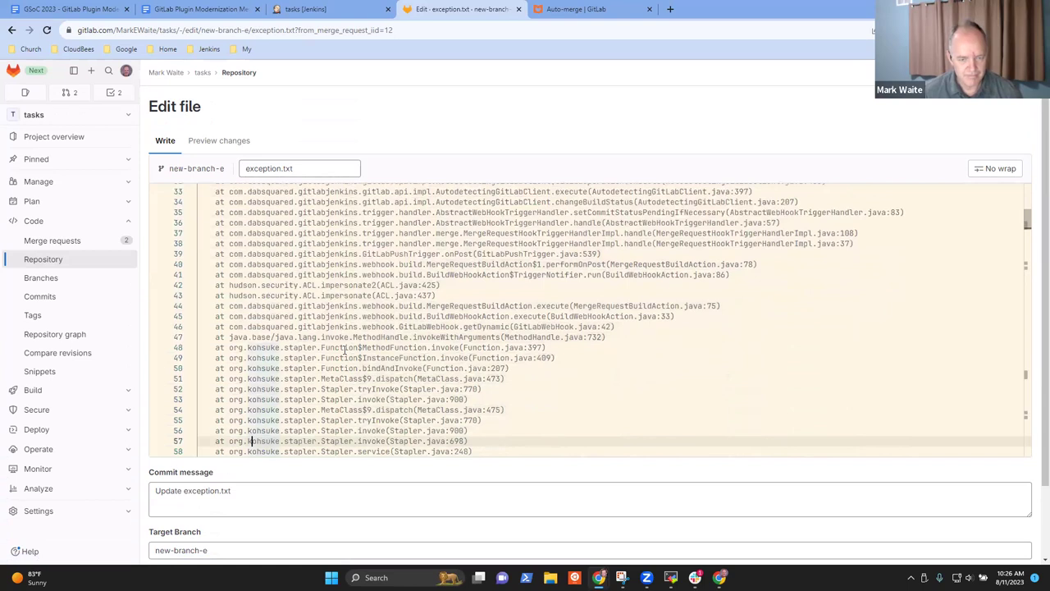
pyautogui.press('Up')
pyautogui.press('Up')
pyautogui.press('Up')
pyautogui.press('Up')
pyautogui.press('Up')
pyautogui.press('Up')
pyautogui.press('Up')
pyautogui.press('Up')
pyautogui.press('Up')
pyautogui.press('Up')
pyautogui.press('Up')
pyautogui.press('Up')
pyautogui.press('Up')
pyautogui.press('Up')
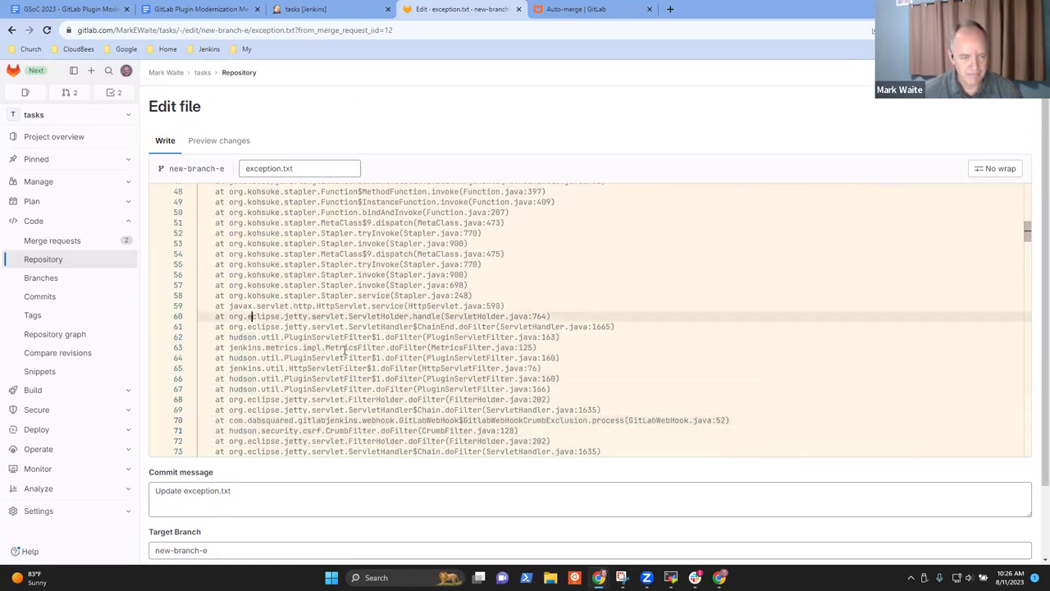
pyautogui.press('Down')
pyautogui.press('Down')
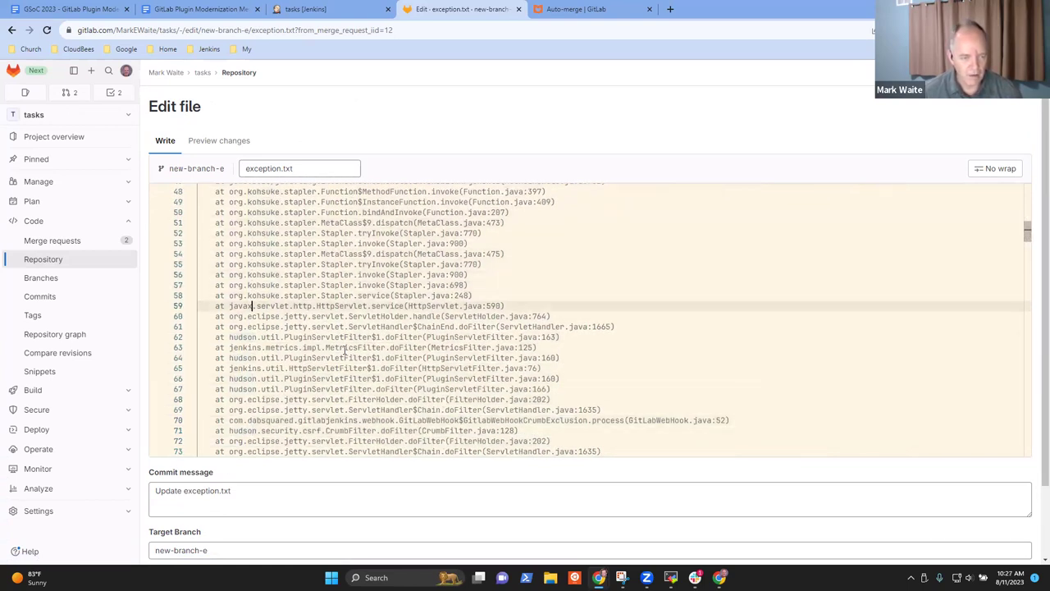
pyautogui.hotkey('shift', 'Down')
pyautogui.hotkey('shift', 'Down')
pyautogui.hotkey('shift', 'Down')
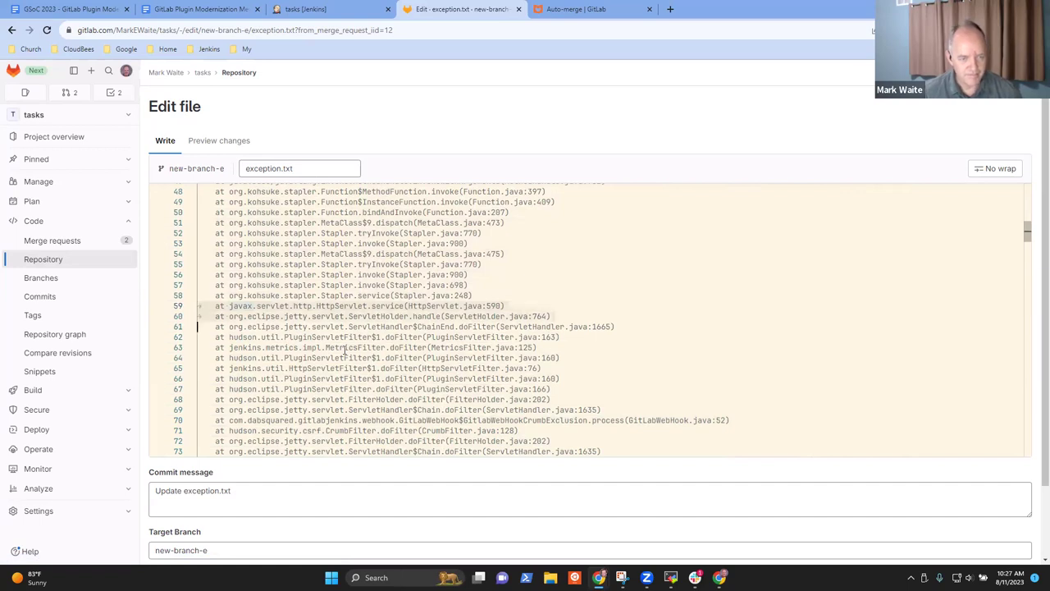
pyautogui.press('Delete')
# Commit the edit to new-branch-e with the commit message "Delete 3 lines from the stack trace".
pyautogui.click(240, 502)
pyautogui.hotkey('ctrl', 'a')
pyautogui.write('De')
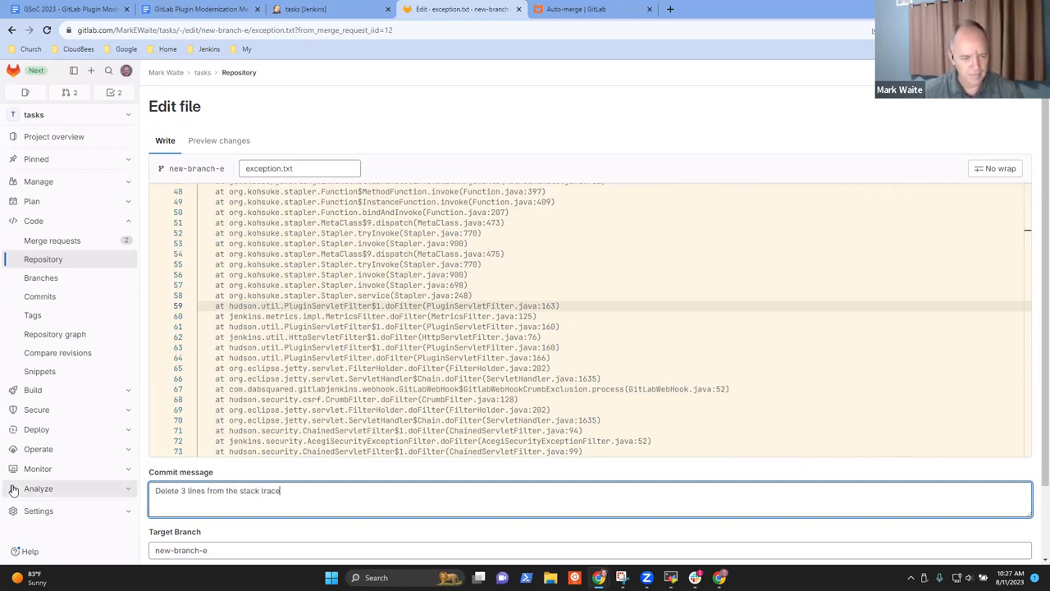
pyautogui.write('lete 3 lines from the stack trace')
pyautogui.scroll(-1, 13, 490)
pyautogui.click(179, 500)
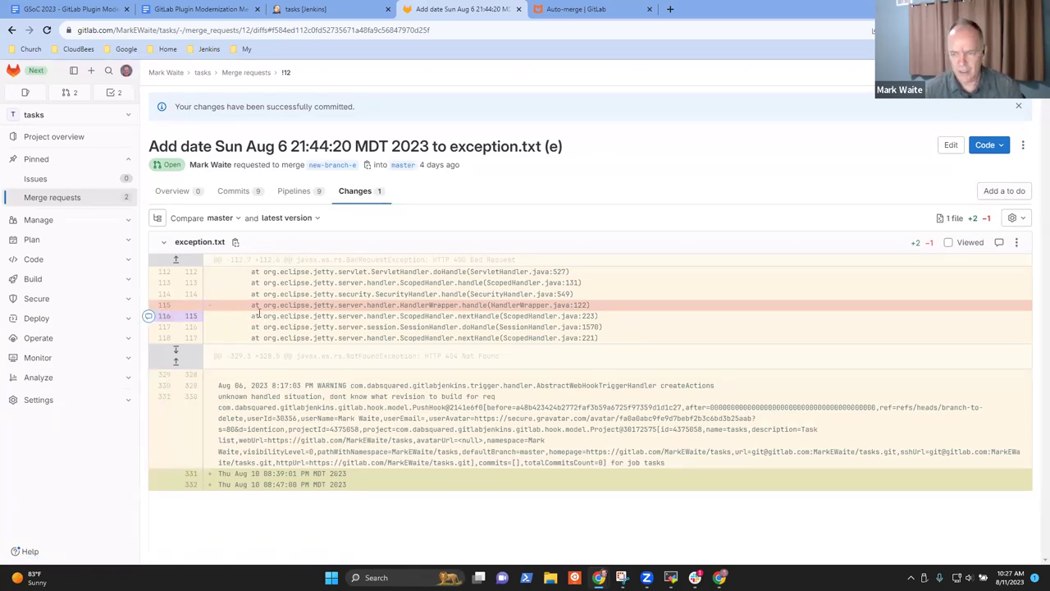
# Open the "Delete 3 lines from the stack trace" commit from the merge request's commit list and review its changes.
pyautogui.click(174, 195)
pyautogui.click(246, 195)
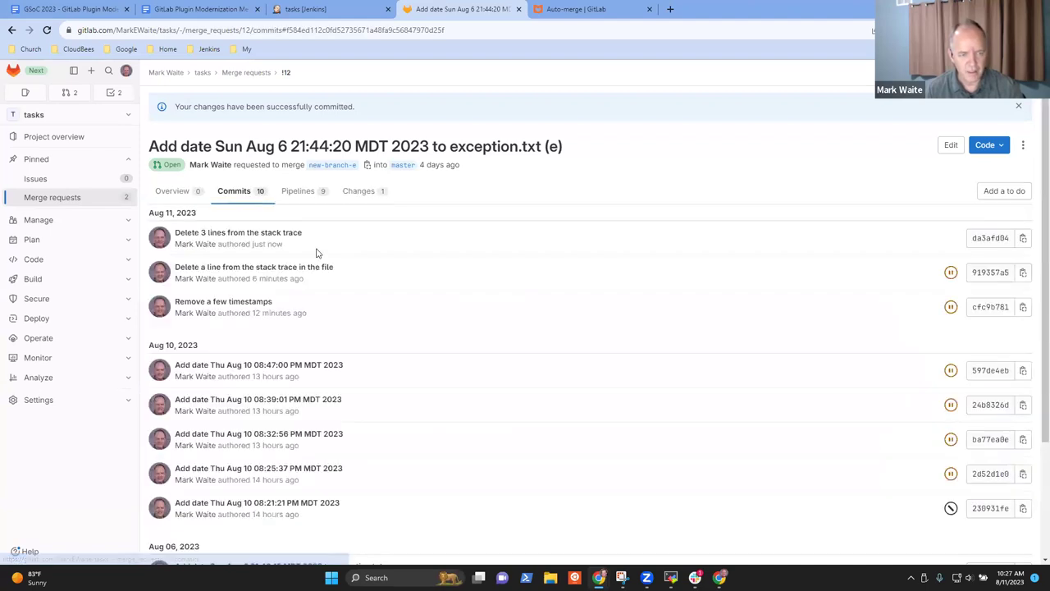
pyautogui.click(255, 233)
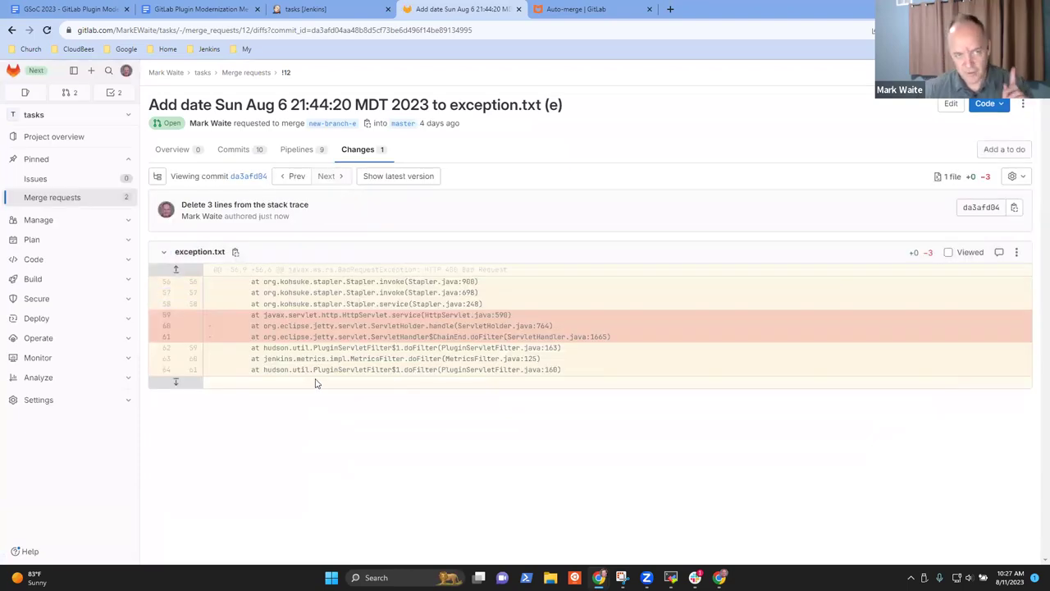
# Check the tasks job's build history in Jenkins, then reopen merge request !12 in GitLab and examine its pipeline status.
pyautogui.click(310, 9)
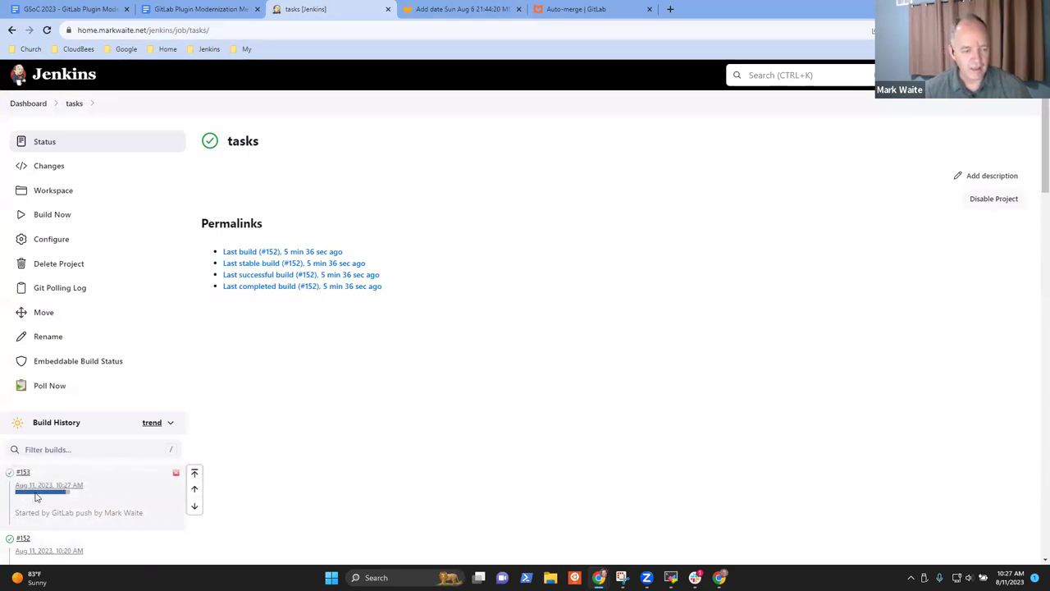
pyautogui.hotkey('ctrl', 'Tab')
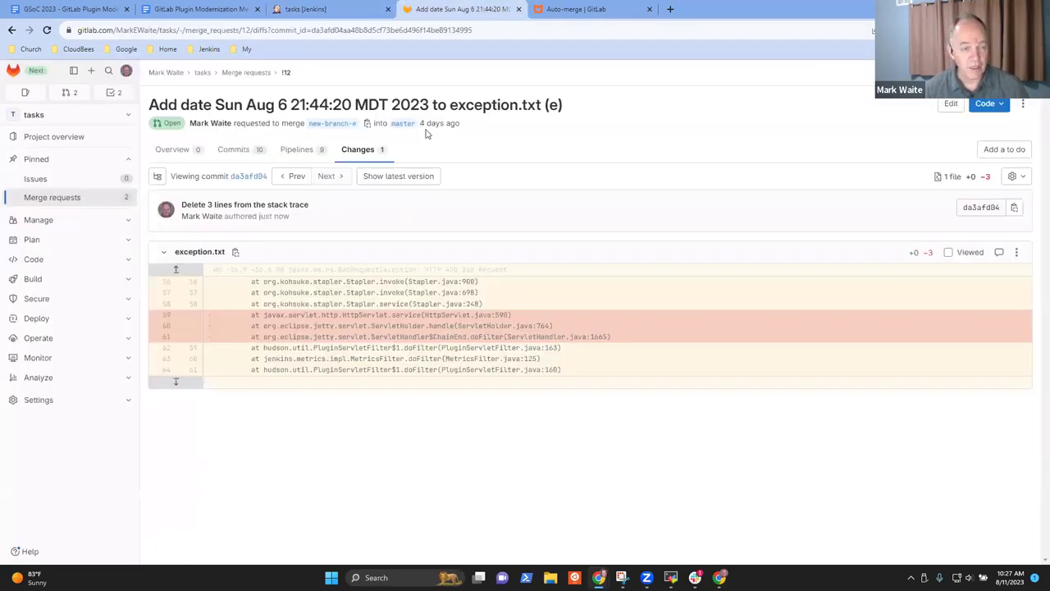
pyautogui.click(246, 74)
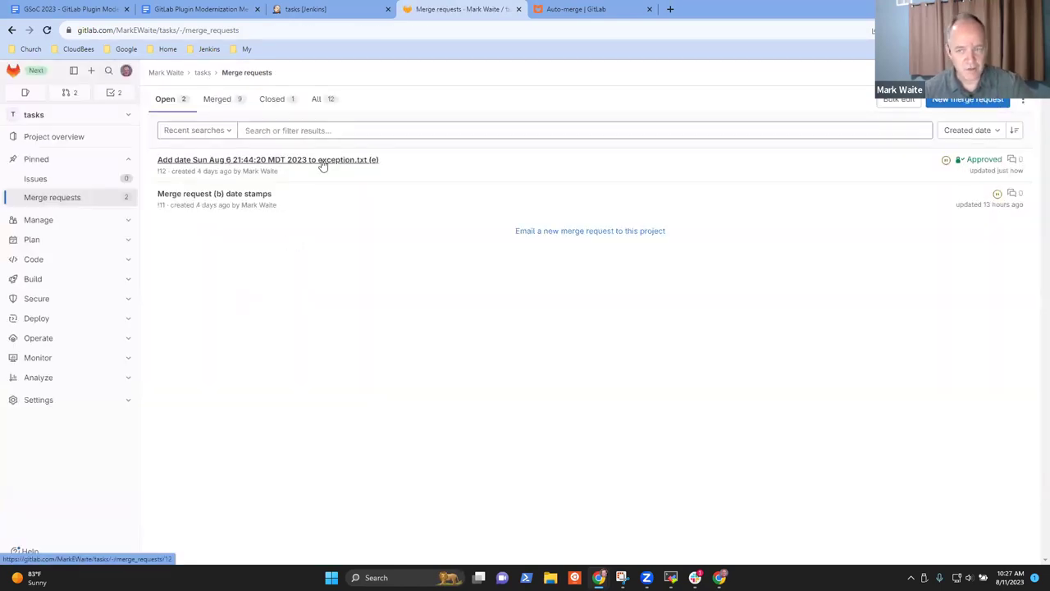
pyautogui.click(323, 161)
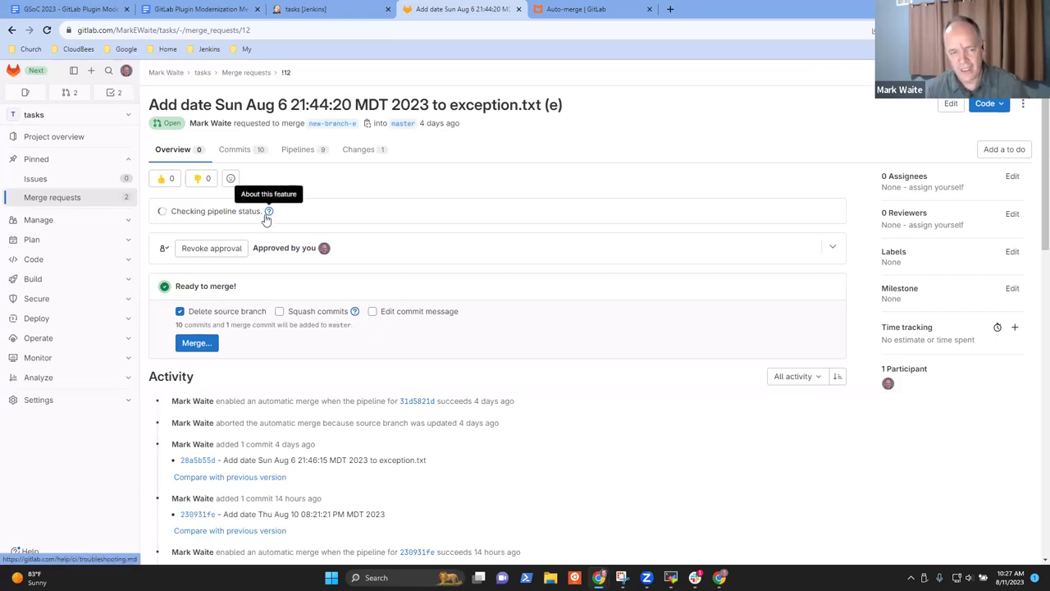
pyautogui.moveTo(170, 210); pyautogui.dragTo(250, 209)
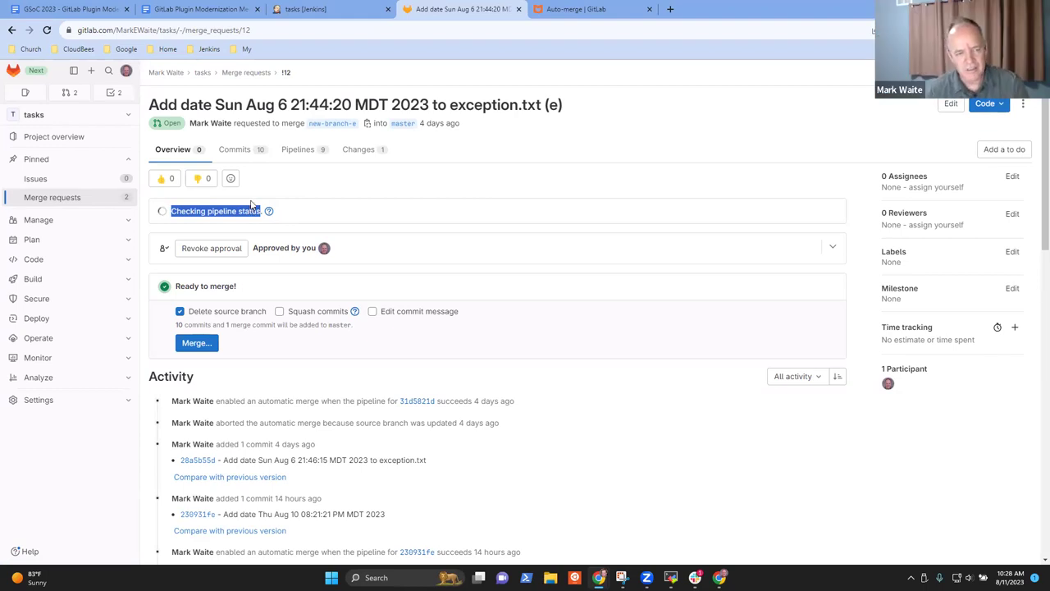
pyautogui.doubleClick(189, 211)
pyautogui.moveTo(189, 211); pyautogui.dragTo(246, 211)
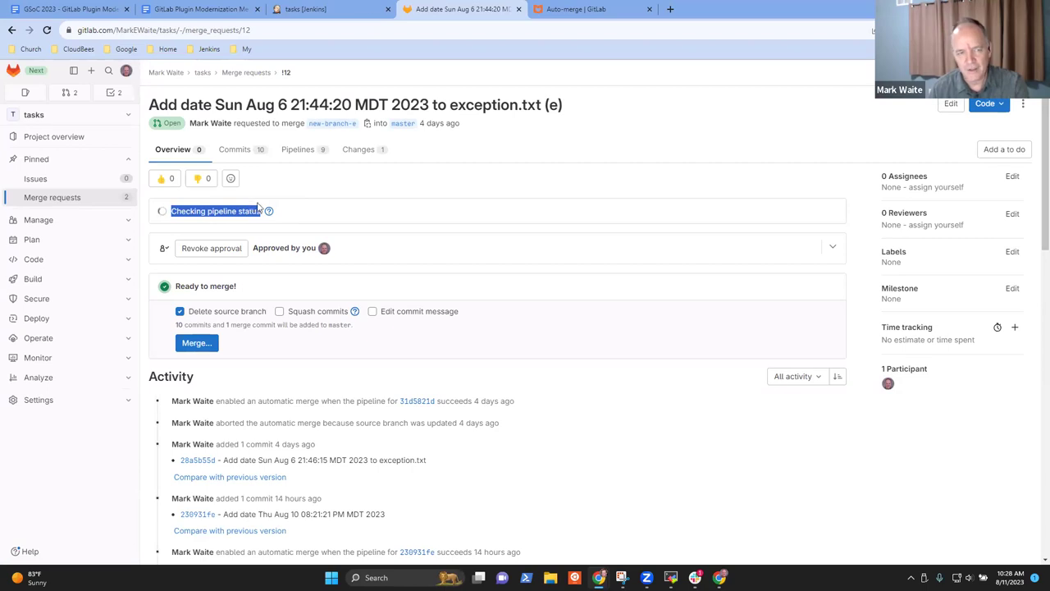
# Compare the progress of build #153 in the Jenkins tasks job with the pipeline status on the GitLab merge request.
pyautogui.click(319, 9)
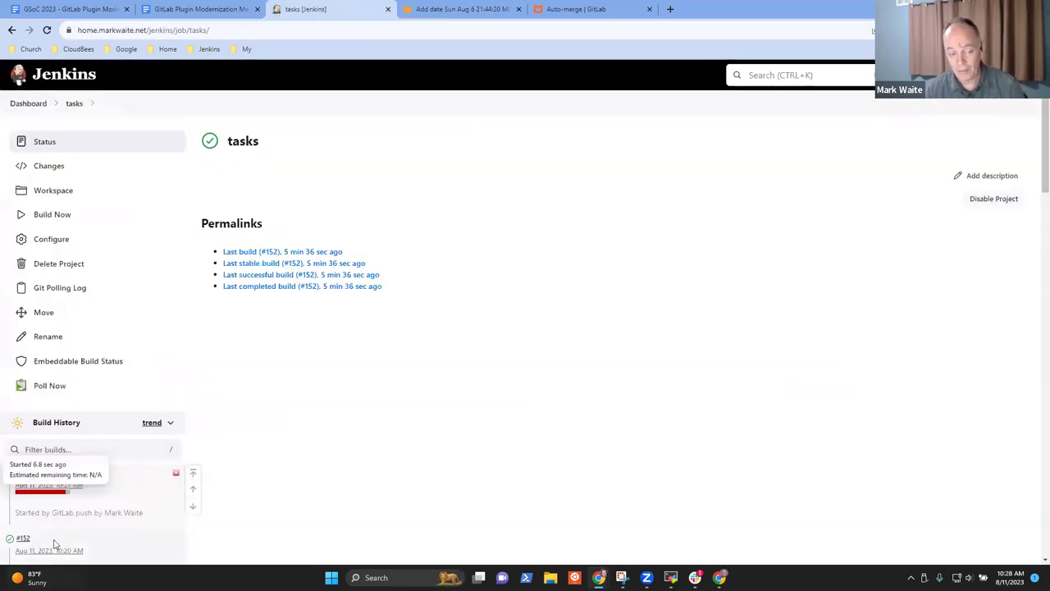
pyautogui.click(464, 11)
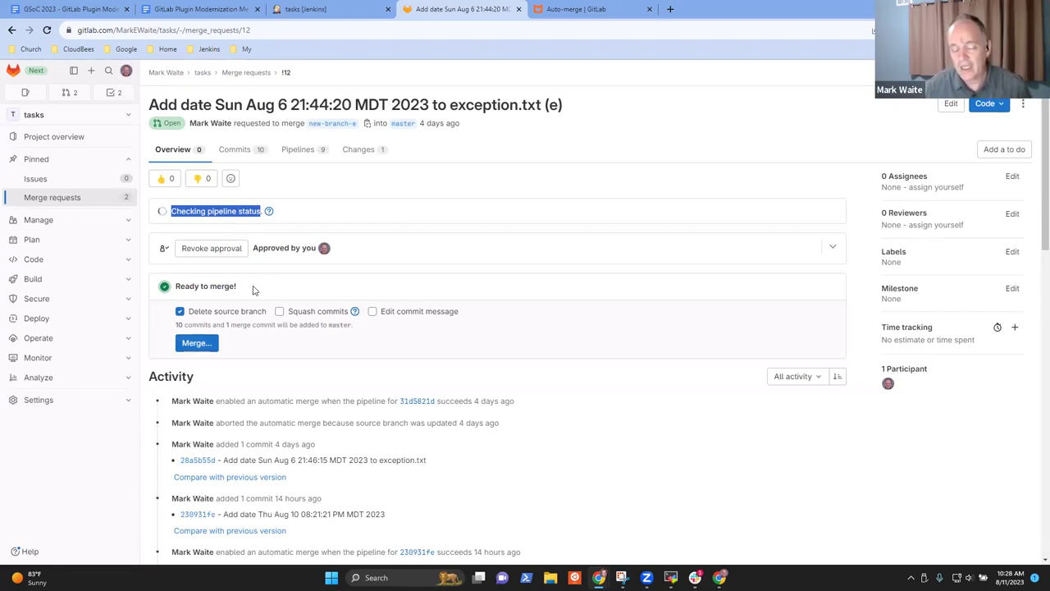
pyautogui.click(325, 9)
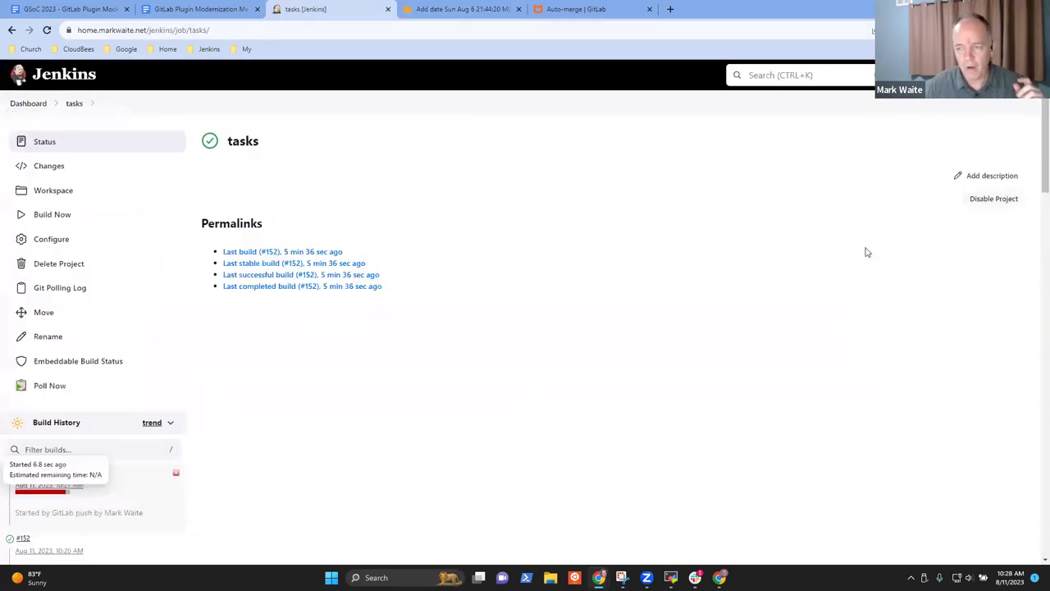
pyautogui.scroll(-15, 1036, 232)
pyautogui.scroll(15, 1013, 239)
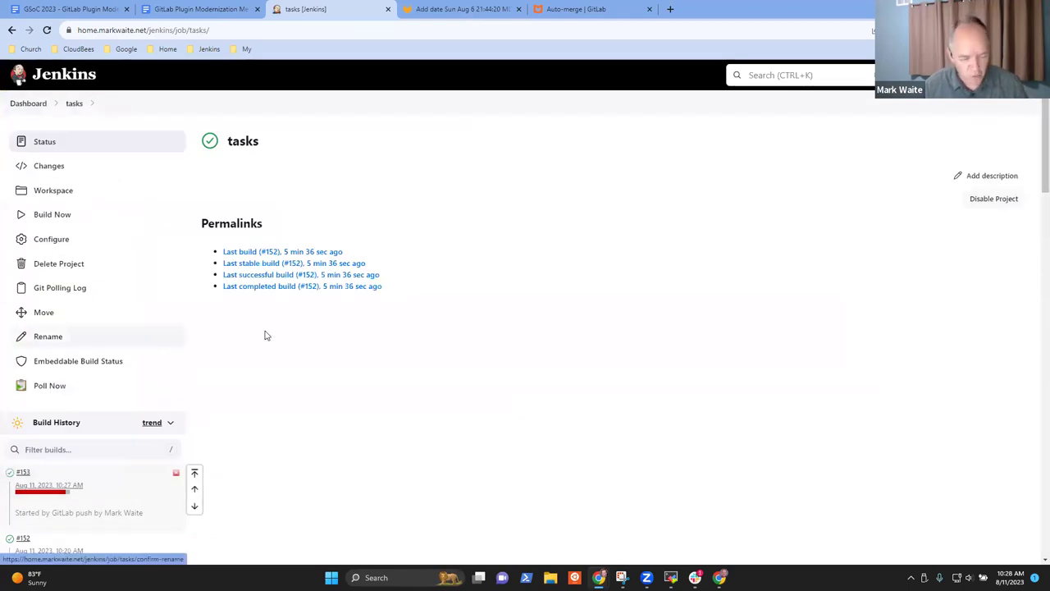
pyautogui.click(484, 7)
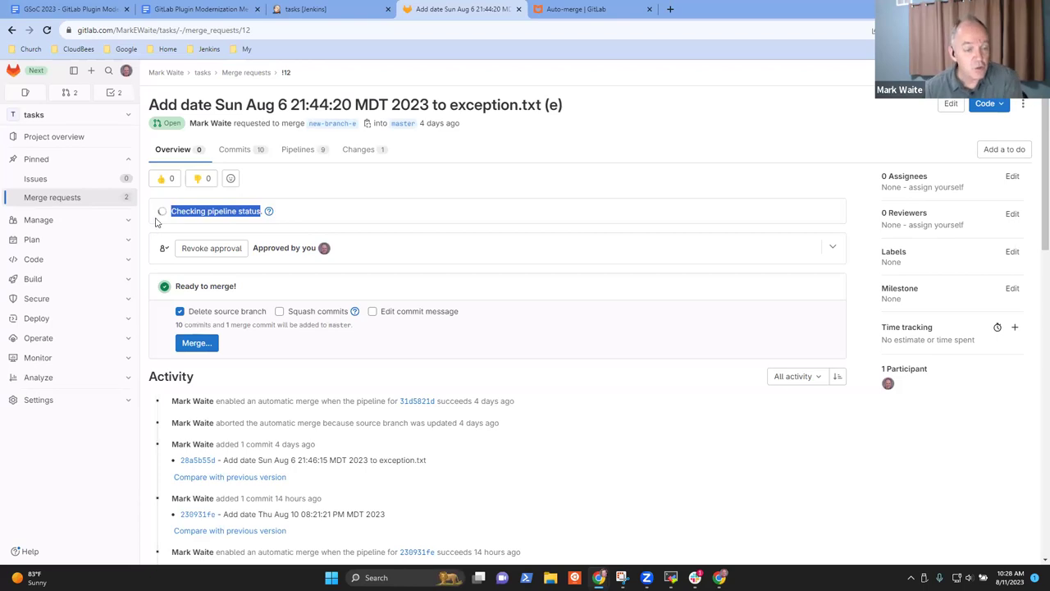
# Check the progress of build #153 in the Jenkins tasks job against the pipeline status shown on GitLab merge request !12.
pyautogui.click(353, 8)
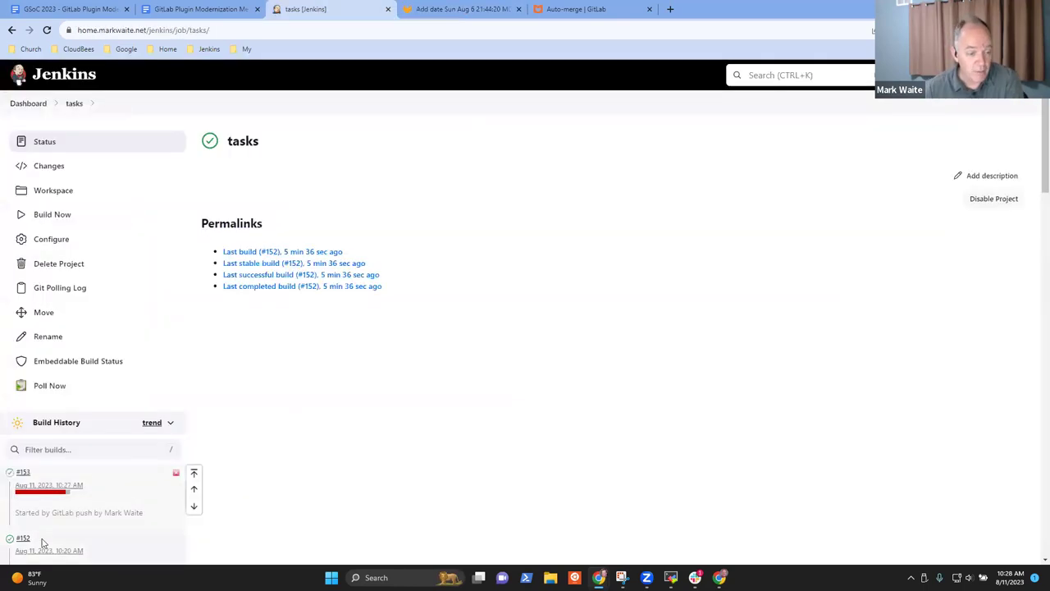
pyautogui.moveTo(46, 498)
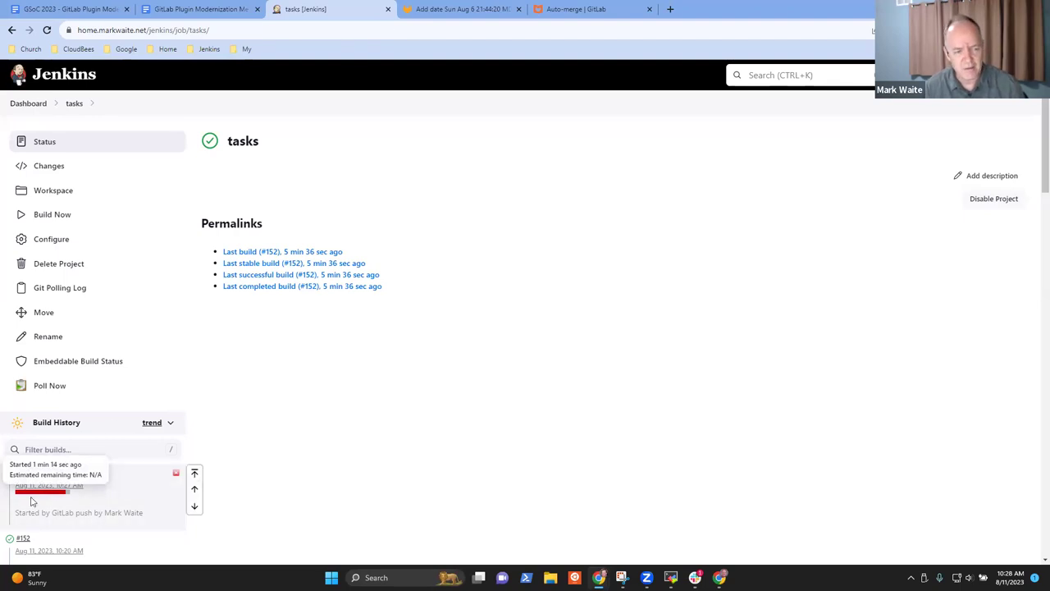
pyautogui.click(440, 8)
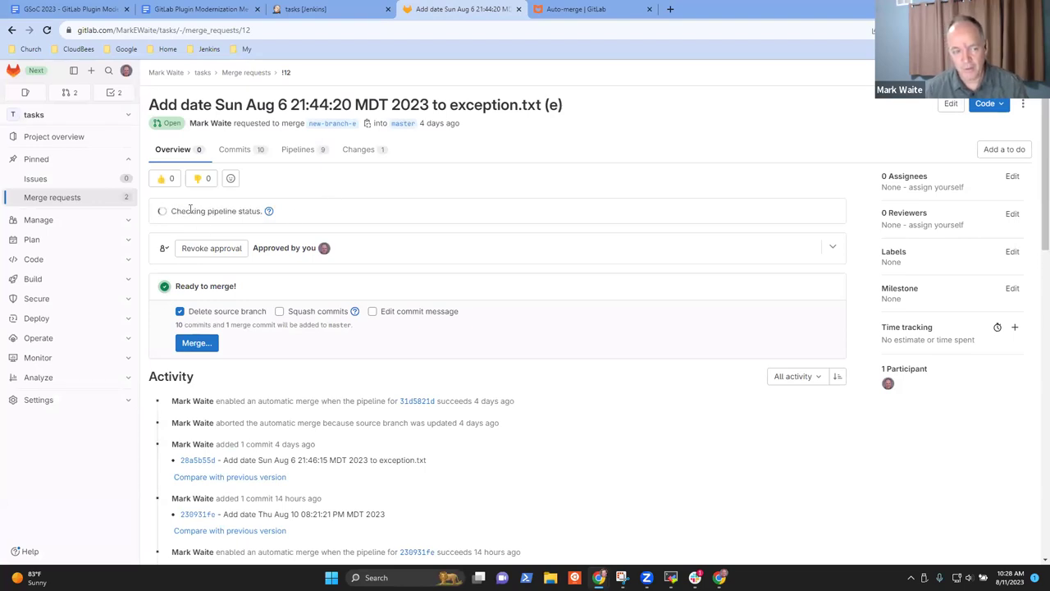
pyautogui.moveTo(190, 209); pyautogui.dragTo(248, 208)
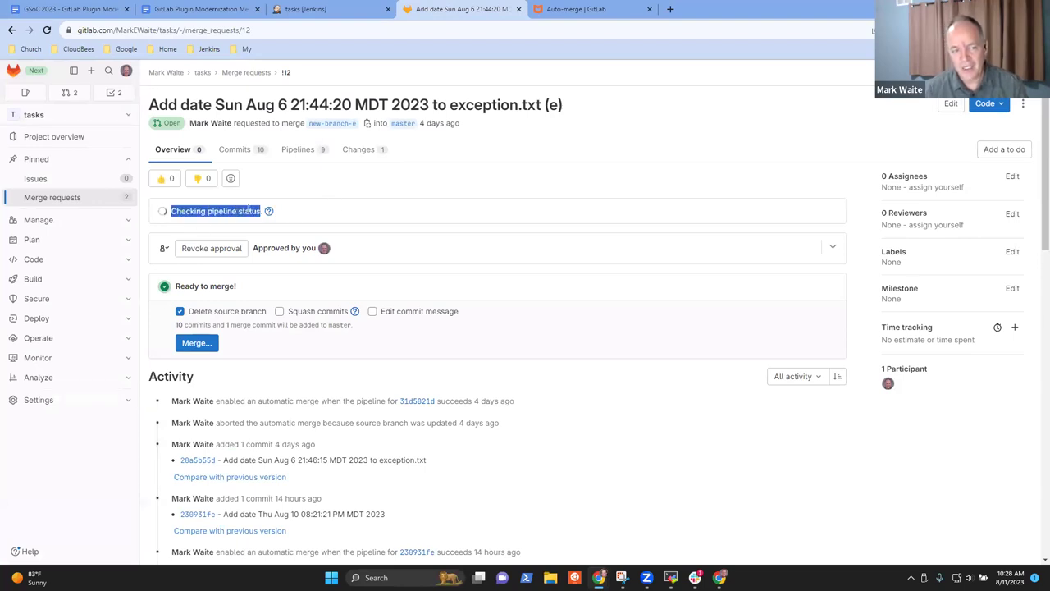
pyautogui.click(320, 6)
pyautogui.click(435, 8)
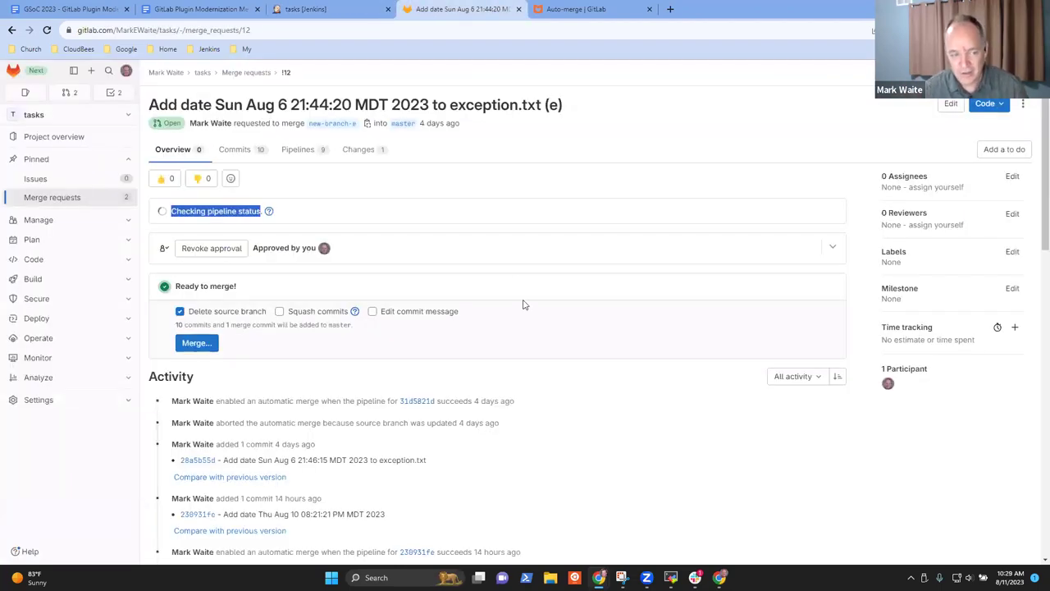
# Reload the Jenkins tasks job page and GitLab merge request !12 to compare their current build and pipeline statuses.
pyautogui.click(328, 10)
pyautogui.press('F5')
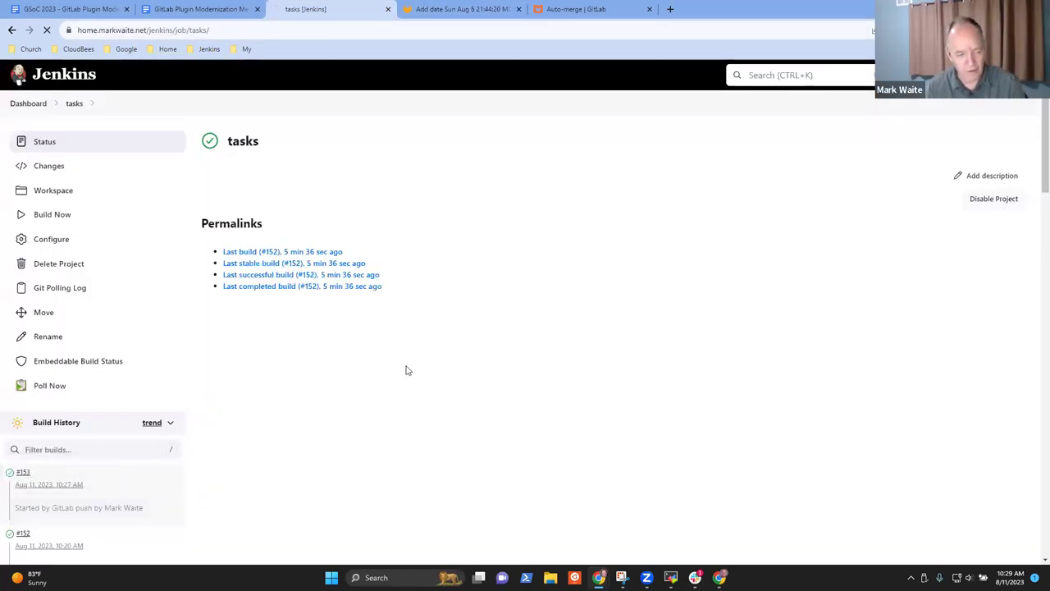
pyautogui.hotkey('ctrl', 'Tab')
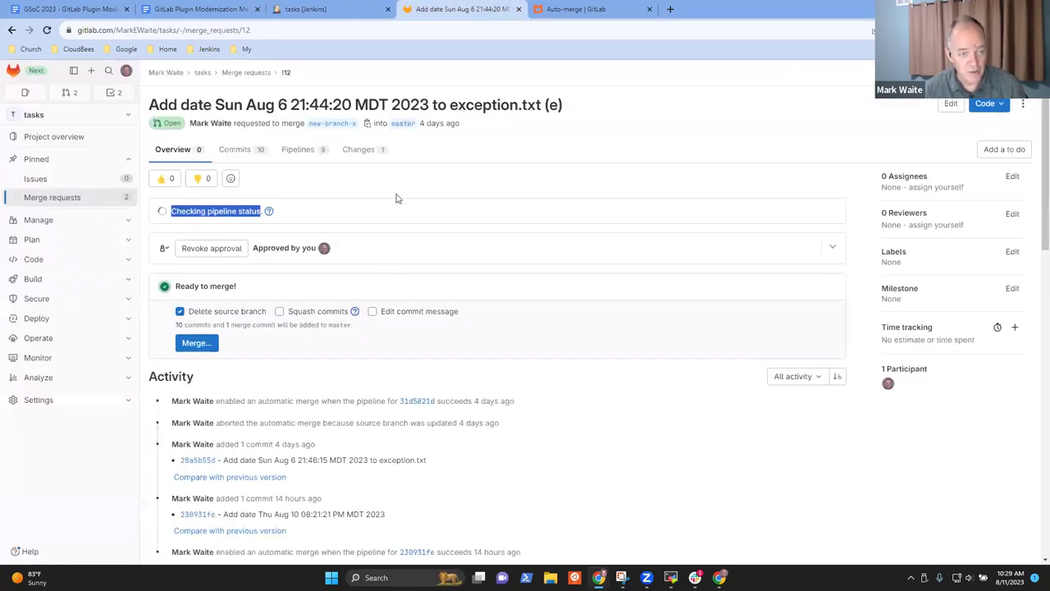
pyautogui.press('F5')
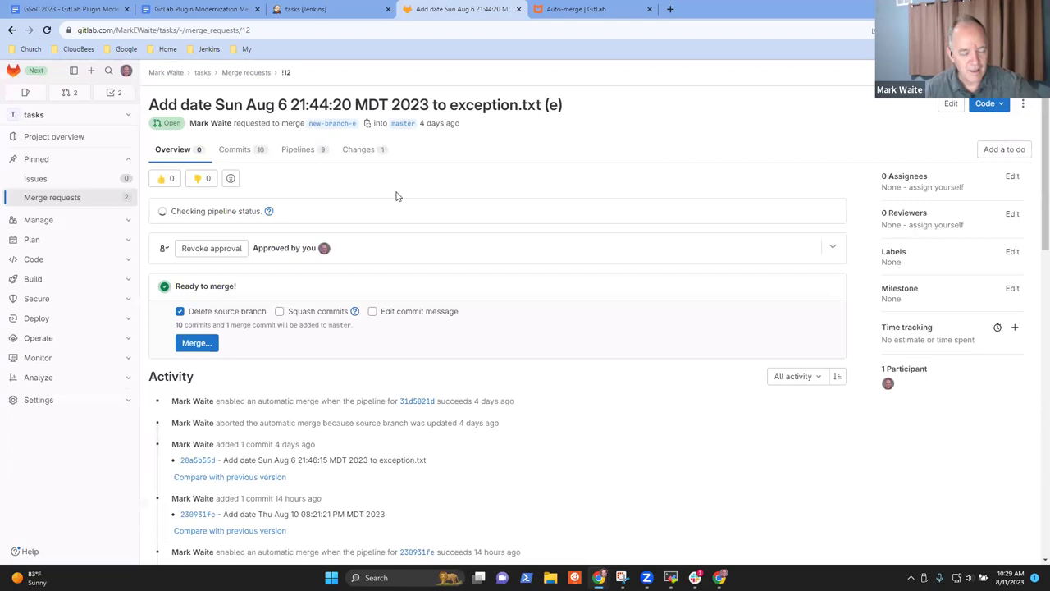
# Open the help page for the pipeline status check, close it and reload merge request !12.
pyautogui.click(268, 212)
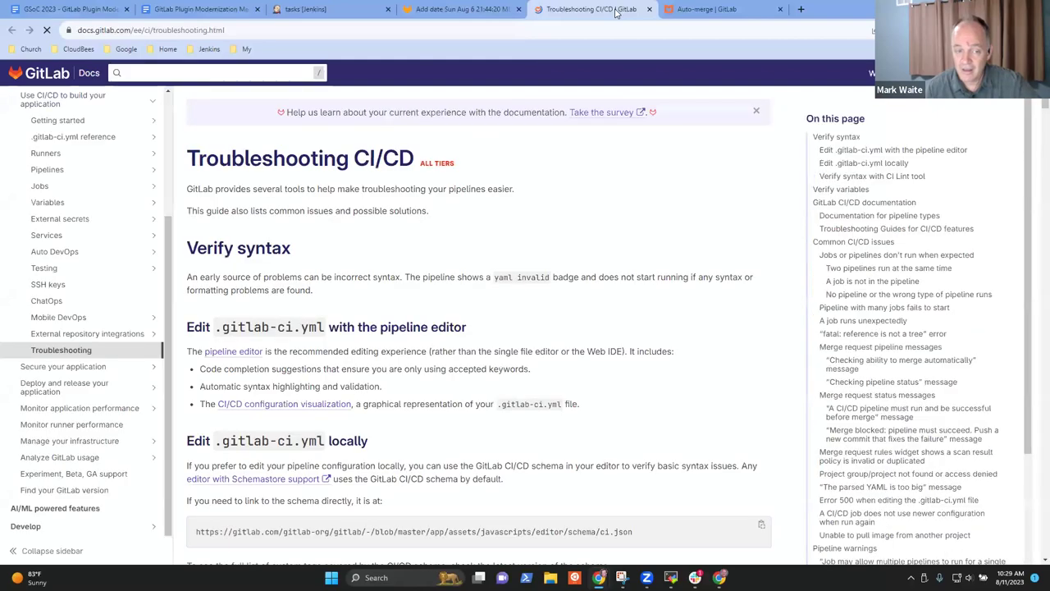
pyautogui.click(649, 9)
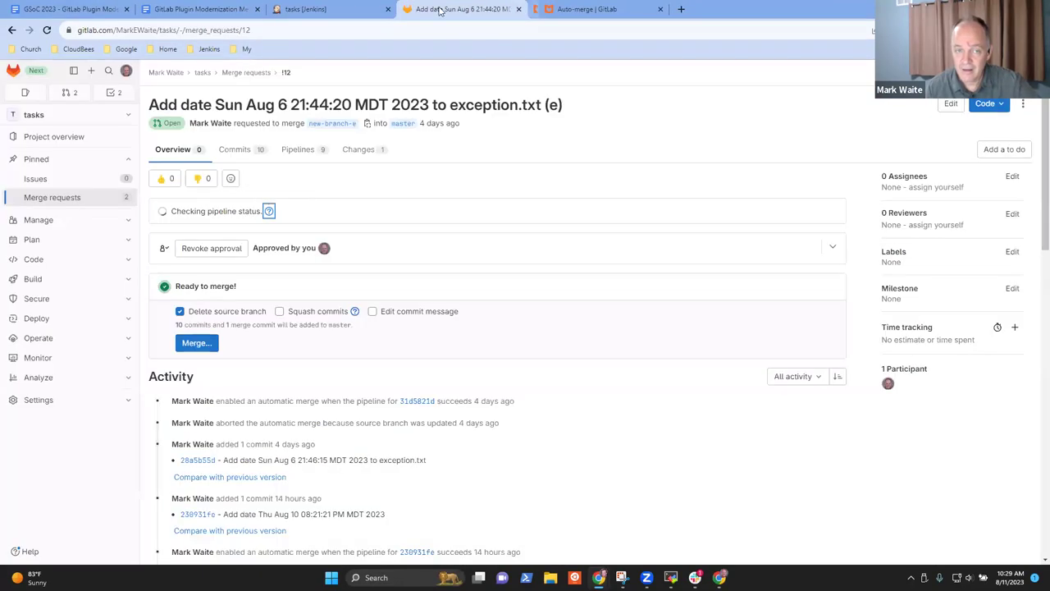
pyautogui.press('F5')
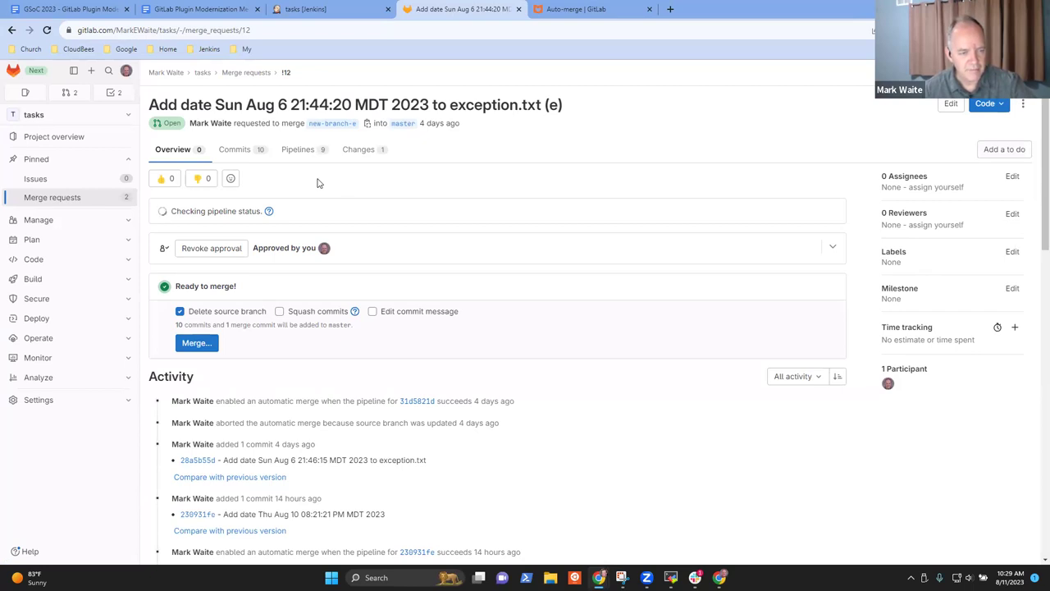
# Review the tasks job's last build in Jenkins, then return to merge request !12 and refresh its status.
pyautogui.click(325, 10)
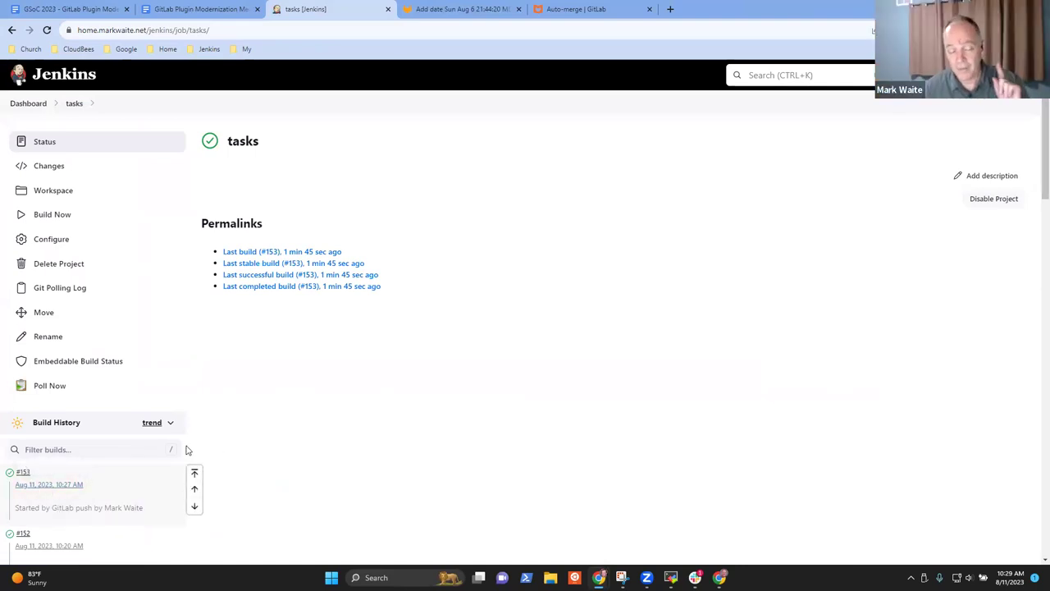
pyautogui.click(449, 11)
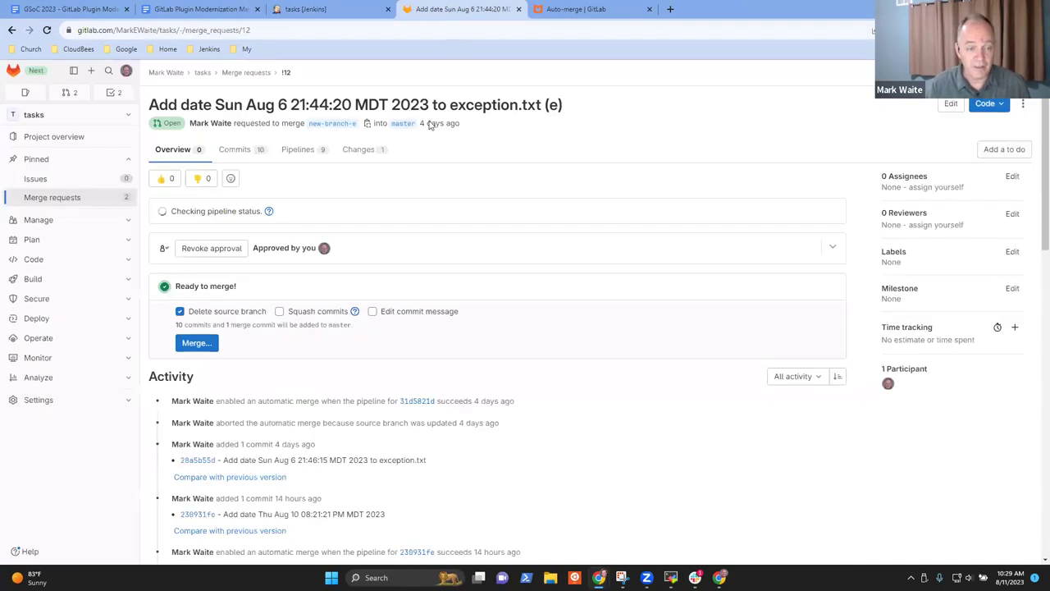
pyautogui.press('F5')
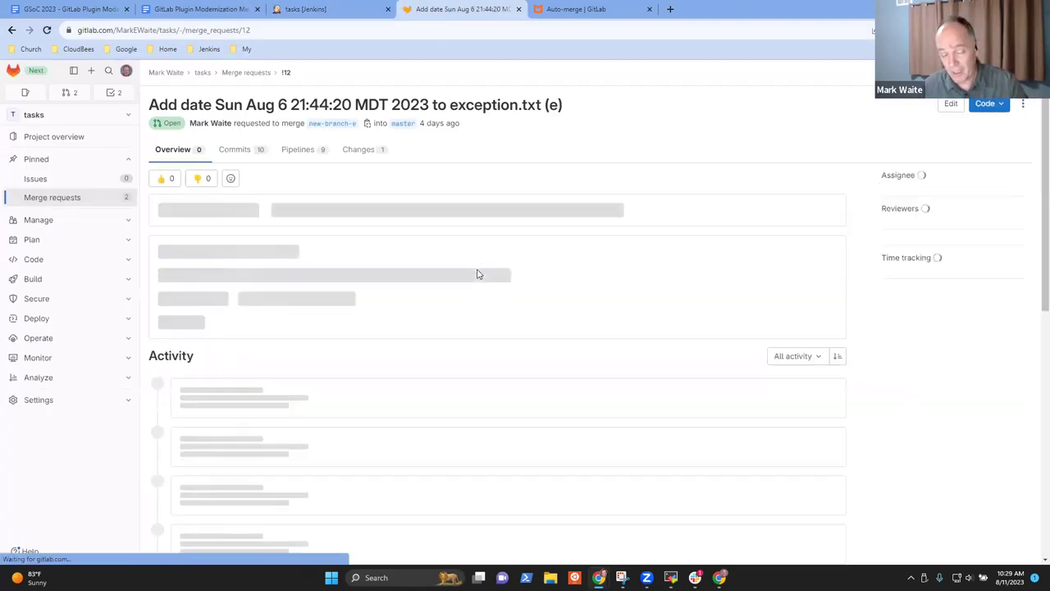
# Open the Jenkins tasks job configuration and change the Execute shell command to "sleep 45".
pyautogui.click(316, 13)
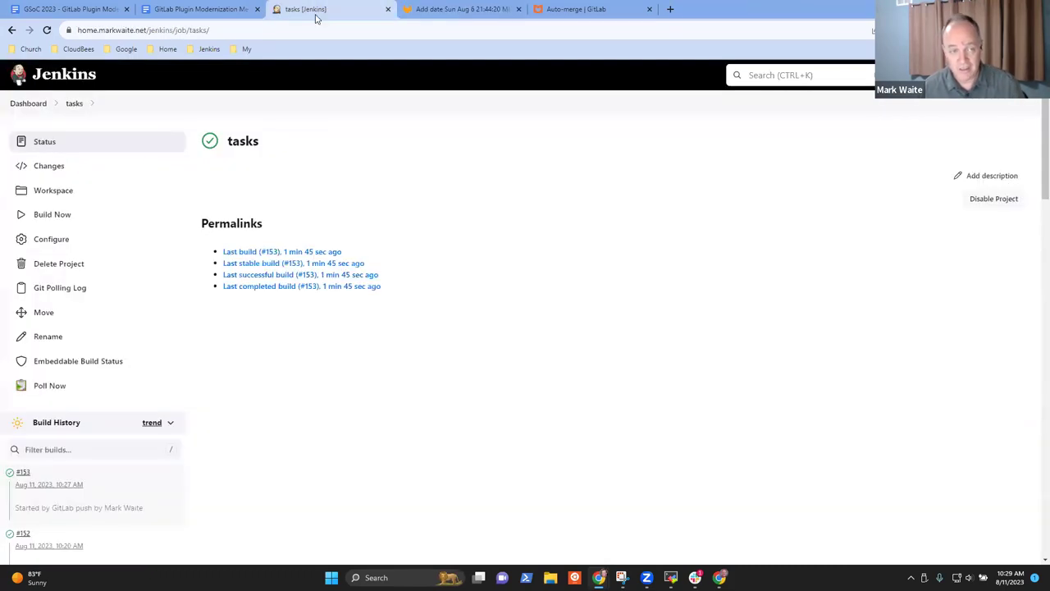
pyautogui.click(53, 238)
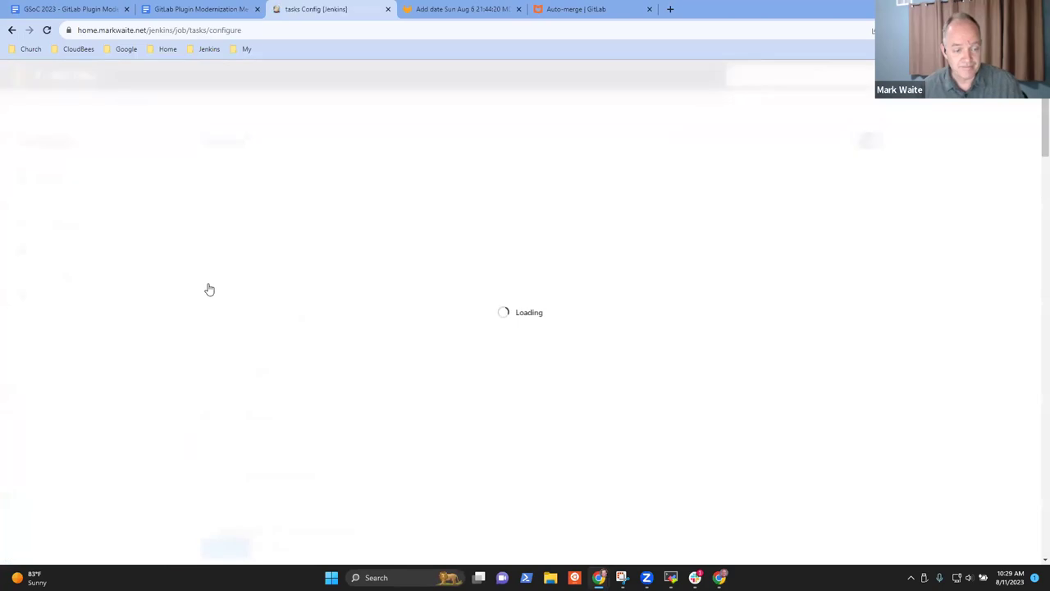
pyautogui.scroll(-10, 366, 340)
pyautogui.scroll(-15, 388, 331)
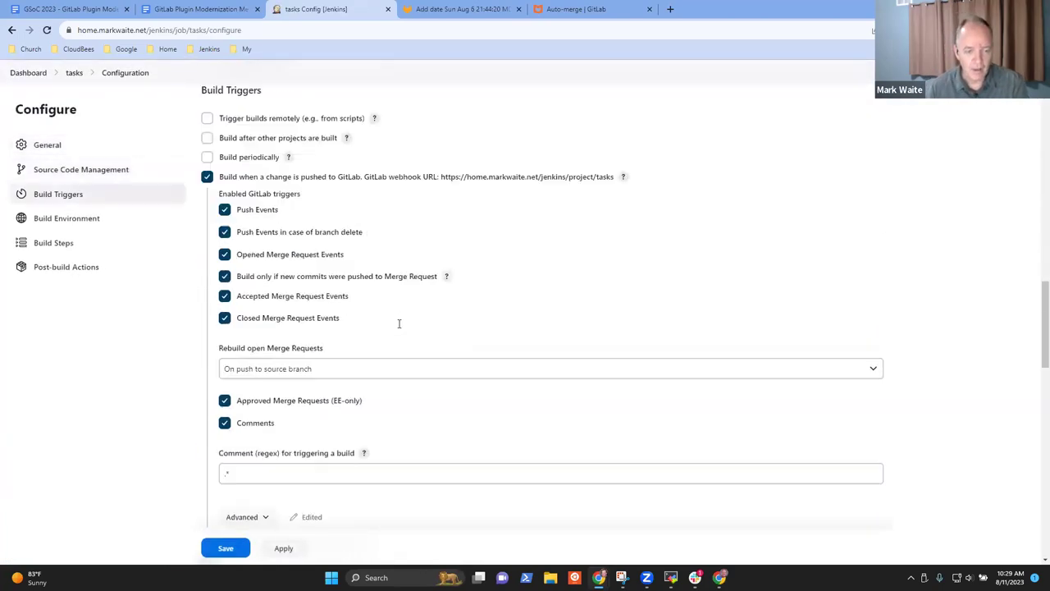
pyautogui.scroll(-2, 374, 324)
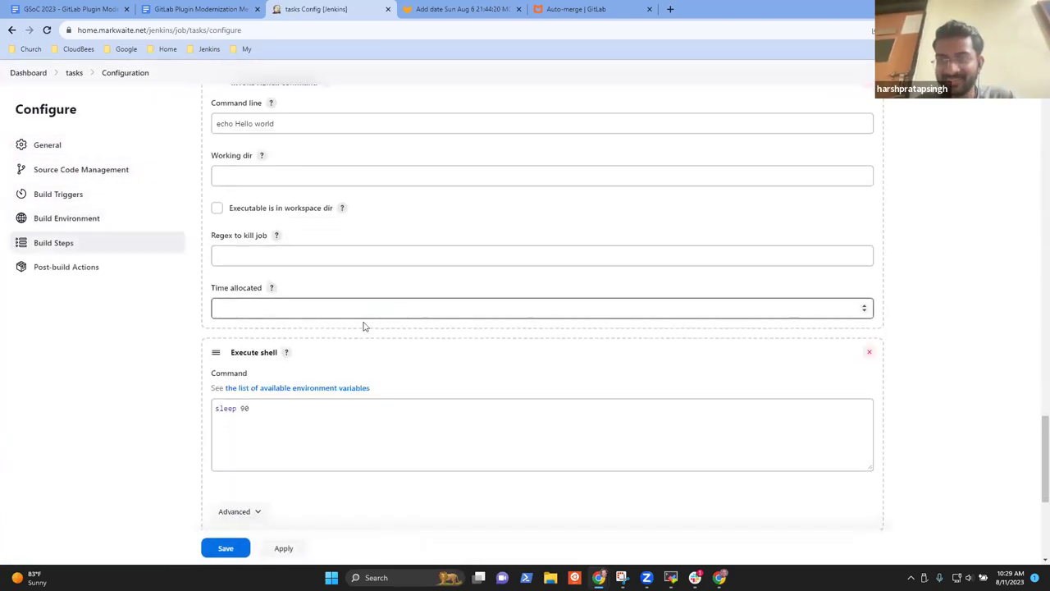
pyautogui.click(269, 411)
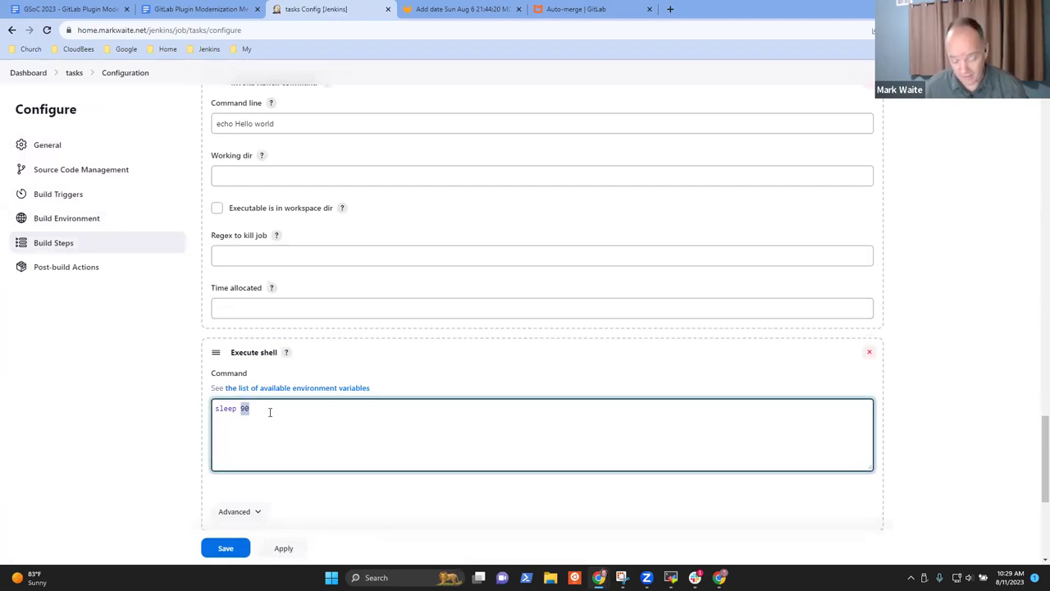
# Expand the advanced settings of both GitLab post-build actions and enable Delete source branch for accepting merge requests on success.
pyautogui.scroll(-4, 271, 414)
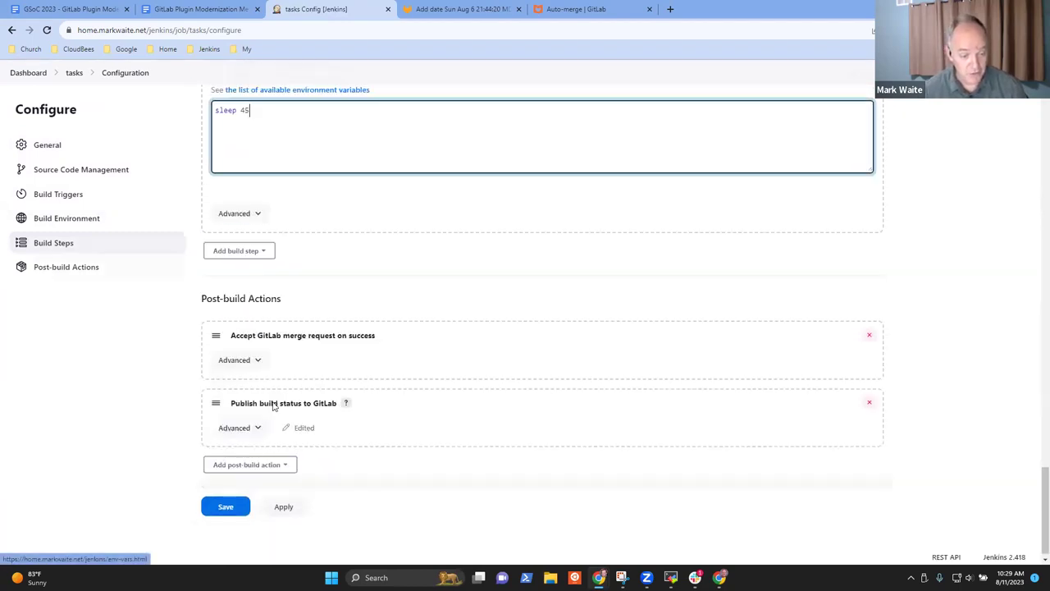
pyautogui.click(259, 418)
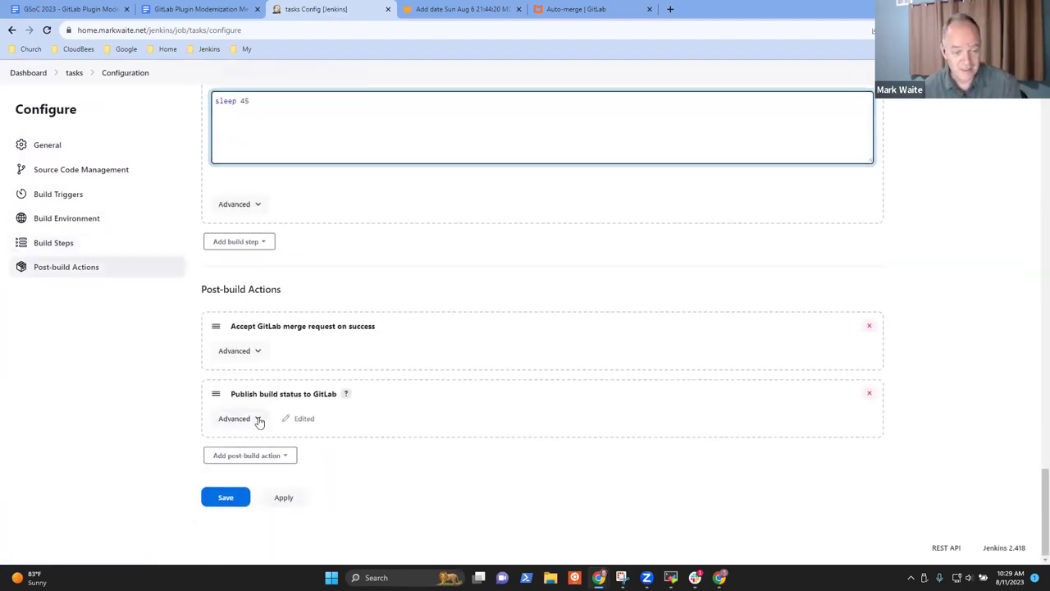
pyautogui.click(256, 353)
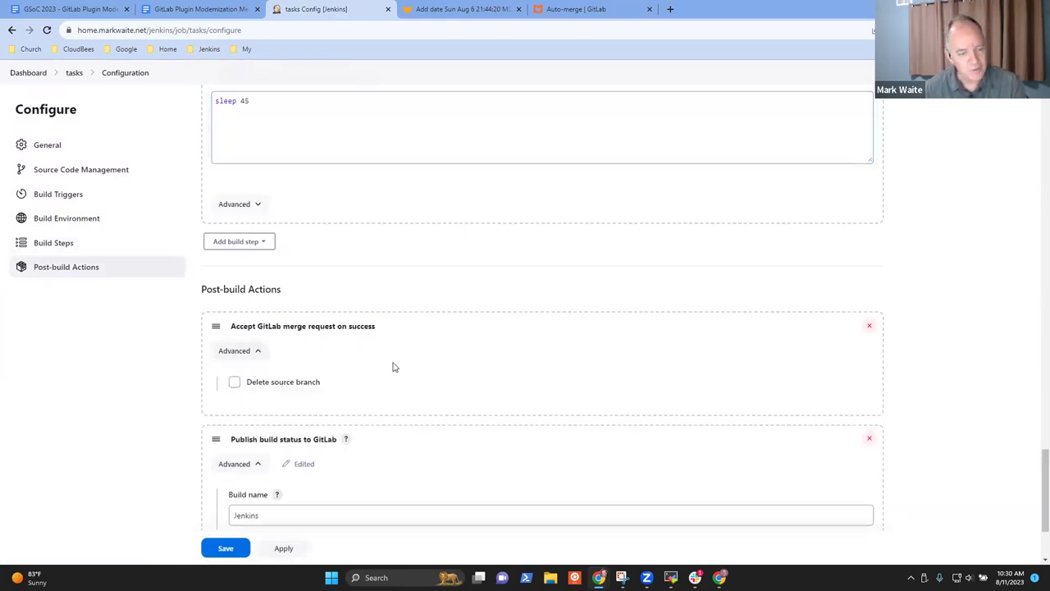
pyautogui.click(235, 382)
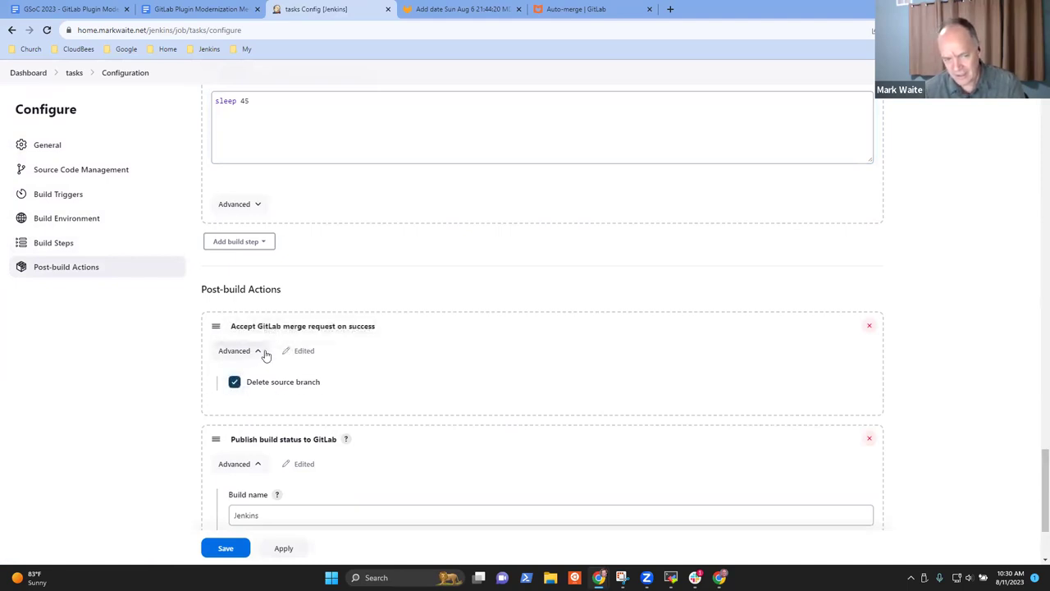
pyautogui.scroll(-3, 375, 375)
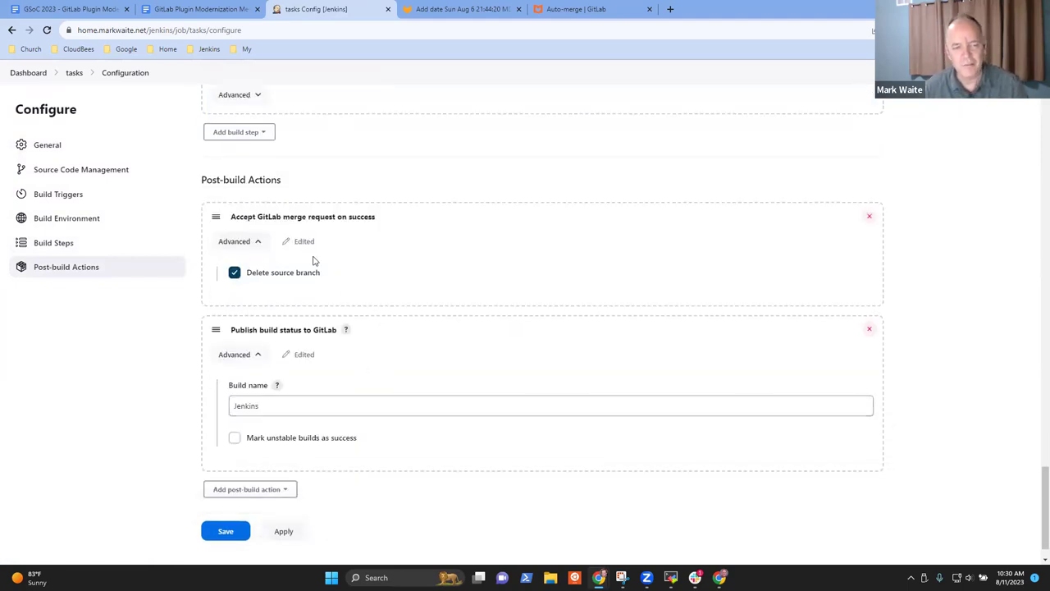
pyautogui.moveTo(325, 278); pyautogui.dragTo(249, 279)
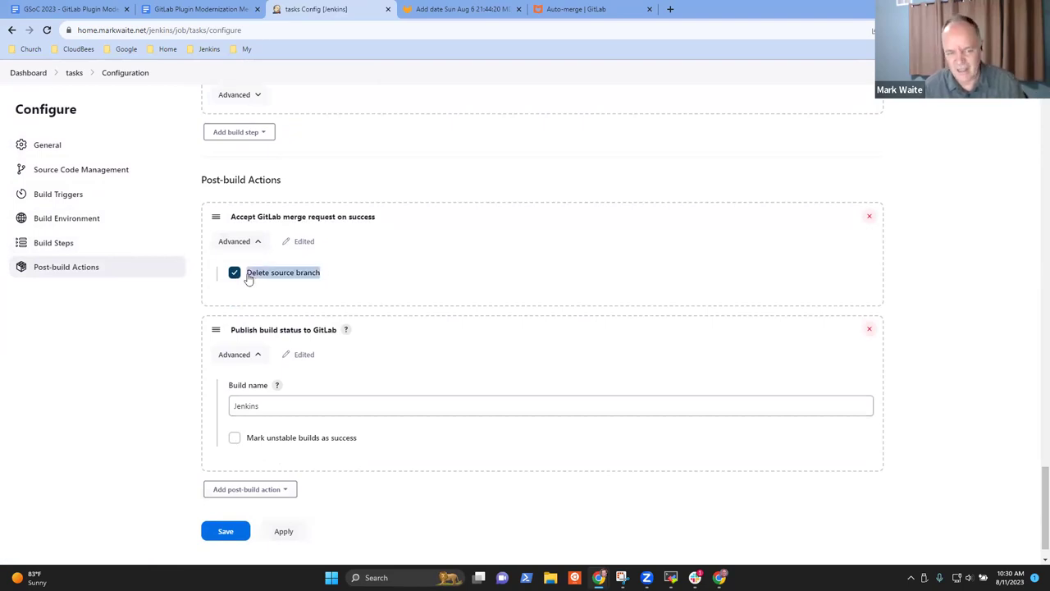
pyautogui.click(422, 284)
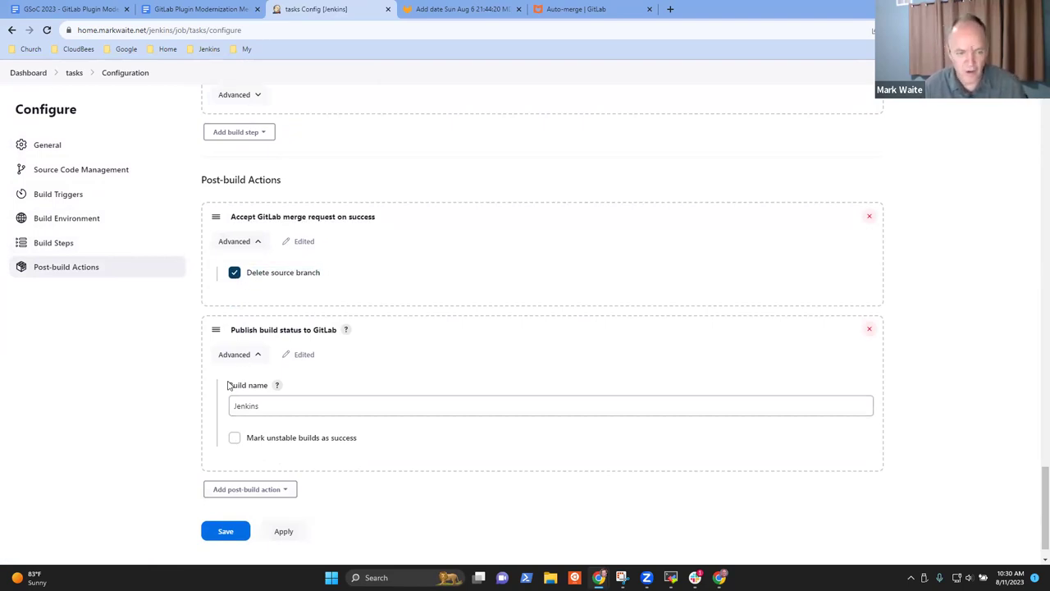
# Set the build name published to GitLab to "jenkins", refresh merge request !12 for comparison, and save the tasks job configuration.
pyautogui.click(258, 406)
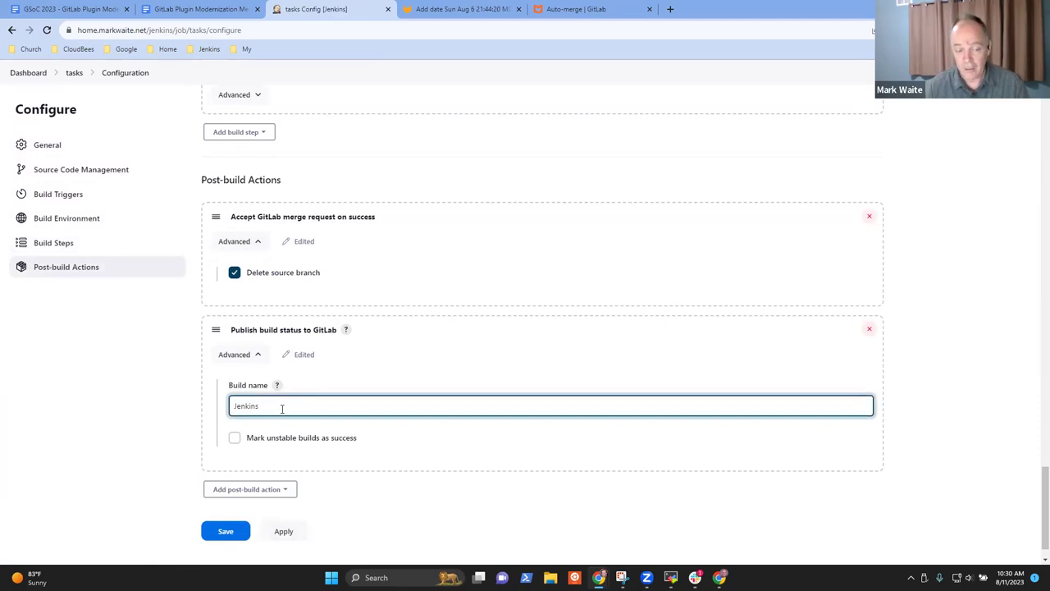
pyautogui.click(472, 9)
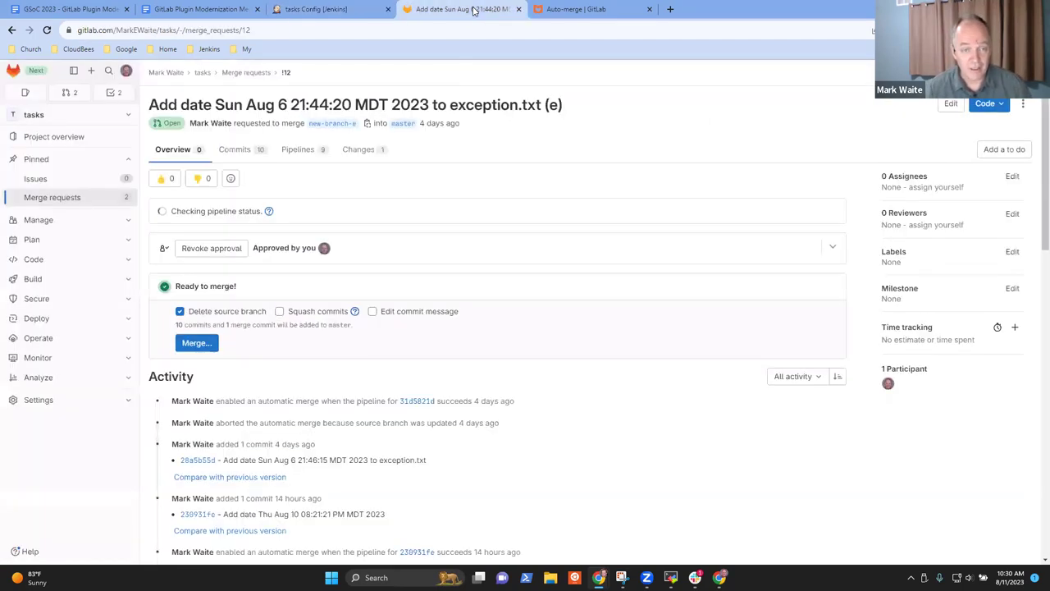
pyautogui.press('F5')
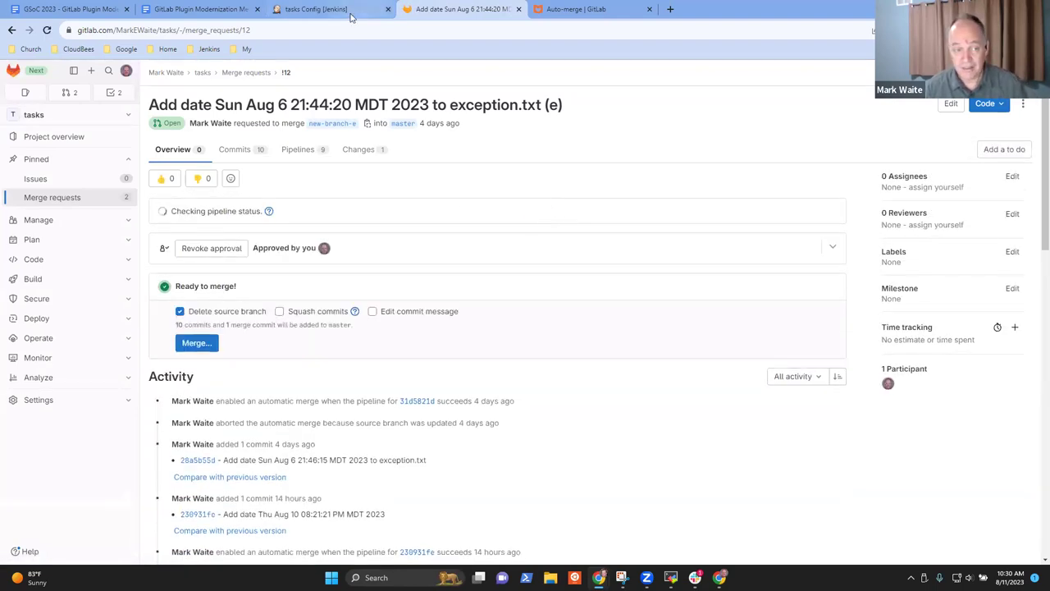
pyautogui.click(379, 10)
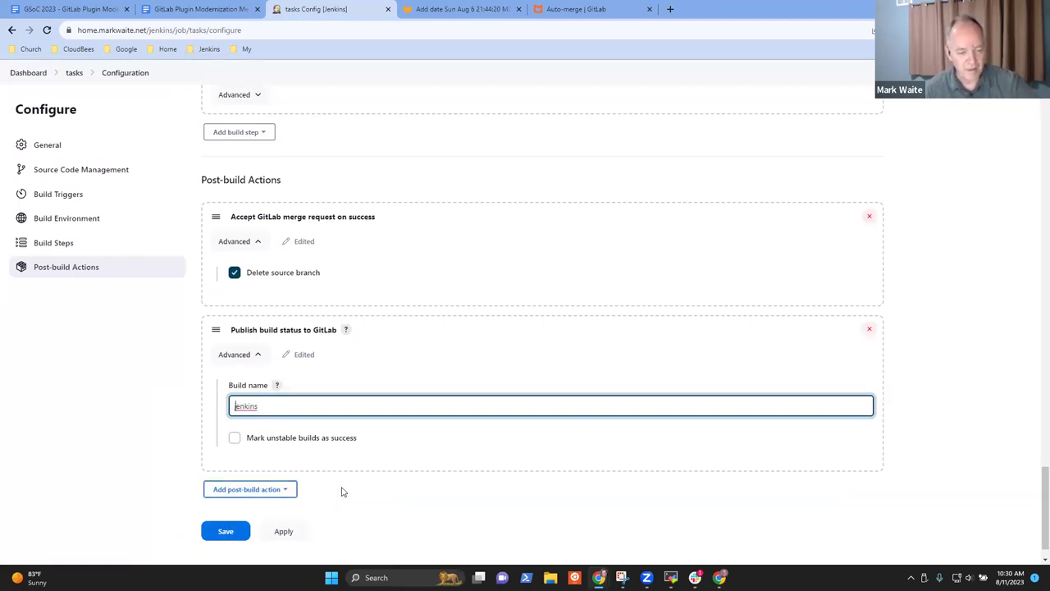
pyautogui.click(226, 531)
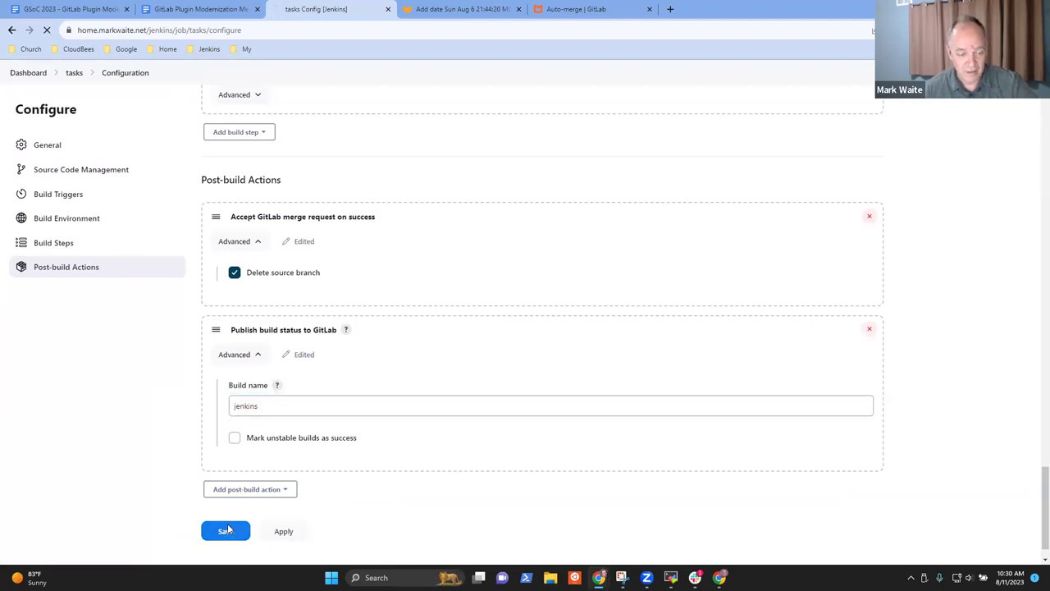
# Open the tasks project's merge request list from GitLab in a new tab and reopen merge request !12 from it.
pyautogui.click(459, 10)
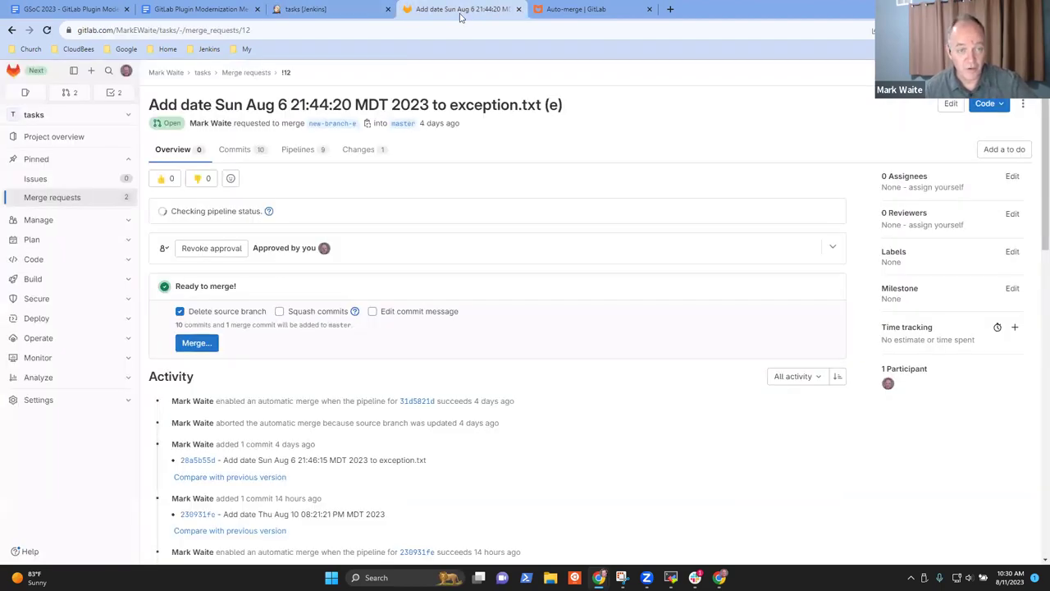
pyautogui.rightClick(250, 72)
pyautogui.click(301, 81)
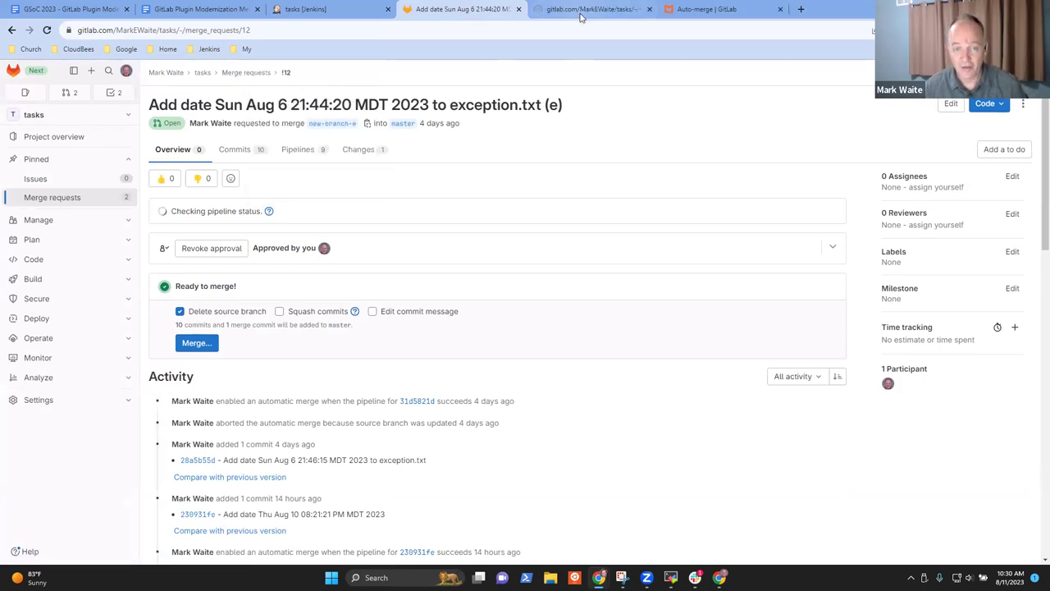
pyautogui.hotkey('ctrl', 'Tab')
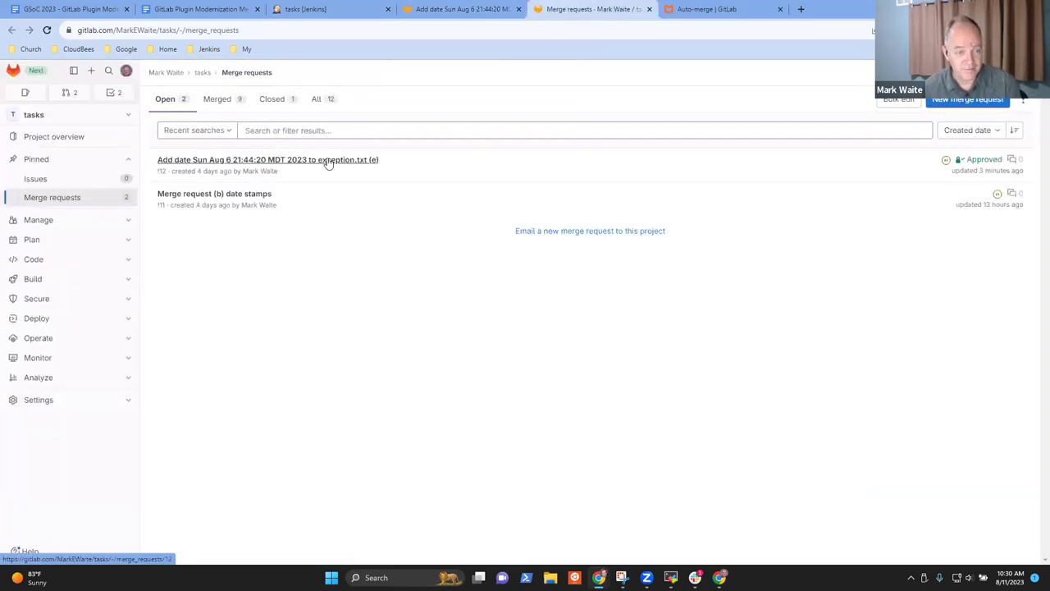
pyautogui.click(328, 162)
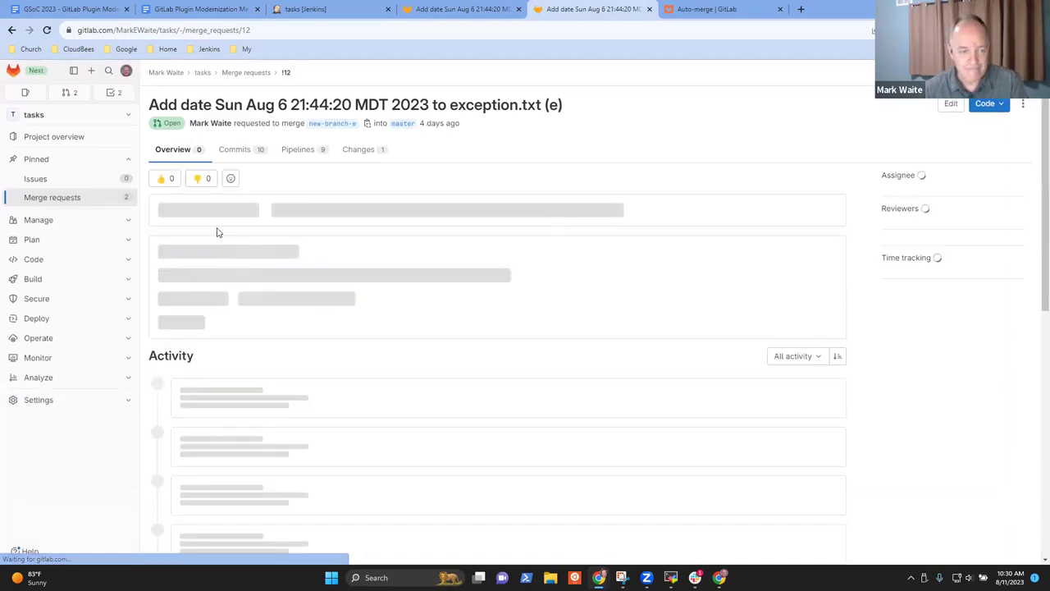
# Open exception.txt from merge request !12's "Delete 3 lines from the stack trace" commit in the single-file editor.
pyautogui.click(238, 149)
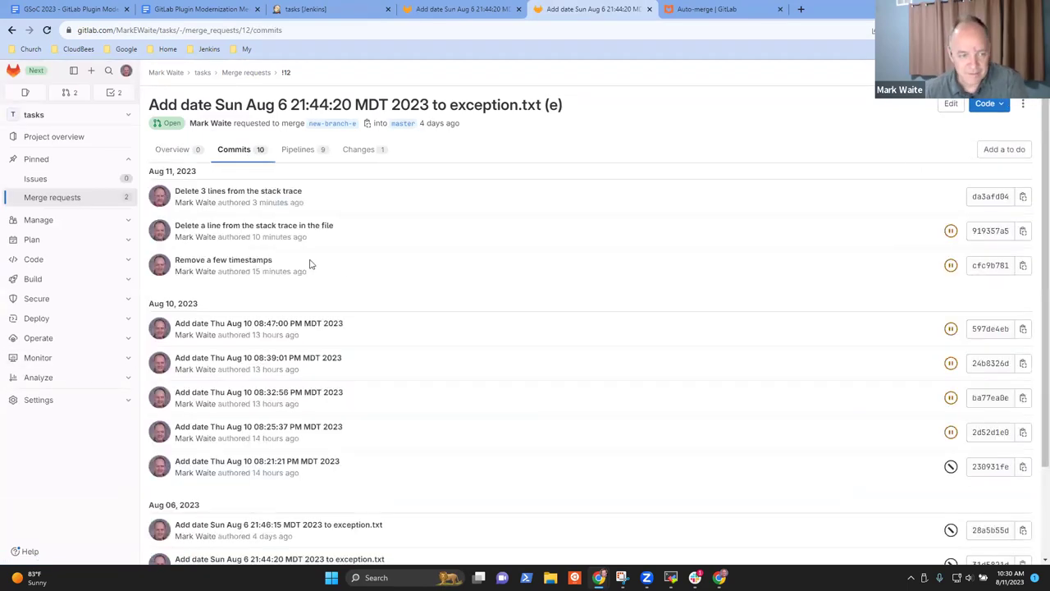
pyautogui.click(249, 191)
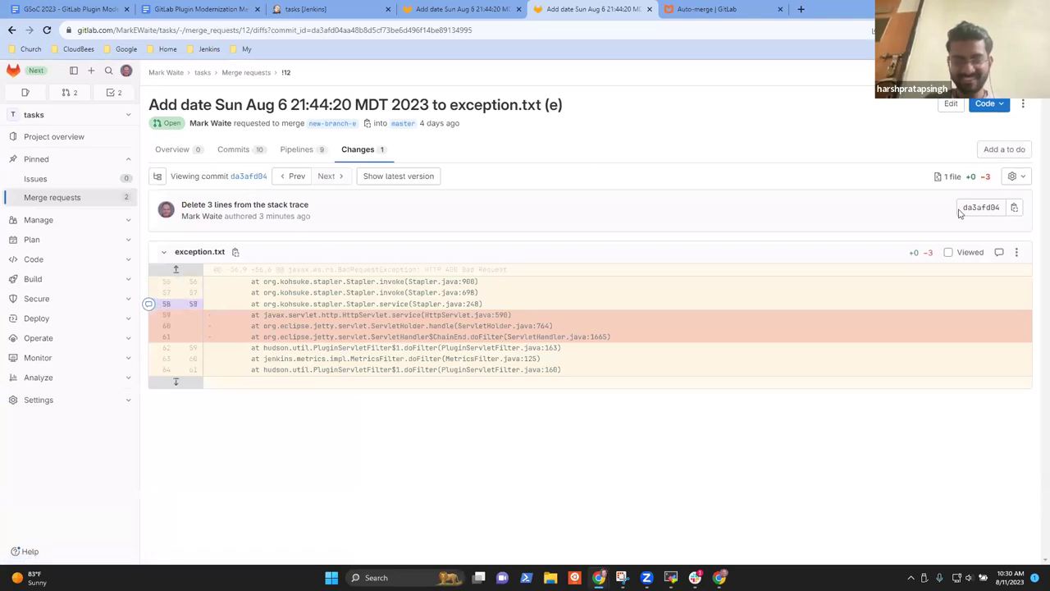
pyautogui.click(1017, 256)
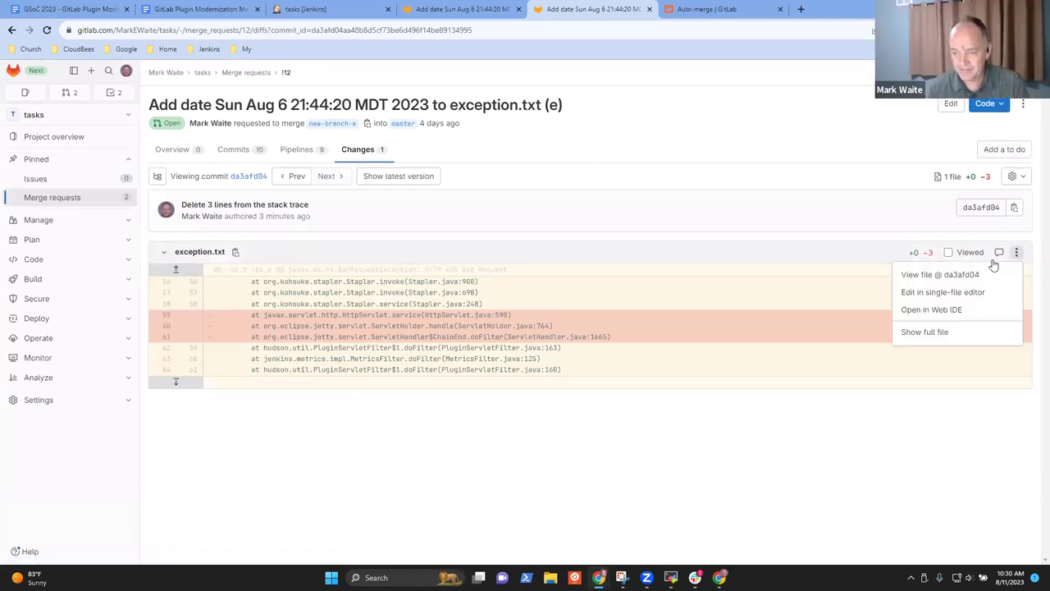
pyautogui.click(930, 302)
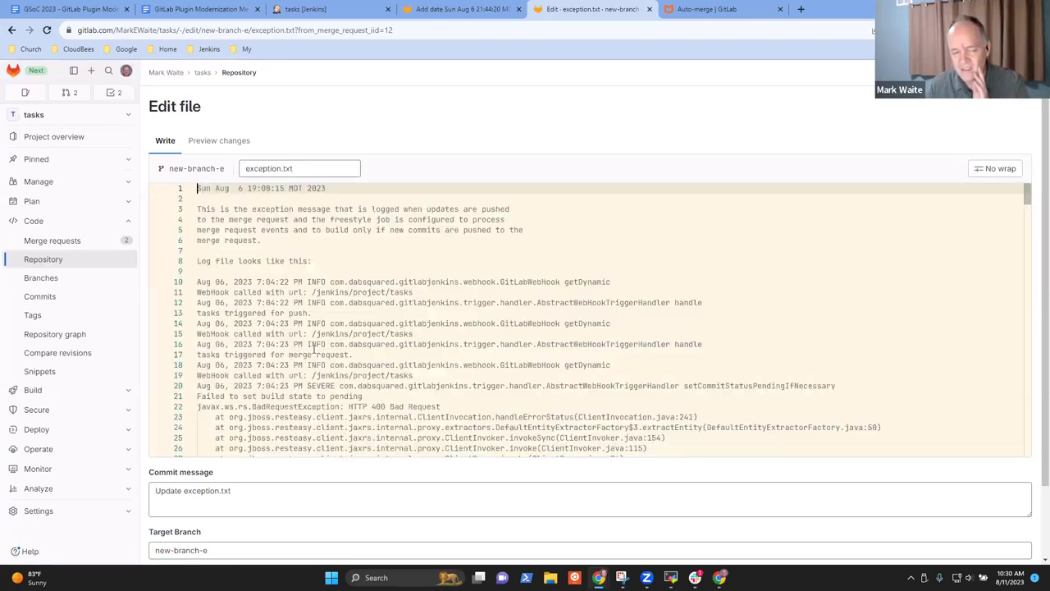
# Delete lines 94 to 100 of the stack trace in exception.txt, starting with the HudsonFilter line.
pyautogui.scroll(-3, 368, 318)
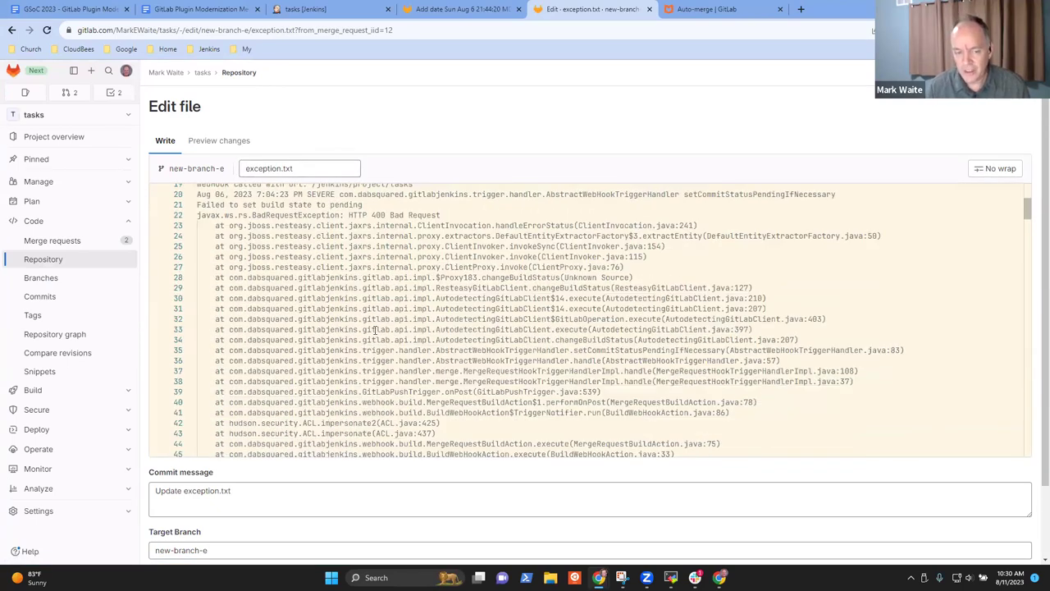
pyautogui.scroll(-4, 402, 339)
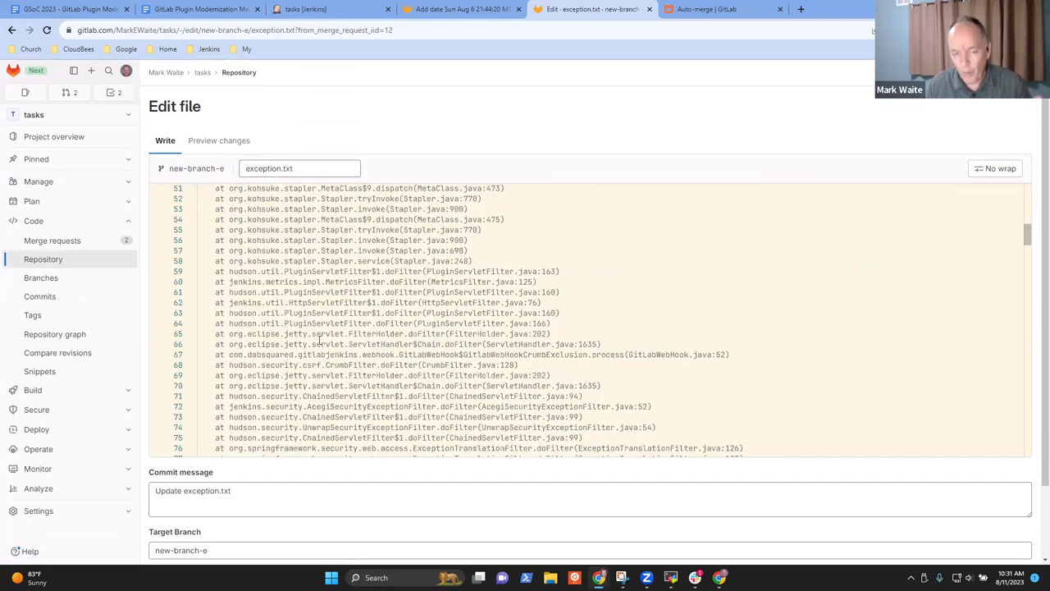
pyautogui.scroll(-1, 345, 337)
pyautogui.scroll(-2, 392, 349)
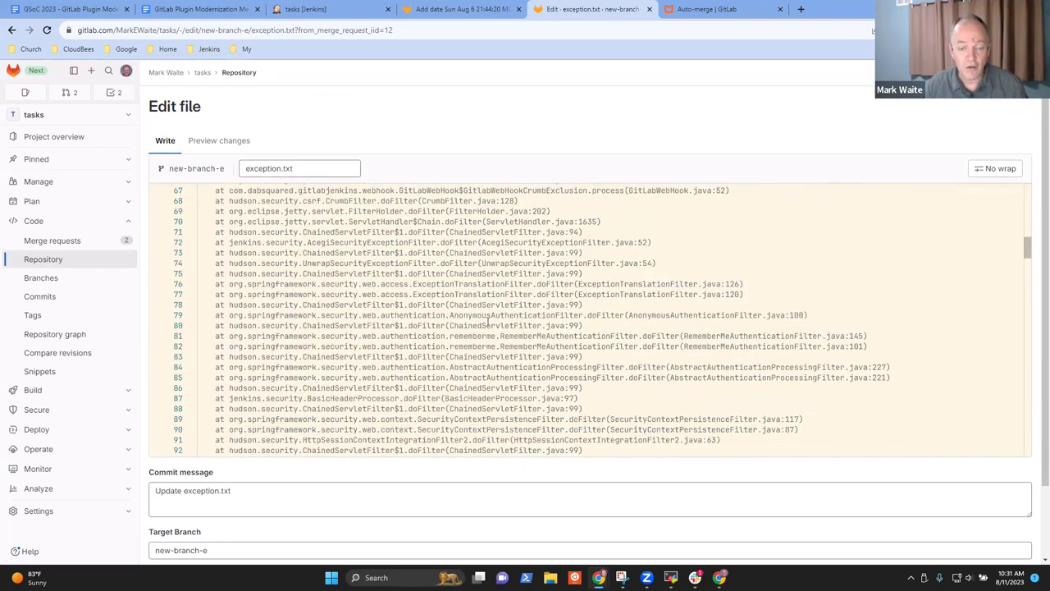
pyautogui.scroll(-1, 549, 315)
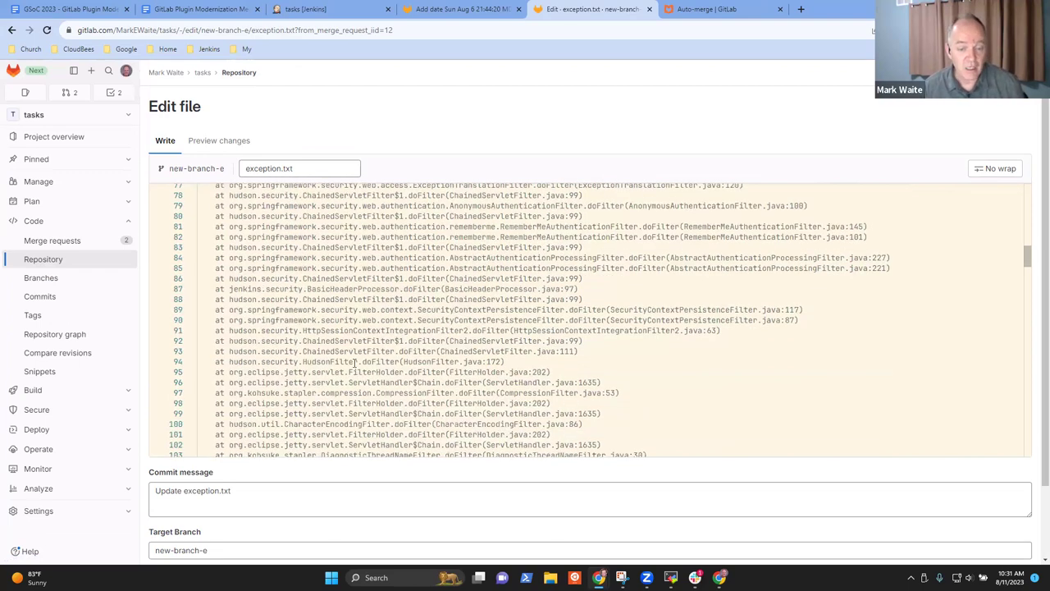
pyautogui.click(505, 361)
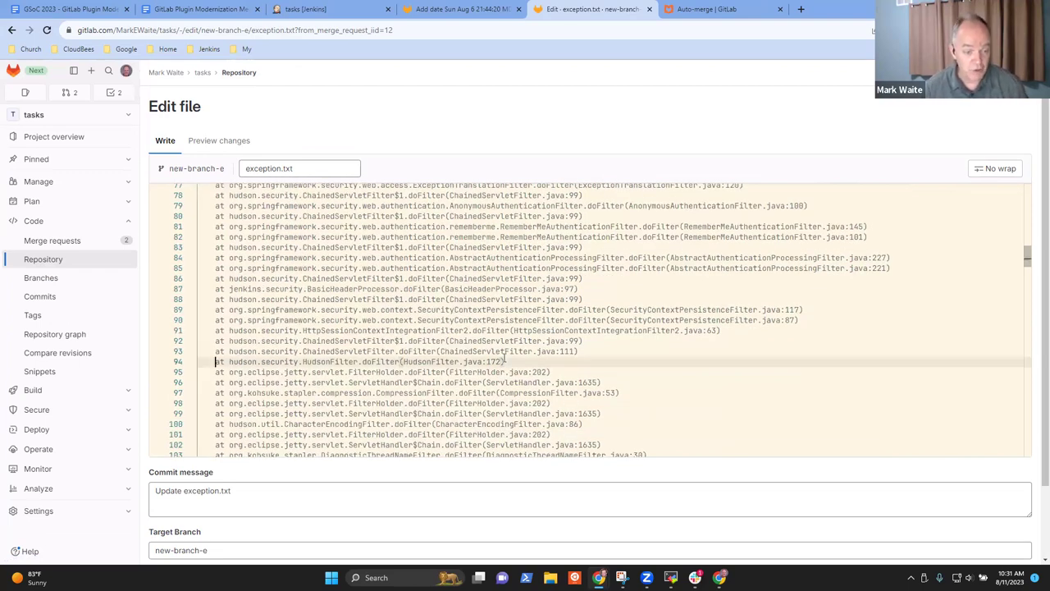
pyautogui.hotkey('shift', 'Down')
pyautogui.hotkey('shift', 'Down')
pyautogui.hotkey('shift', 'Down')
pyautogui.hotkey('shift', 'Down')
pyautogui.hotkey('shift', 'Down')
pyautogui.hotkey('shift', 'Down')
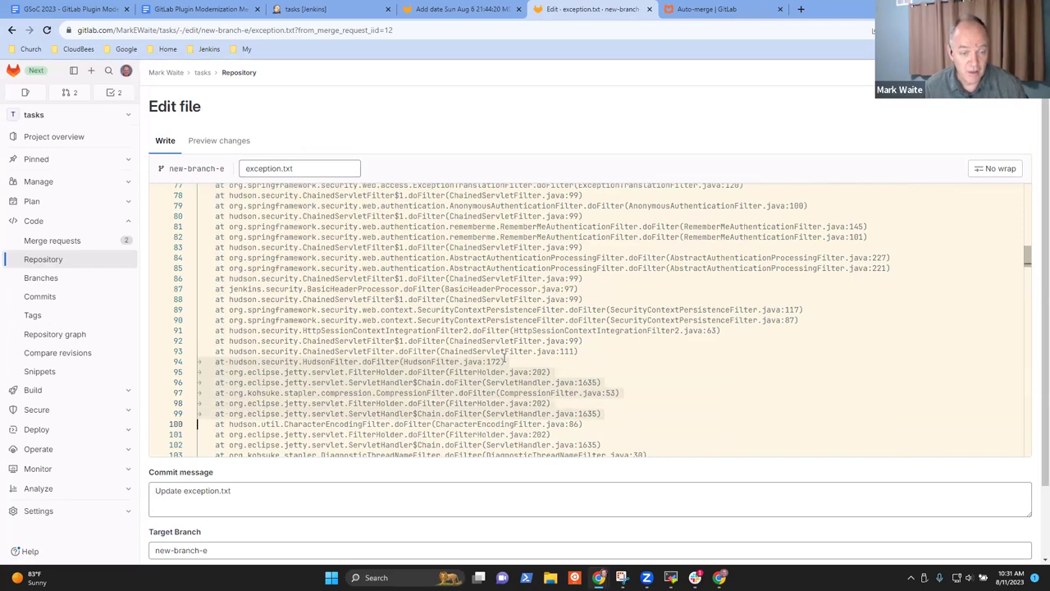
pyautogui.hotkey('shift', 'Down')
pyautogui.press('BackSpace')
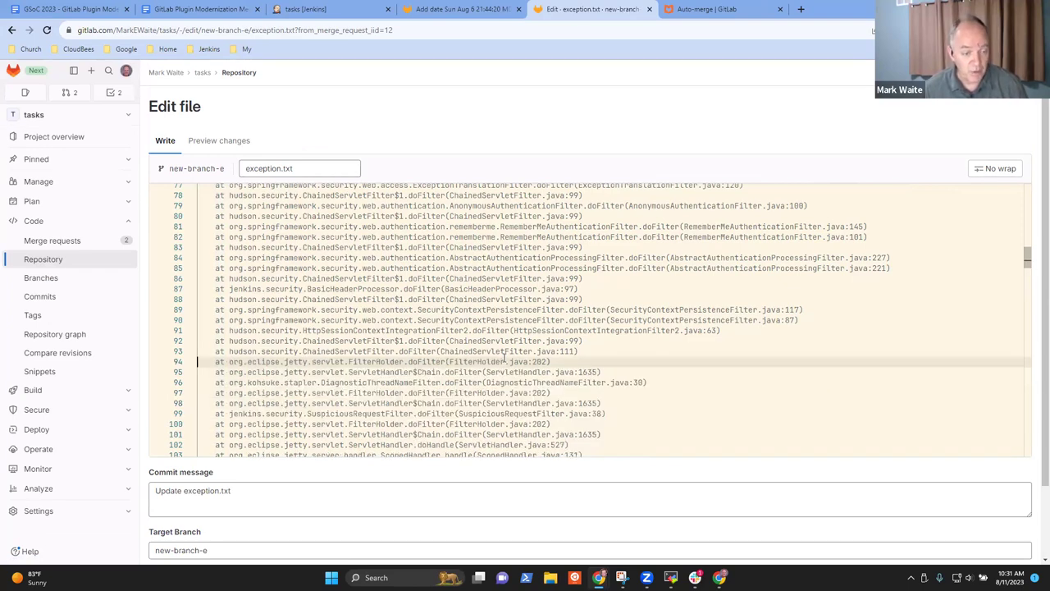
# Set the commit message to "Remove even more lines (roughly 6 lines)" and commit the changes to new-branch-e.
pyautogui.moveTo(262, 489); pyautogui.dragTo(2, 493)
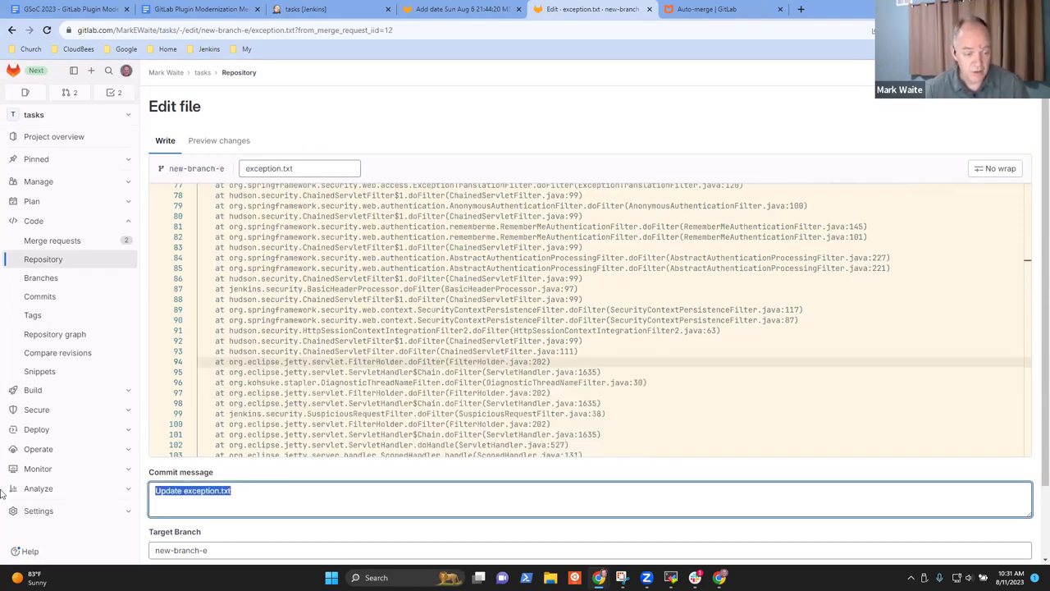
pyautogui.write('Remvoe')
pyautogui.hotkey('ctrl', 'z')
pyautogui.write('Remvoe')
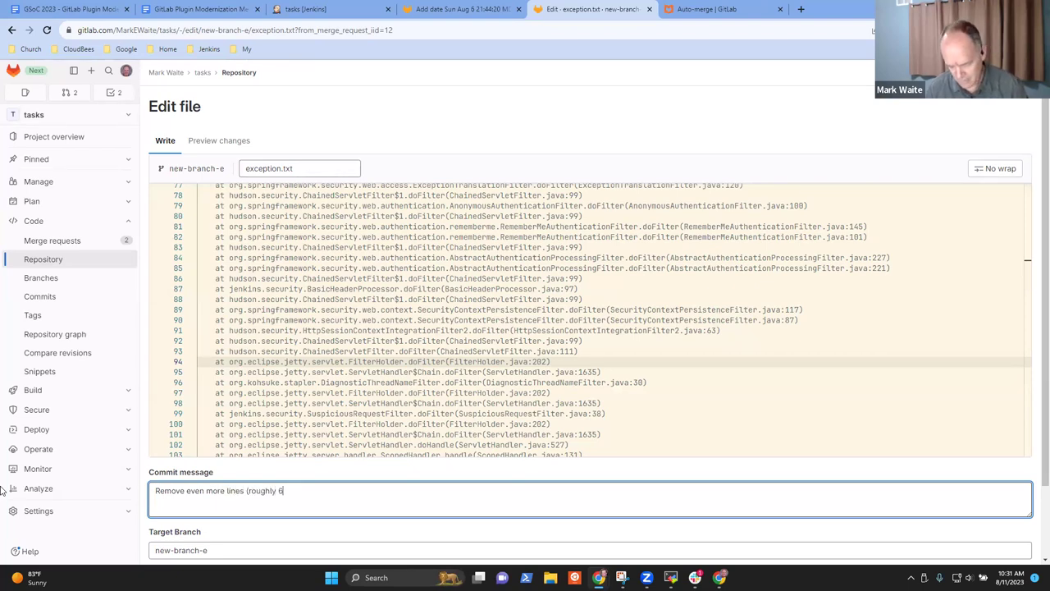
pyautogui.scroll(-1, 16, 485)
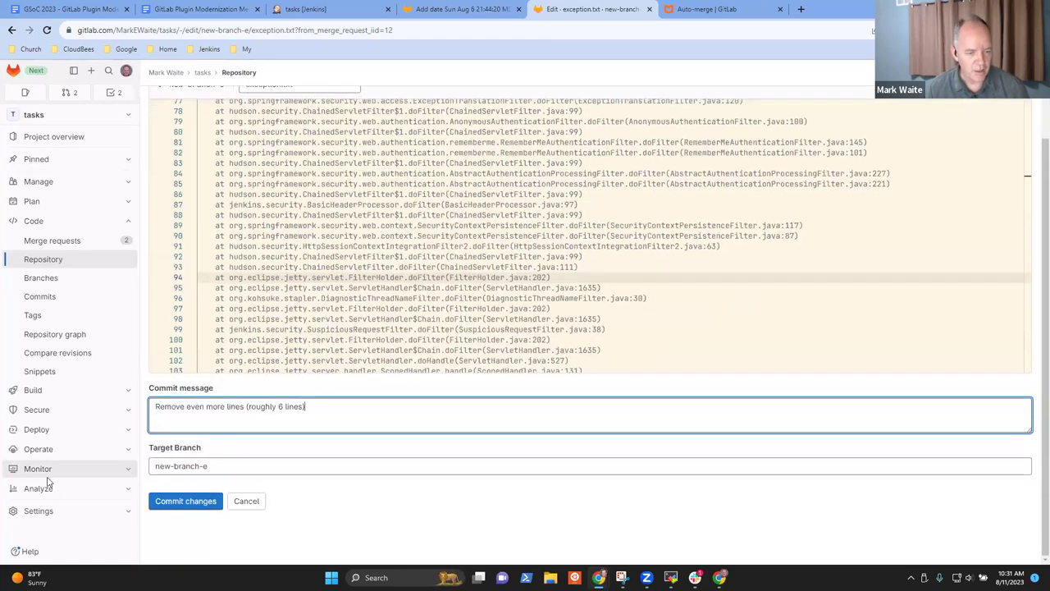
pyautogui.click(173, 502)
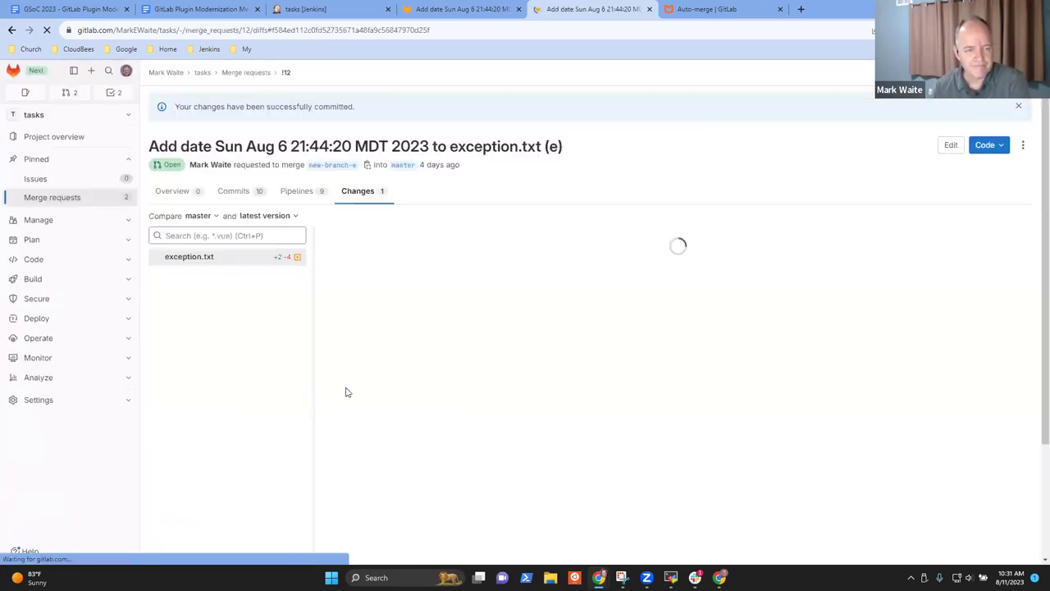
# Reopen merge request !12 from the merge request list, compare its pipeline status with the other open copy, and refresh it.
pyautogui.click(74, 197)
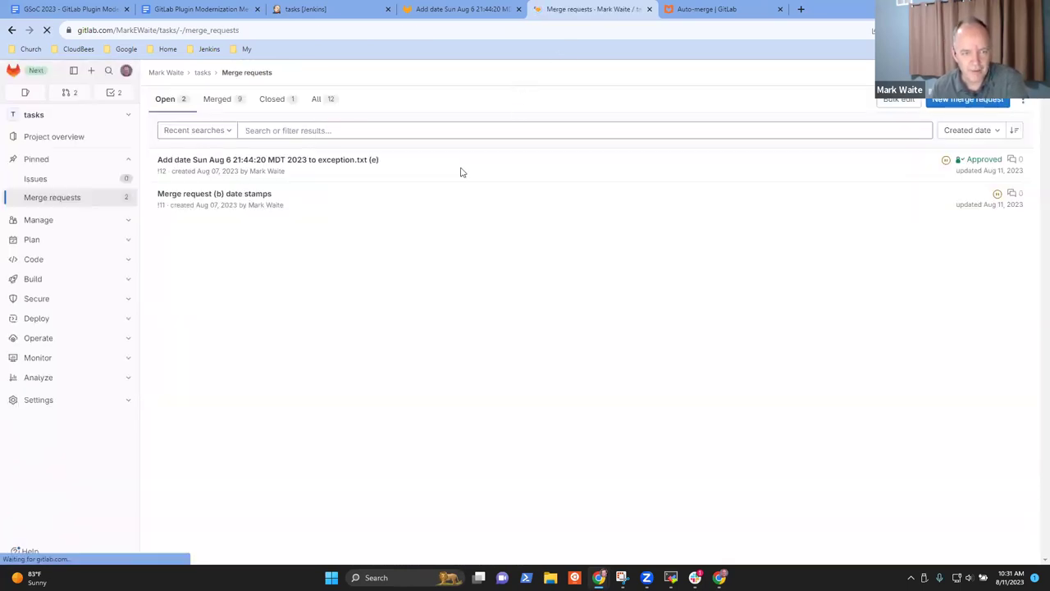
pyautogui.click(321, 164)
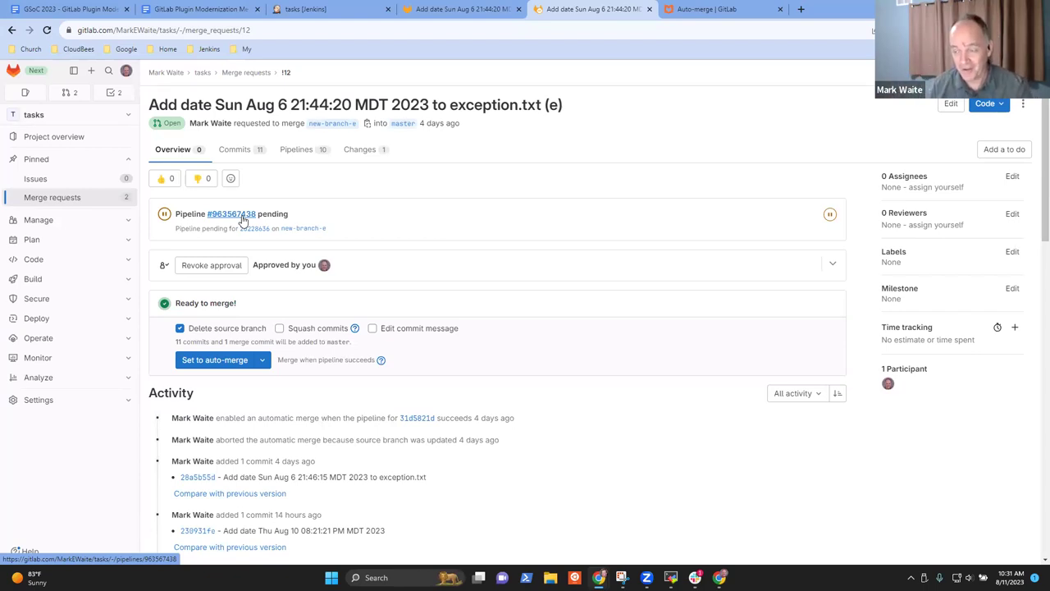
pyautogui.hotkey('ctrl', 'shift', 'Tab')
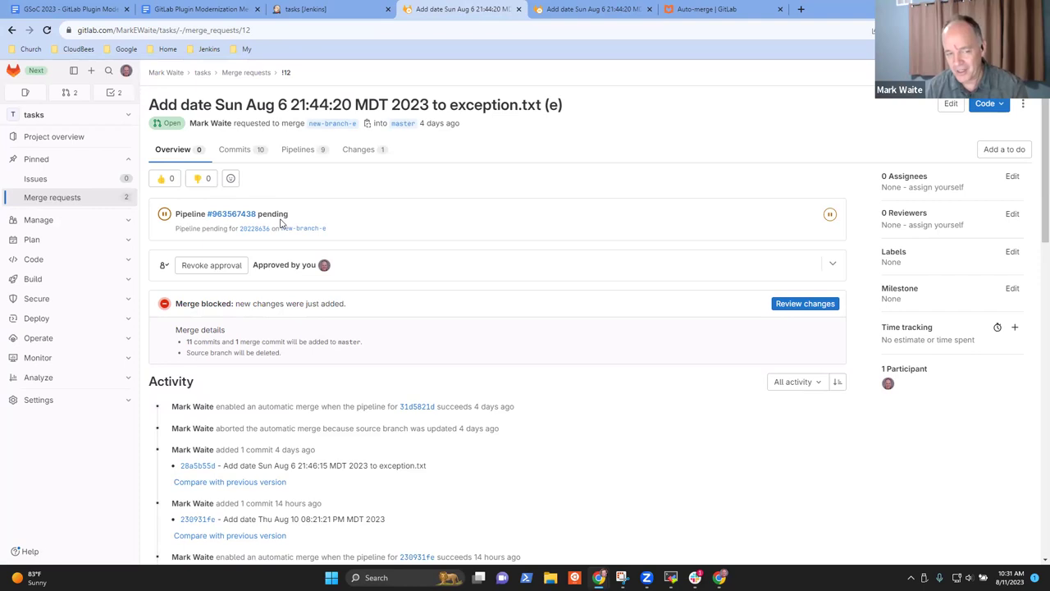
pyautogui.moveTo(297, 214); pyautogui.dragTo(164, 214)
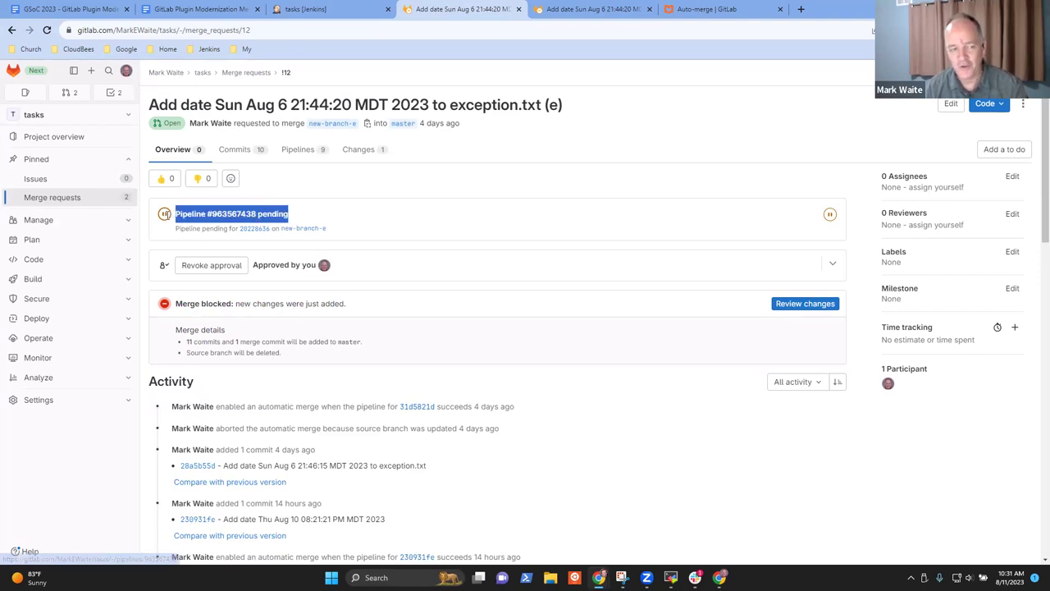
pyautogui.hotkey('ctrl', 'Tab')
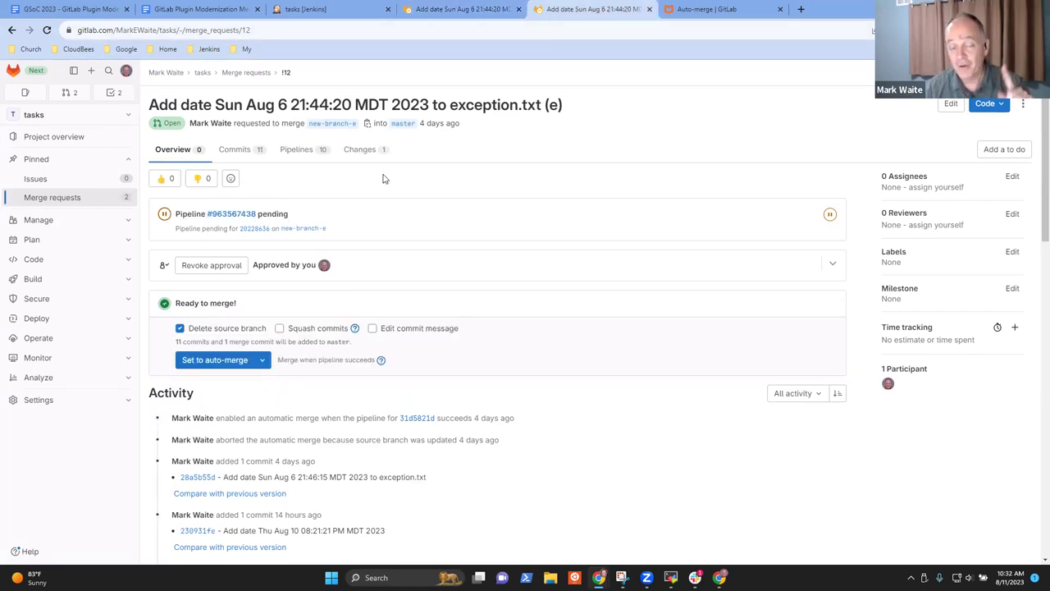
pyautogui.press('F5')
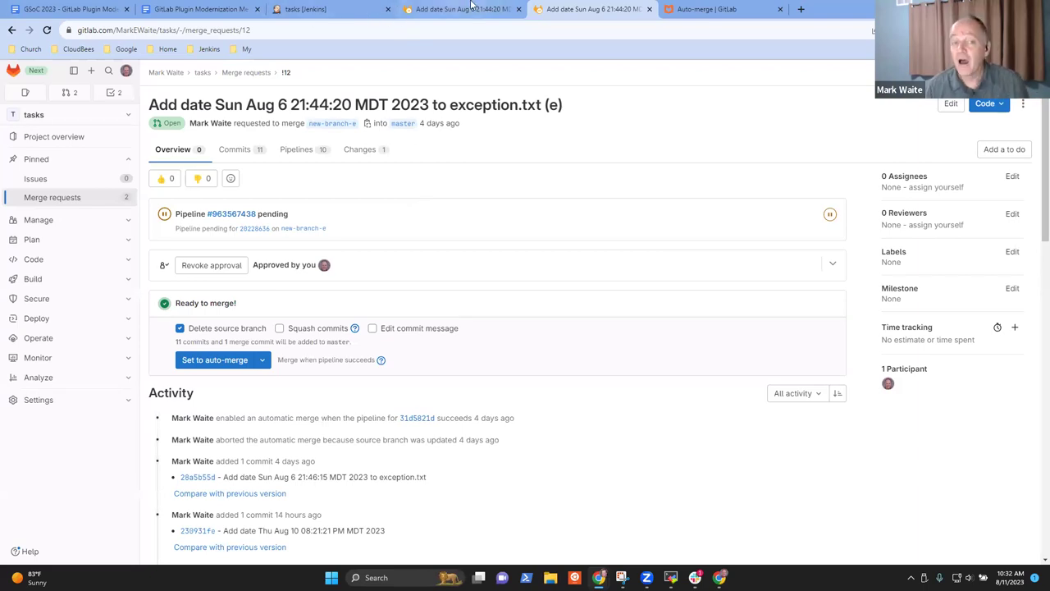
# Refresh the Jenkins tasks job, inspect the changes of build #154 including its commit message, and return to the build page.
pyautogui.click(435, 10)
pyautogui.click(325, 10)
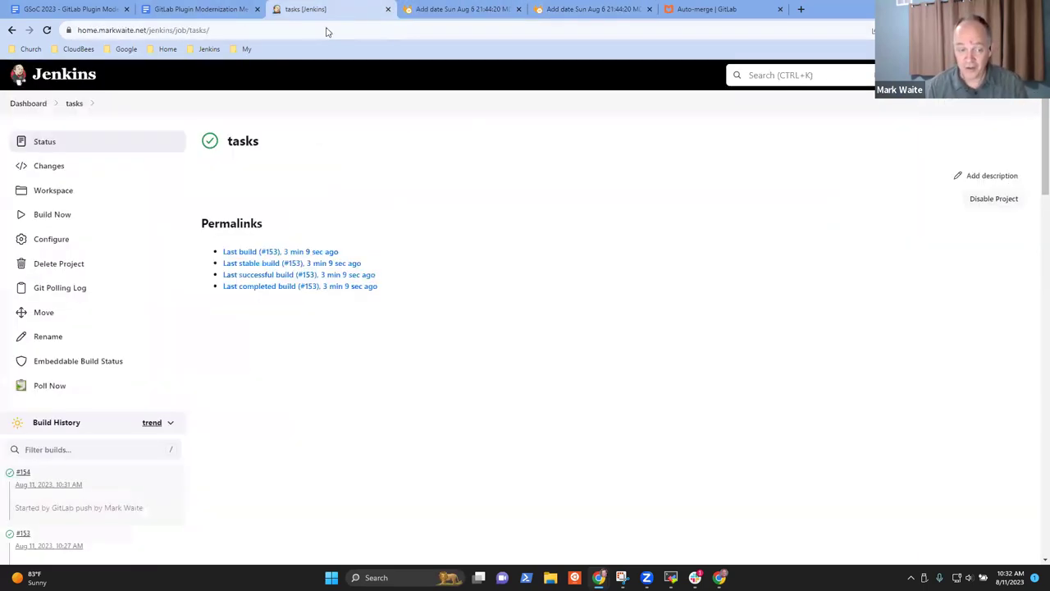
pyautogui.press('F5')
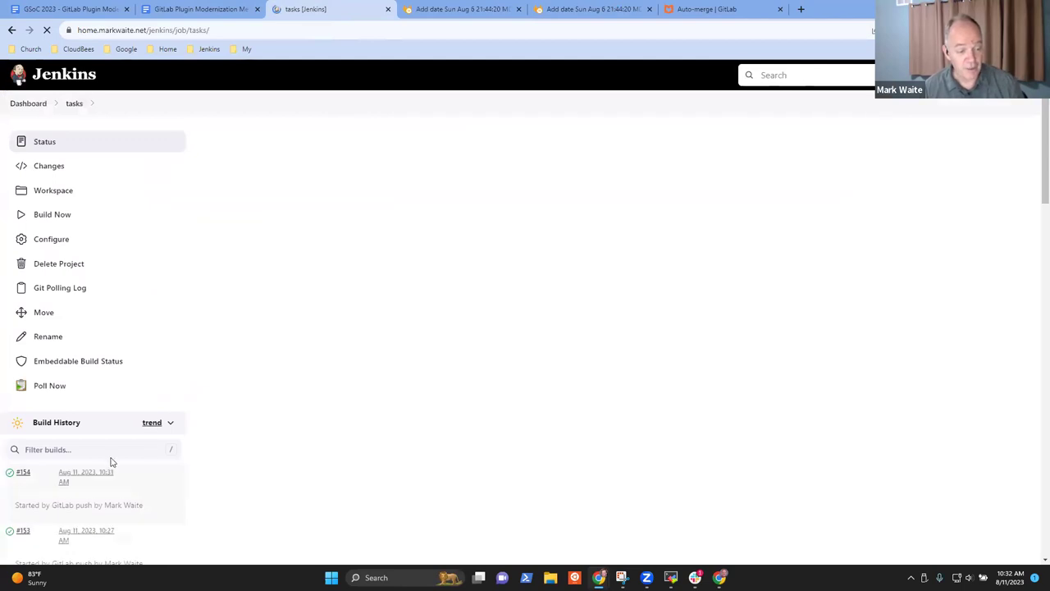
pyautogui.click(22, 475)
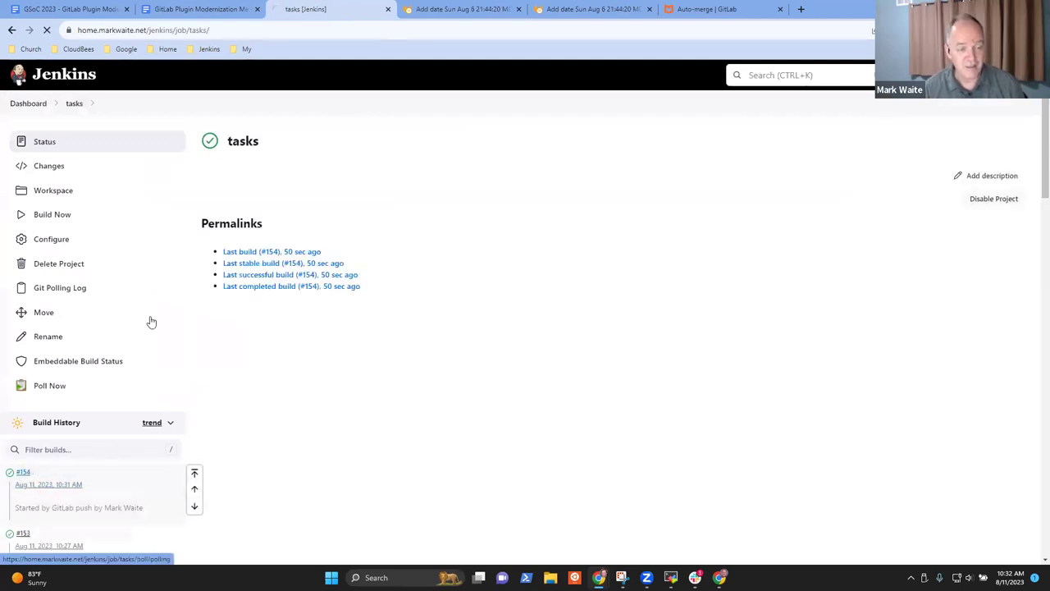
pyautogui.click(71, 170)
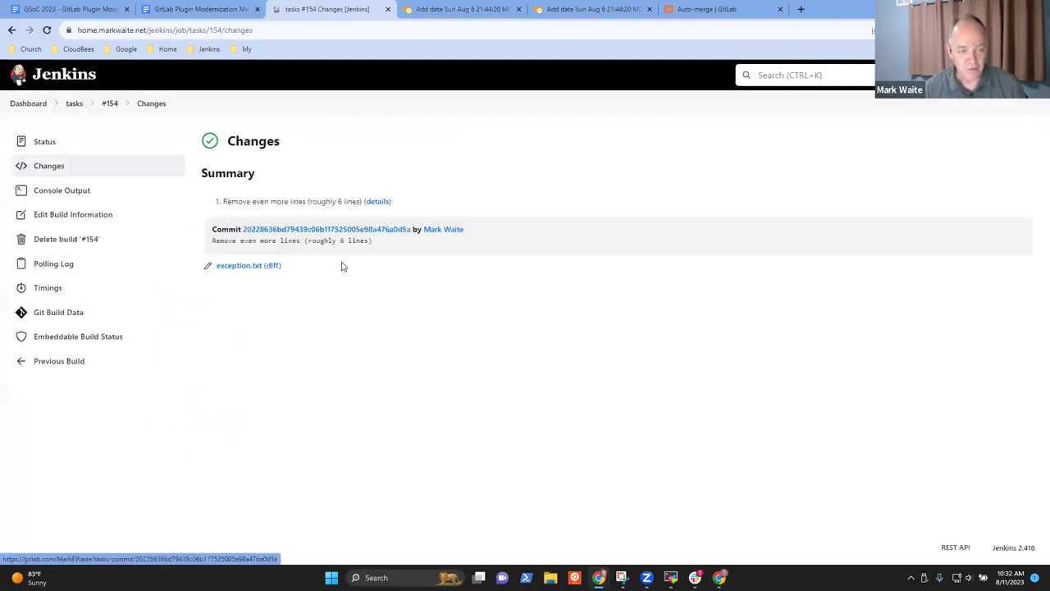
pyautogui.moveTo(224, 238); pyautogui.dragTo(385, 249)
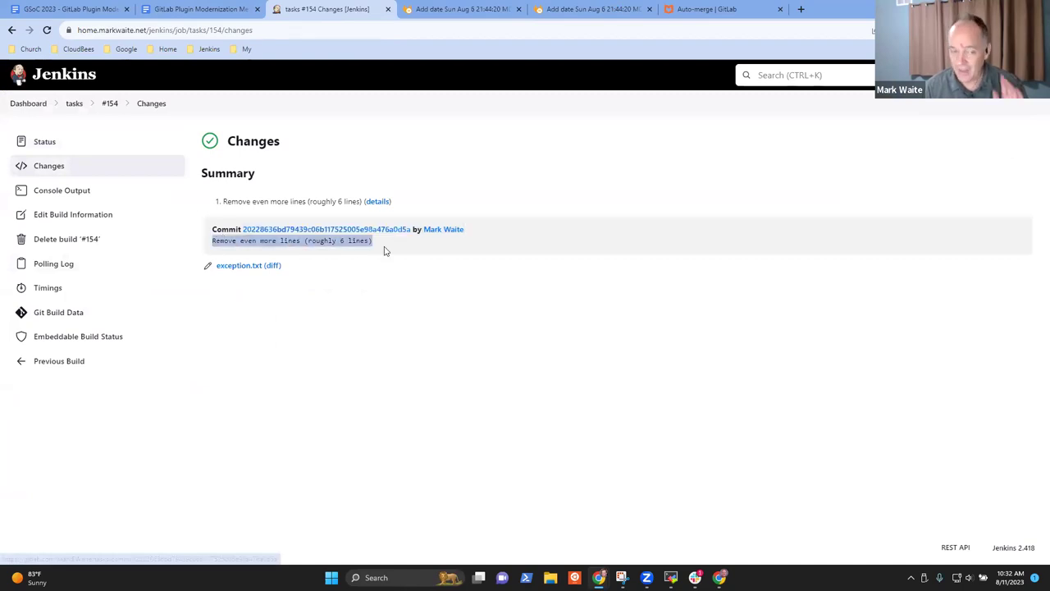
pyautogui.click(110, 103)
# Compare both open copies of merge request !12 in GitLab and open the details of its latest pipeline.
pyautogui.click(448, 8)
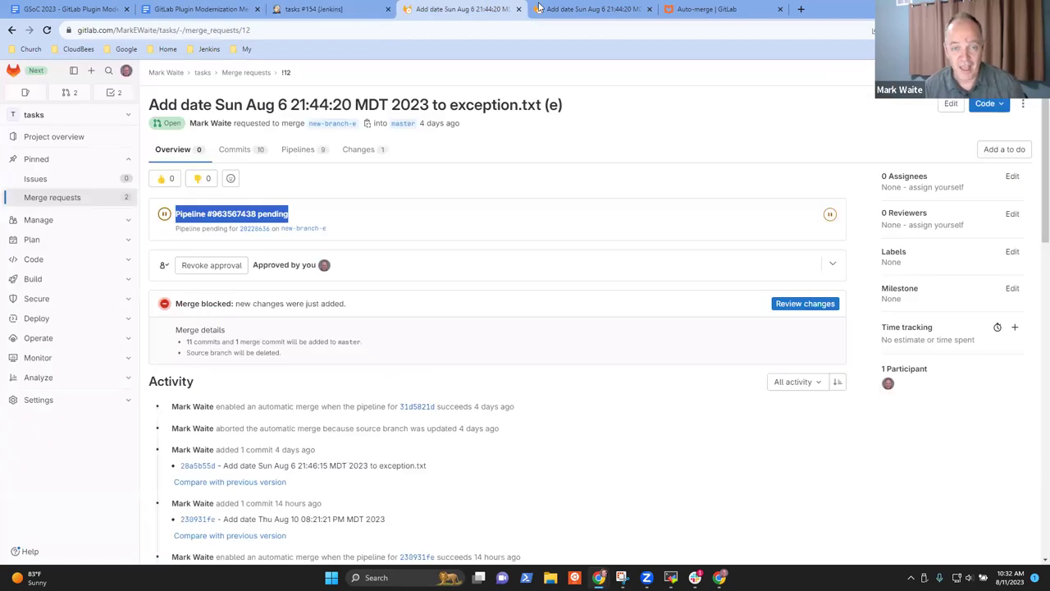
pyautogui.click(584, 12)
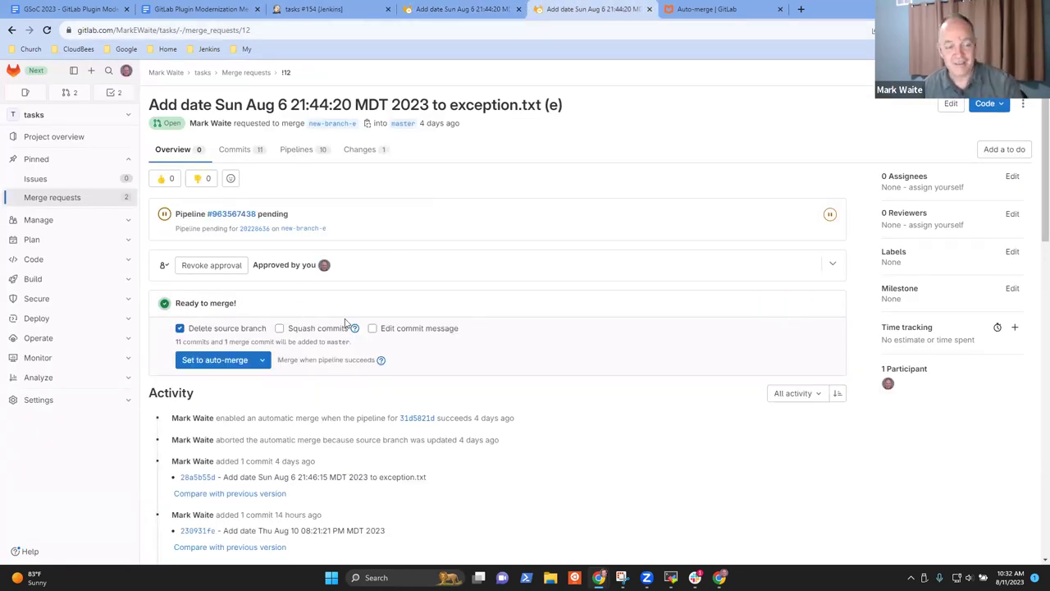
pyautogui.click(227, 216)
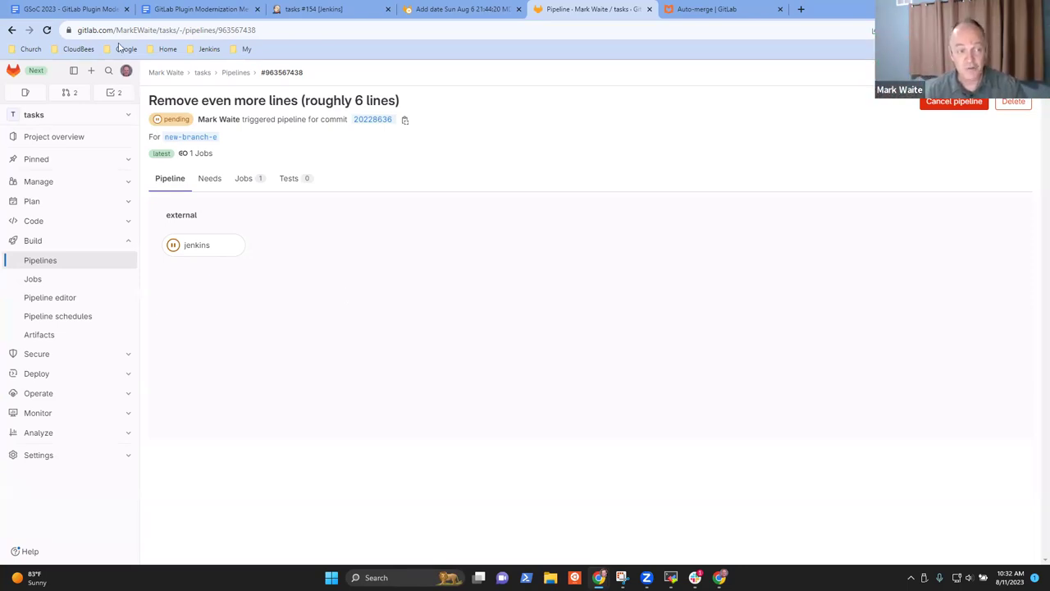
# Switch to the Google Docs meeting notes and place the cursor at the end of the "CI job success was not notified to gitlab.com" bullet.
pyautogui.click(95, 6)
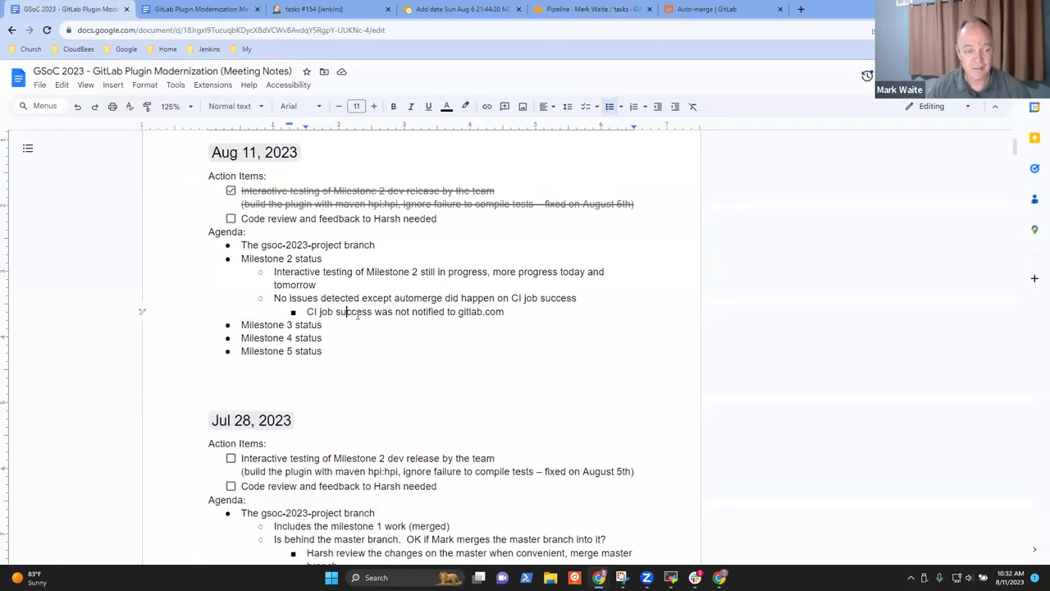
pyautogui.press('Up')
pyautogui.press('Down')
pyautogui.press('Down')
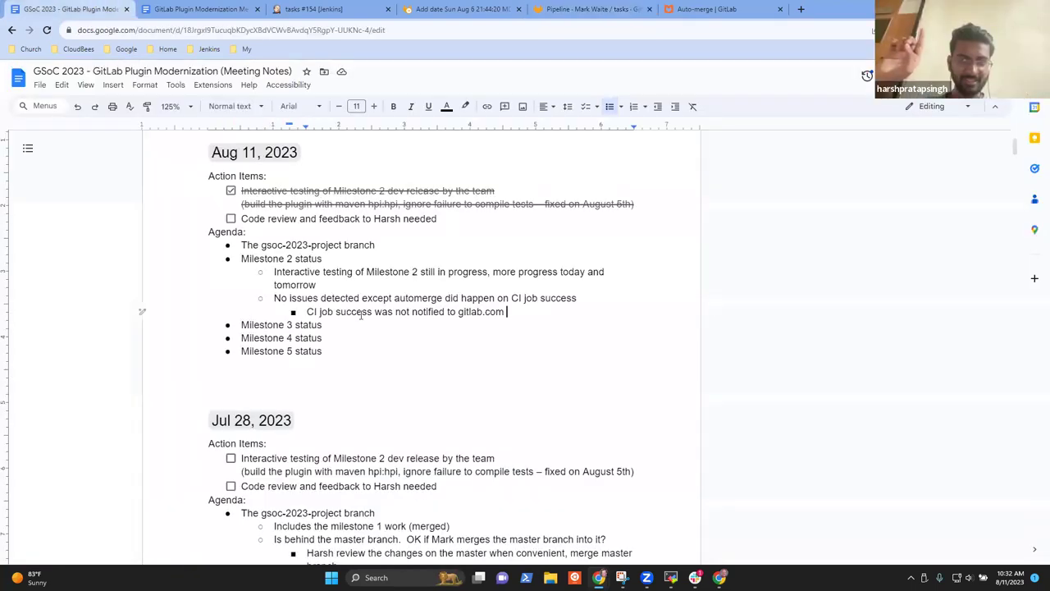
# Return to GitLab, recheck the pipeline and merge request !12 pages, and reopen !12 through the project's merge requests.
pyautogui.click(586, 10)
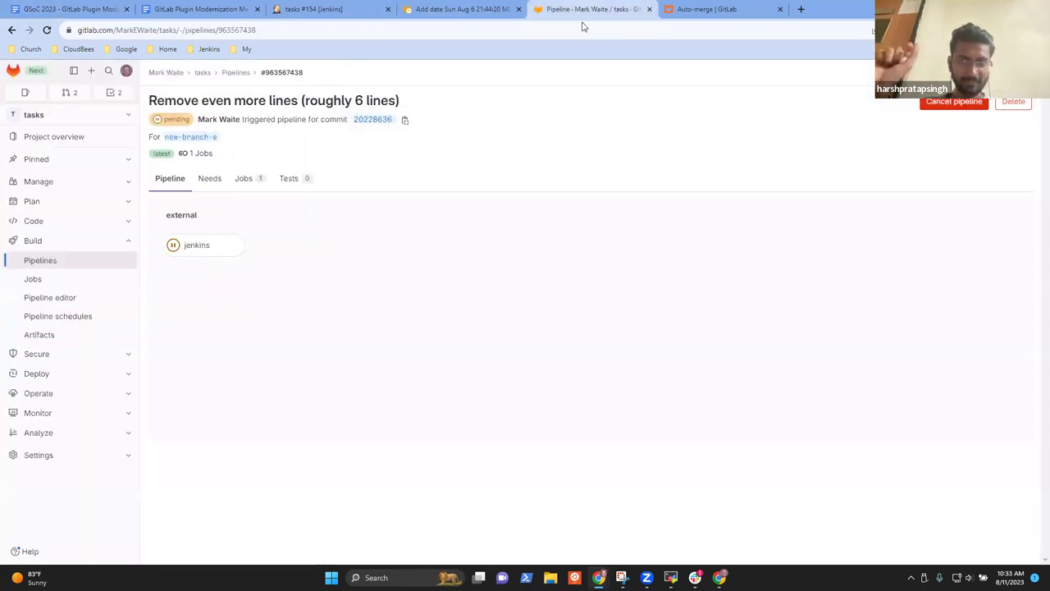
pyautogui.click(464, 9)
pyautogui.click(324, 212)
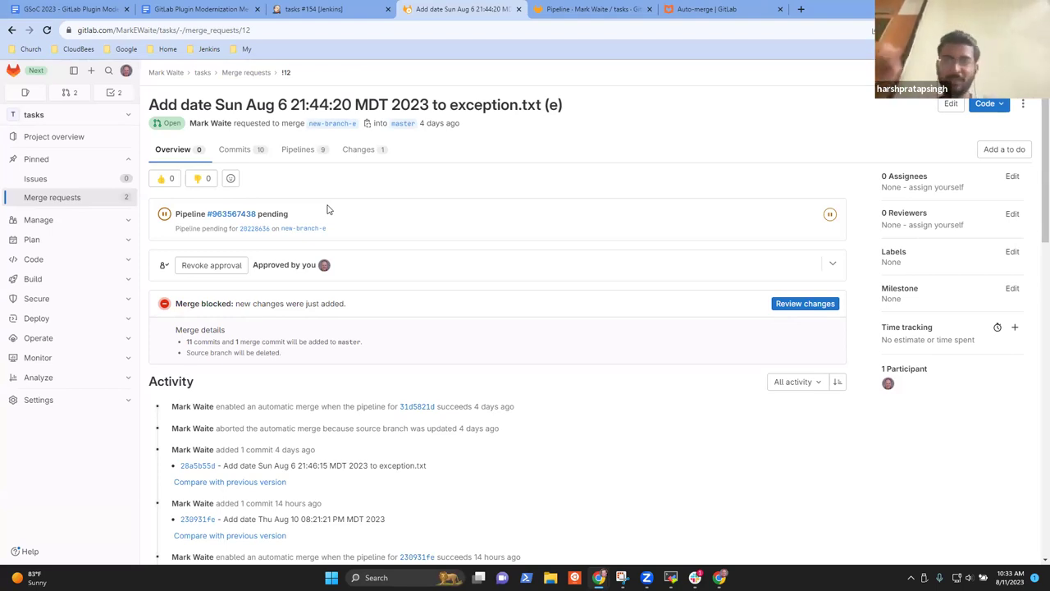
pyautogui.hotkey('ctrl', 'Tab')
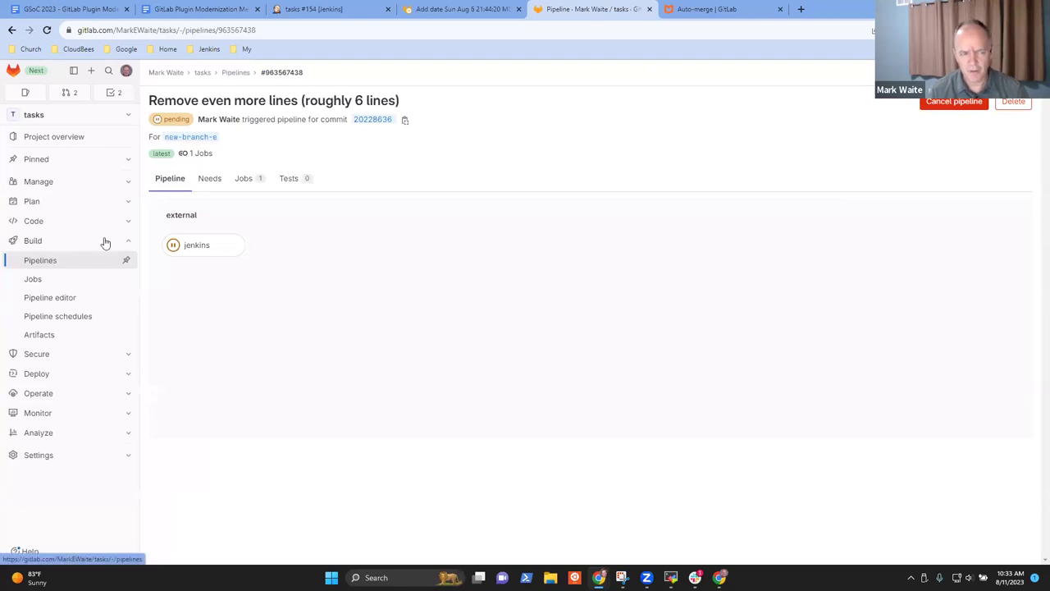
pyautogui.click(37, 222)
pyautogui.click(72, 240)
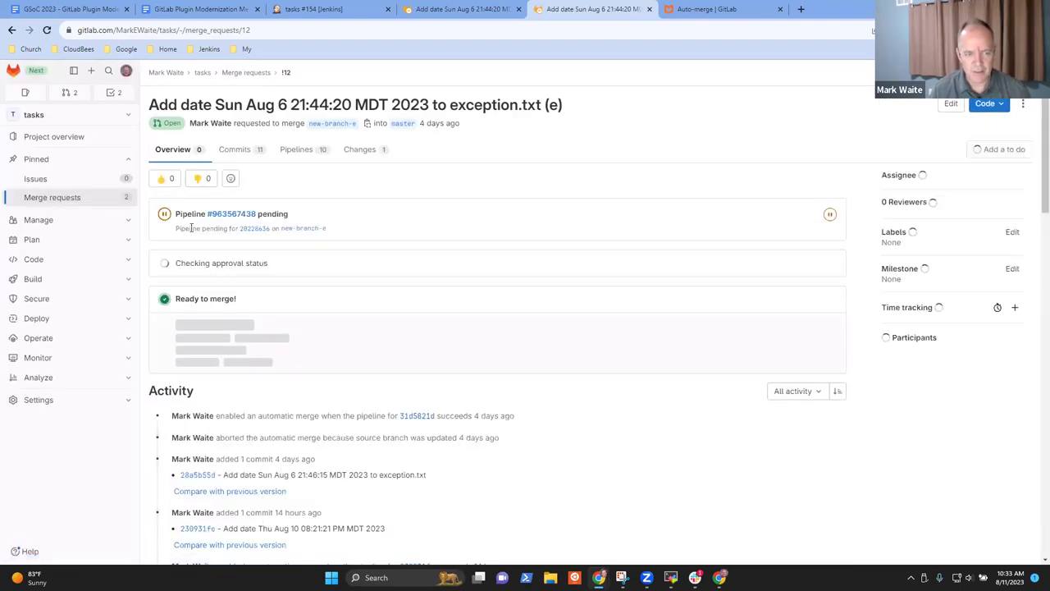
# Check the pending pipeline of merge request !12 and set the merge request to auto-merge.
pyautogui.moveTo(304, 215); pyautogui.dragTo(174, 215)
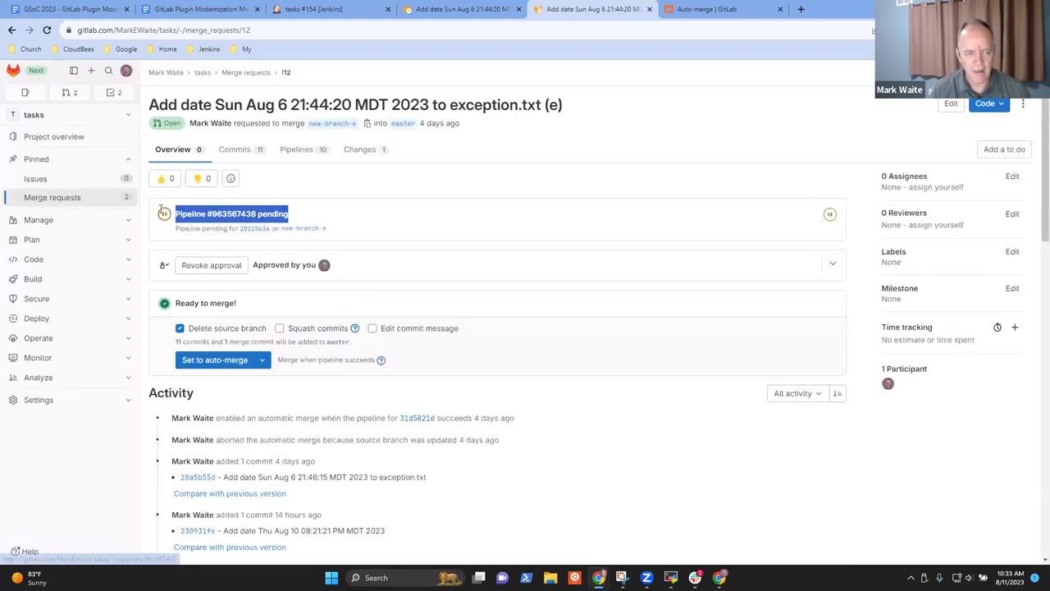
pyautogui.click(416, 246)
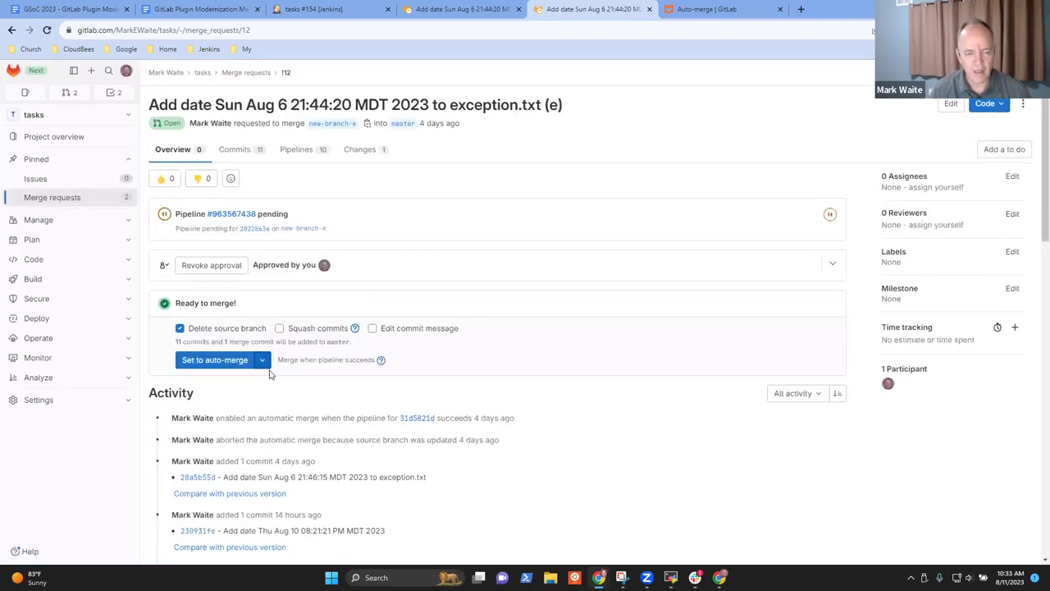
pyautogui.click(228, 363)
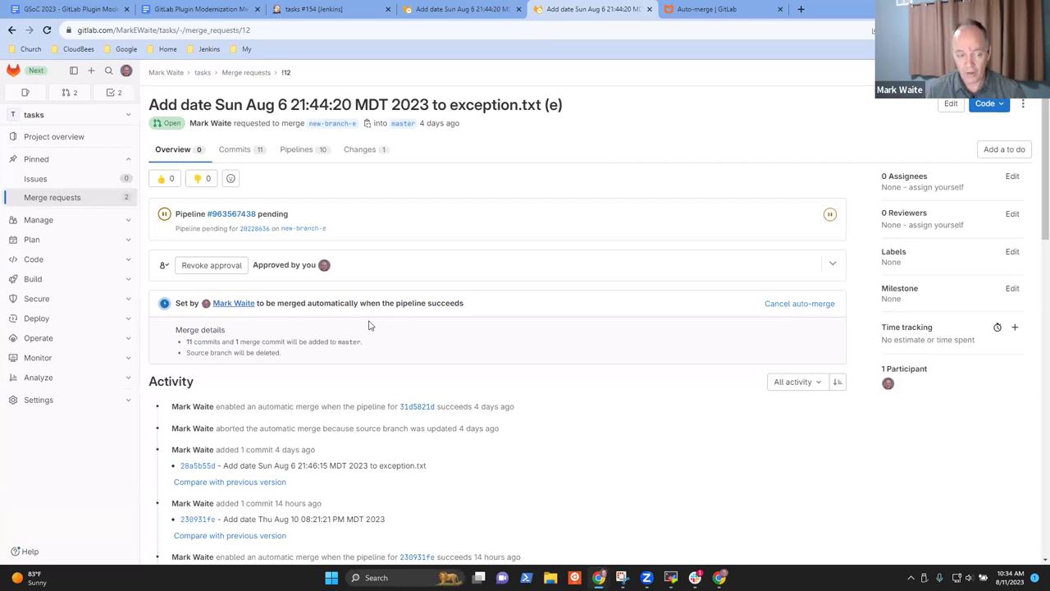
# Open the commit "Remove even more lines (roughly 6 lines)" from !12 and open its exception.txt in the single-file editor.
pyautogui.click(237, 150)
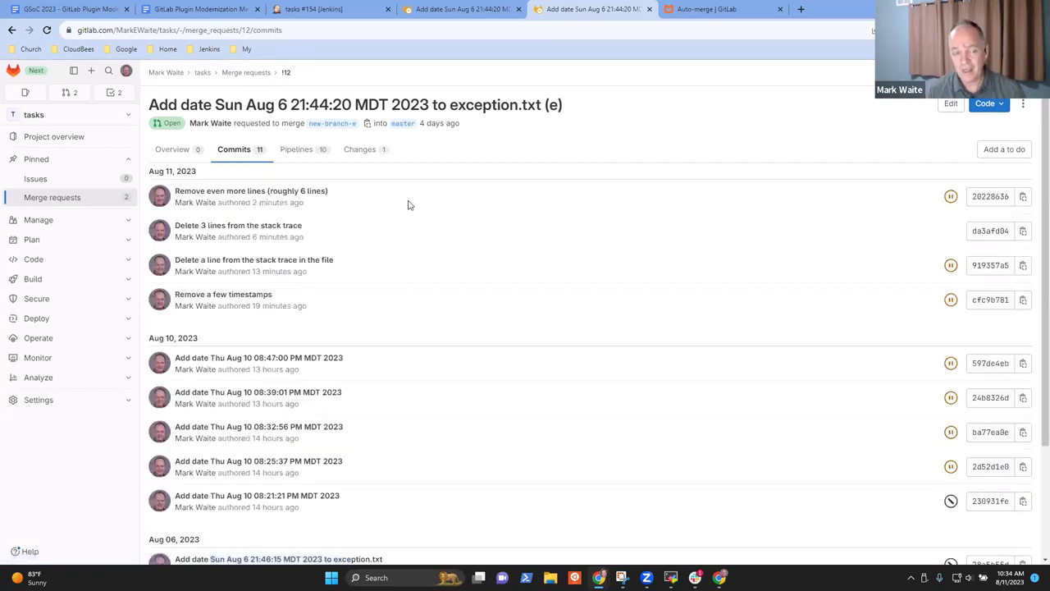
pyautogui.click(250, 194)
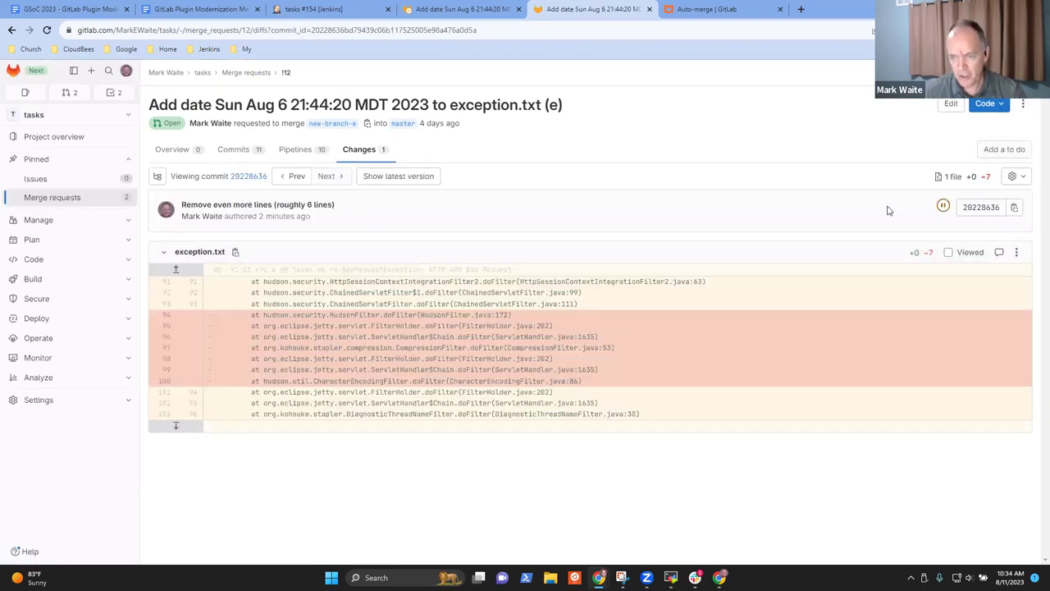
pyautogui.click(1017, 253)
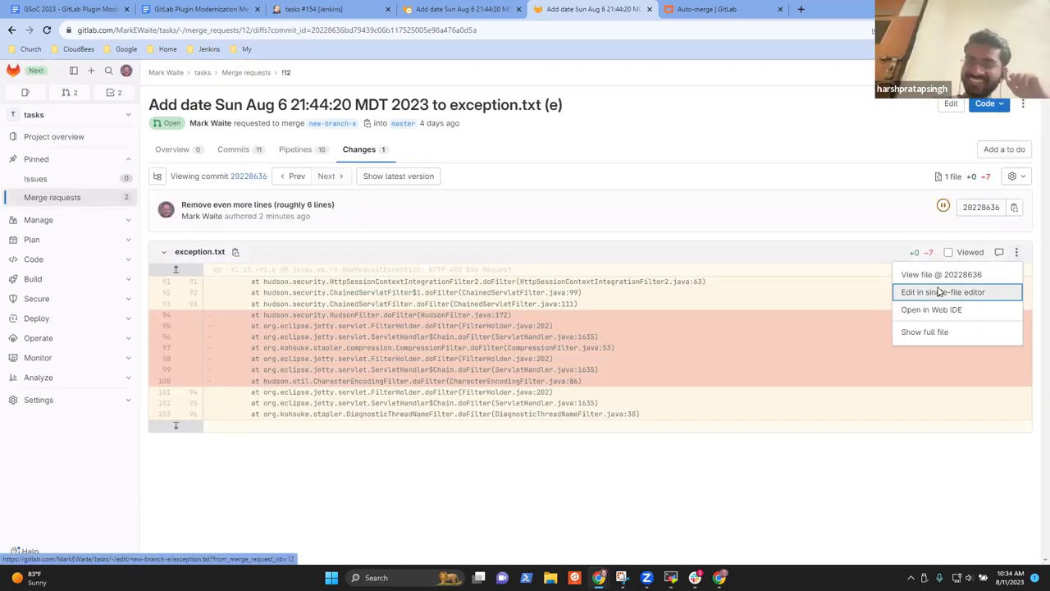
pyautogui.click(966, 292)
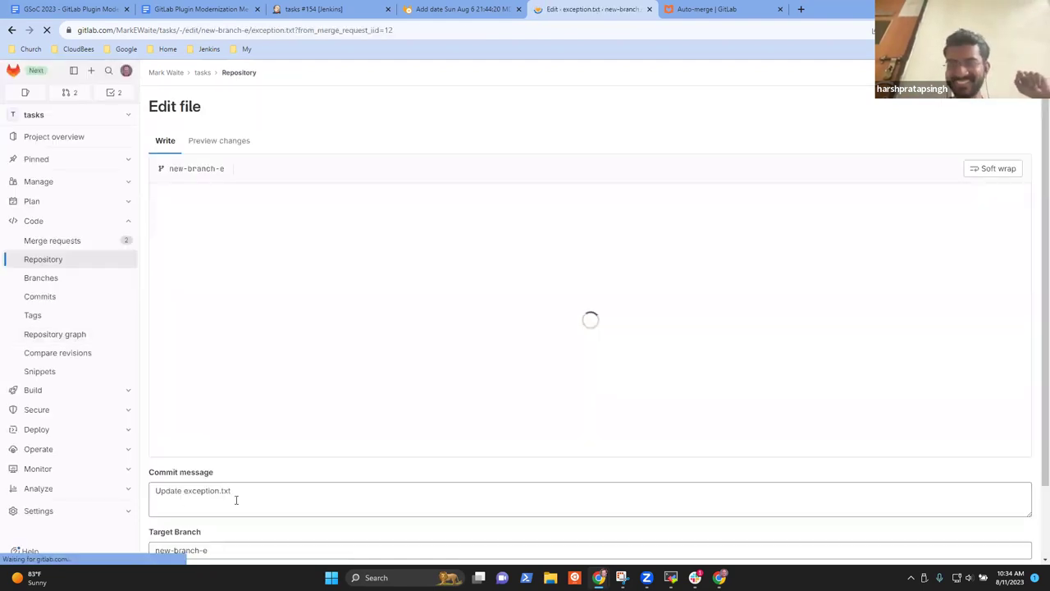
# Delete three consecutive stack trace lines from exception.txt, starting at line 51.
pyautogui.scroll(-1, 288, 374)
pyautogui.scroll(-5, 289, 374)
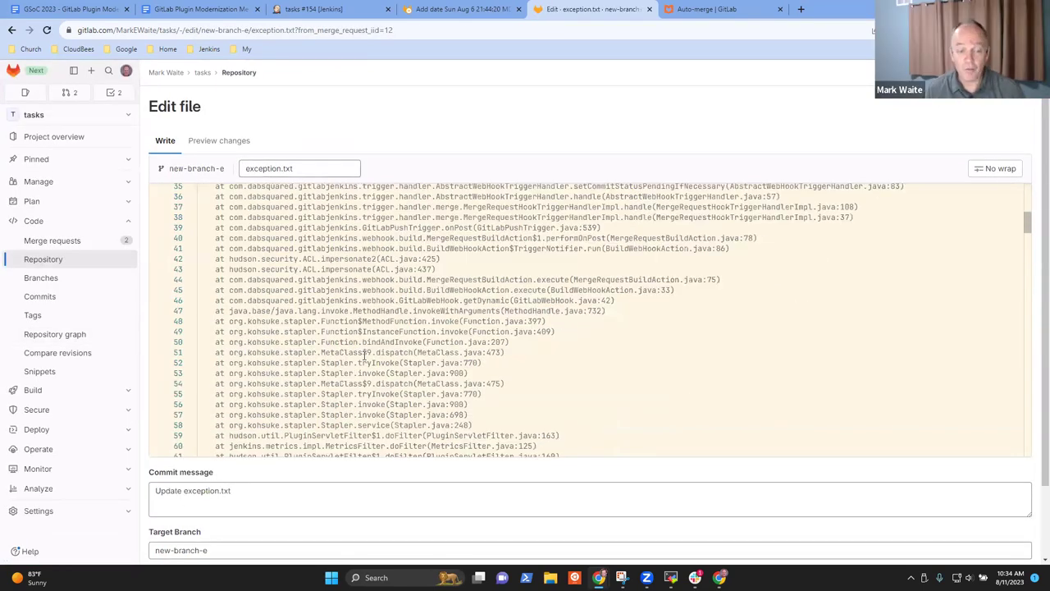
pyautogui.click(365, 354)
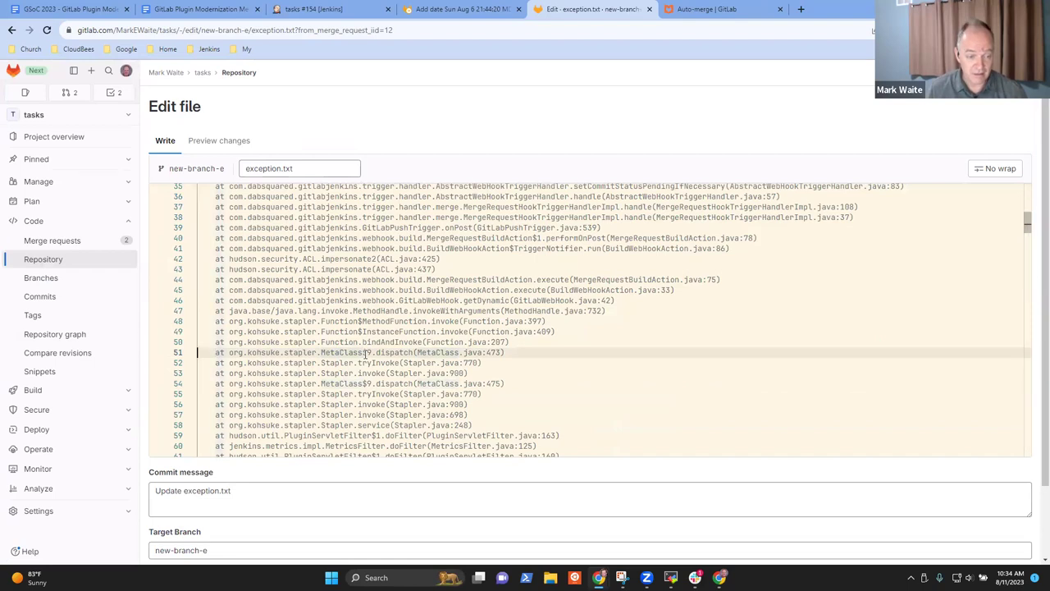
pyautogui.press('Home')
pyautogui.hotkey('shift', 'Down')
pyautogui.hotkey('shift', 'Down')
pyautogui.press('Delete')
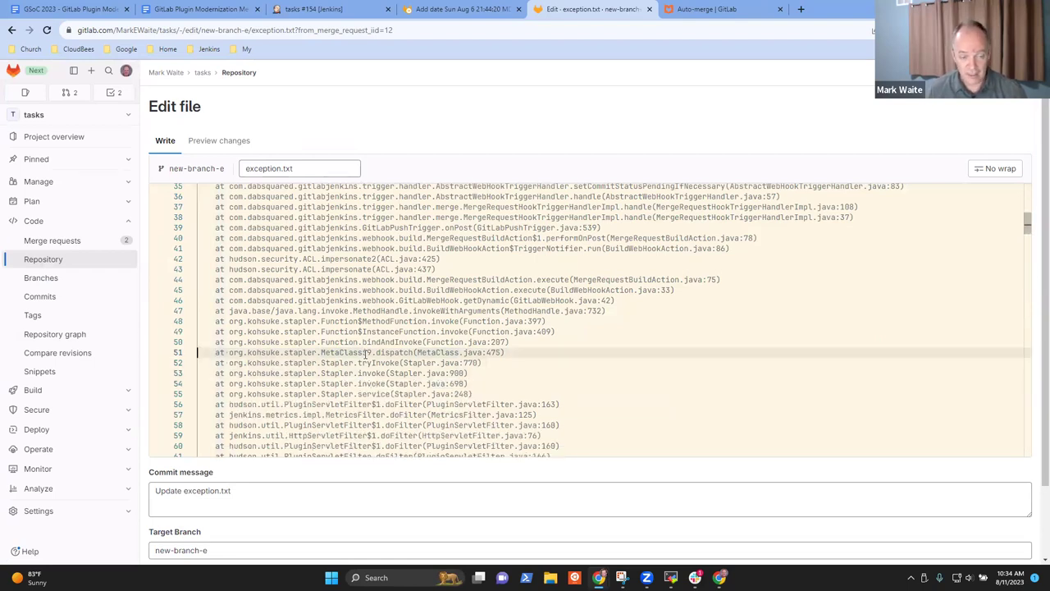
# Replace the commit message with "Deleted 3 more lines" and commit the change to new-branch-e.
pyautogui.tripleClick(263, 492)
pyautogui.write('D')
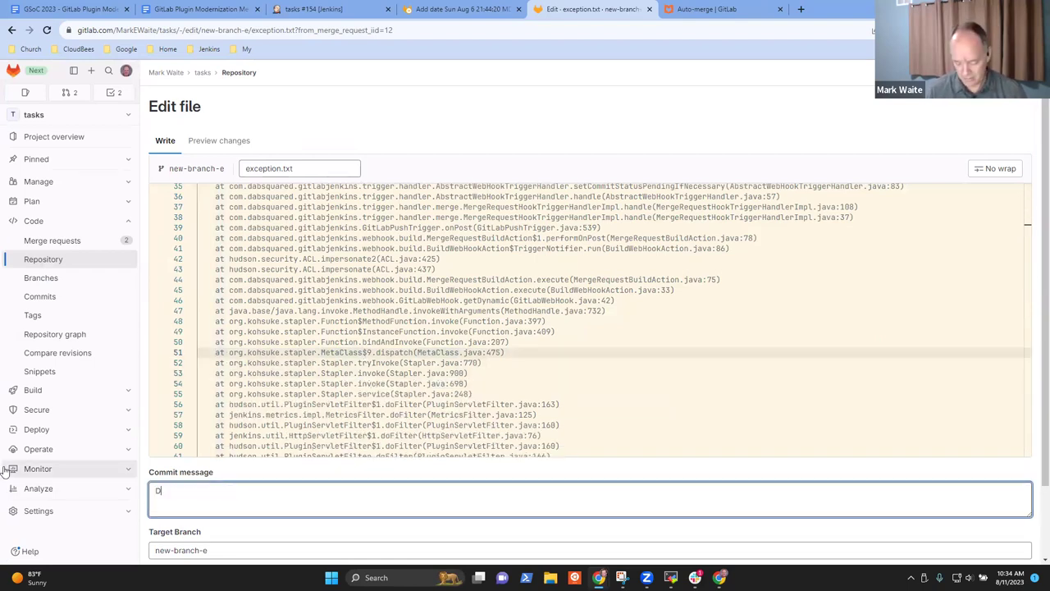
pyautogui.write('eleted 3 more lines')
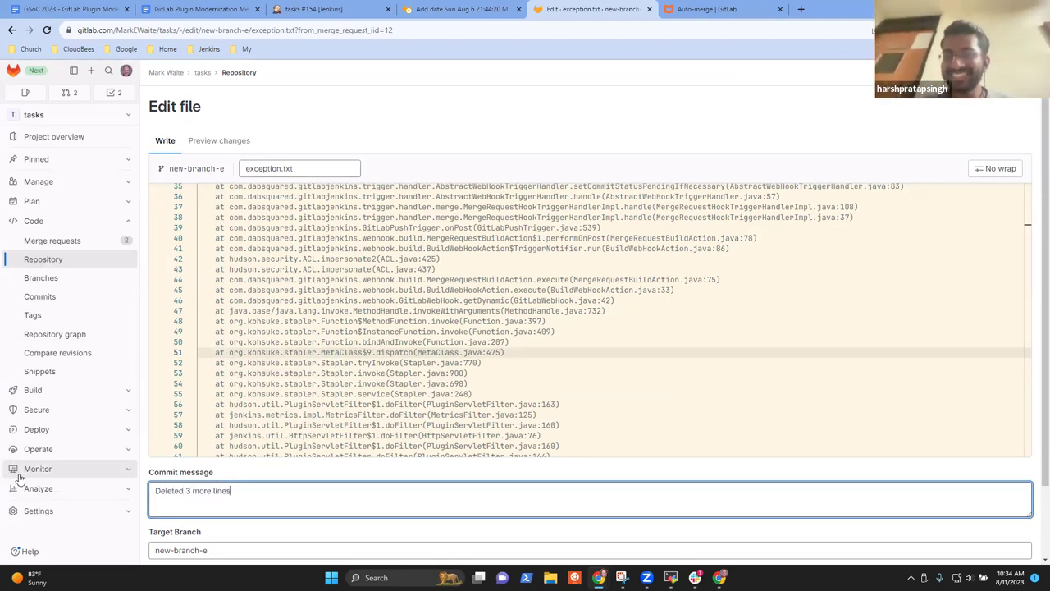
pyautogui.scroll(-2, 164, 501)
pyautogui.click(187, 499)
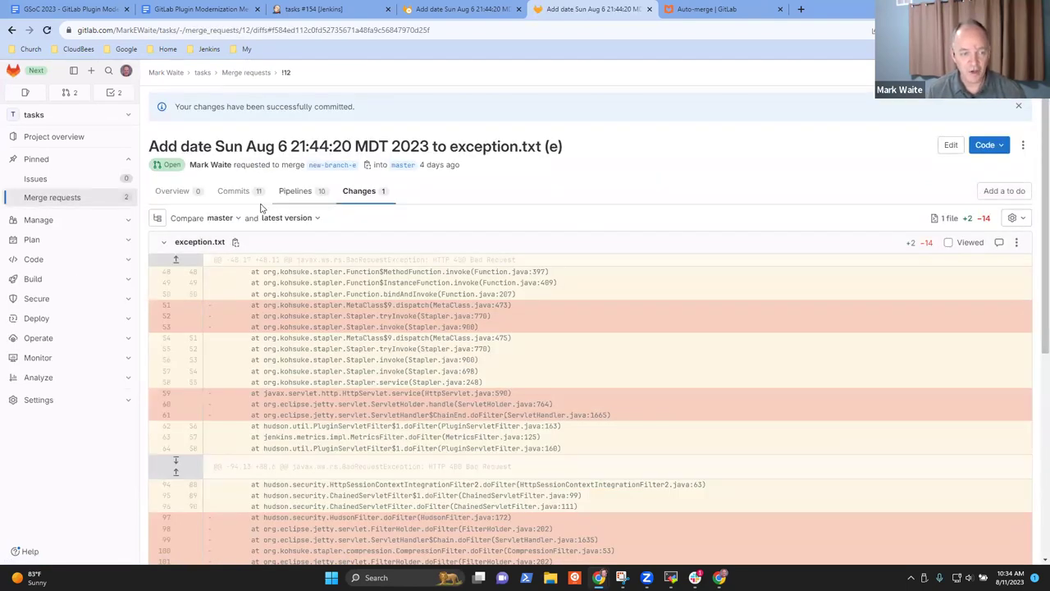
# Reopen merge request !12 from the project's merge requests, and switch to Jenkins to view the tasks job's latest builds.
pyautogui.click(75, 197)
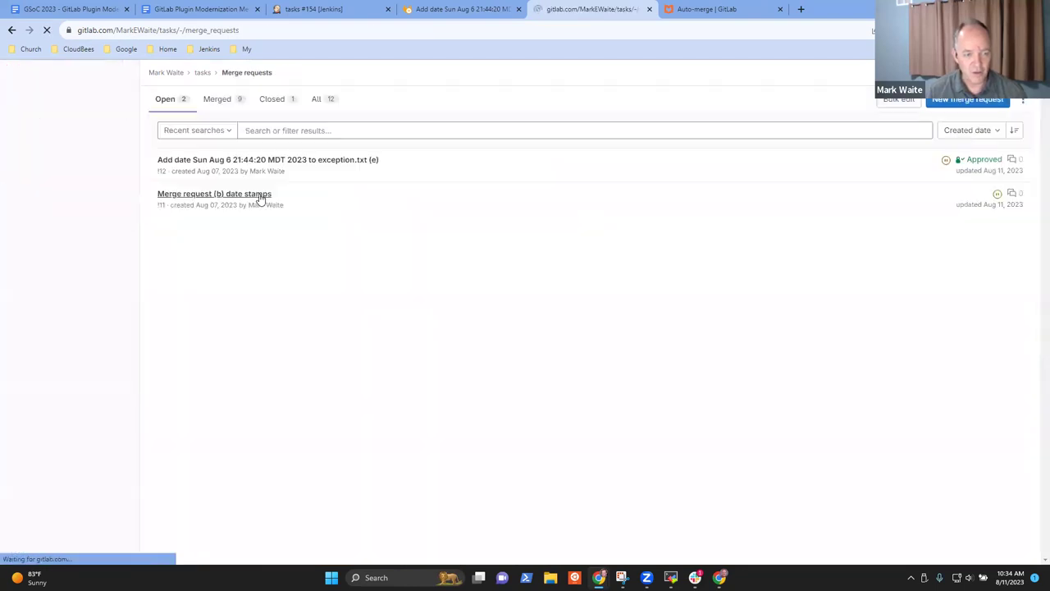
pyautogui.click(255, 161)
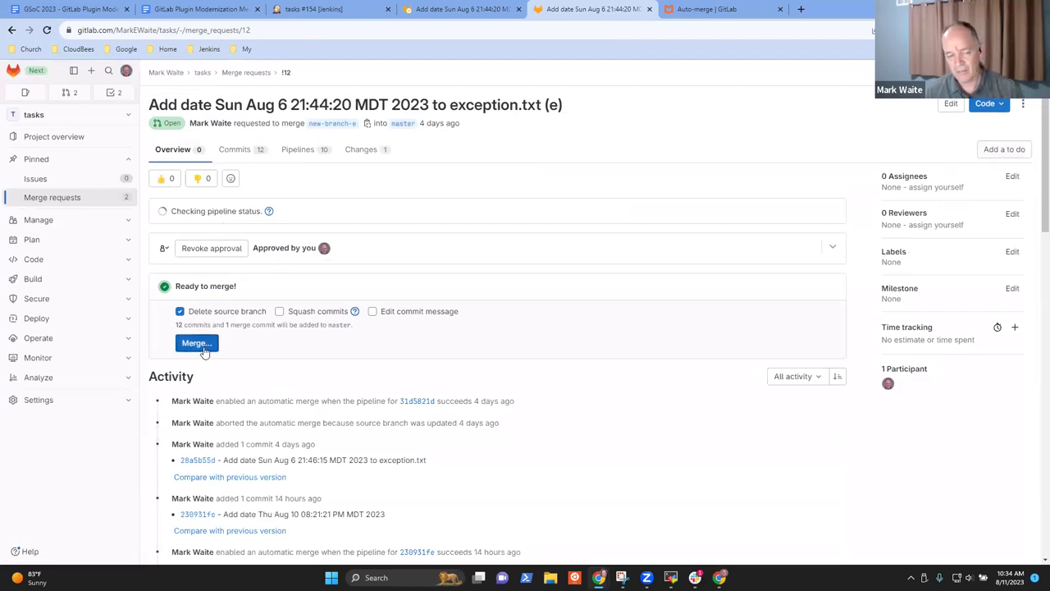
pyautogui.click(340, 8)
pyautogui.click(75, 103)
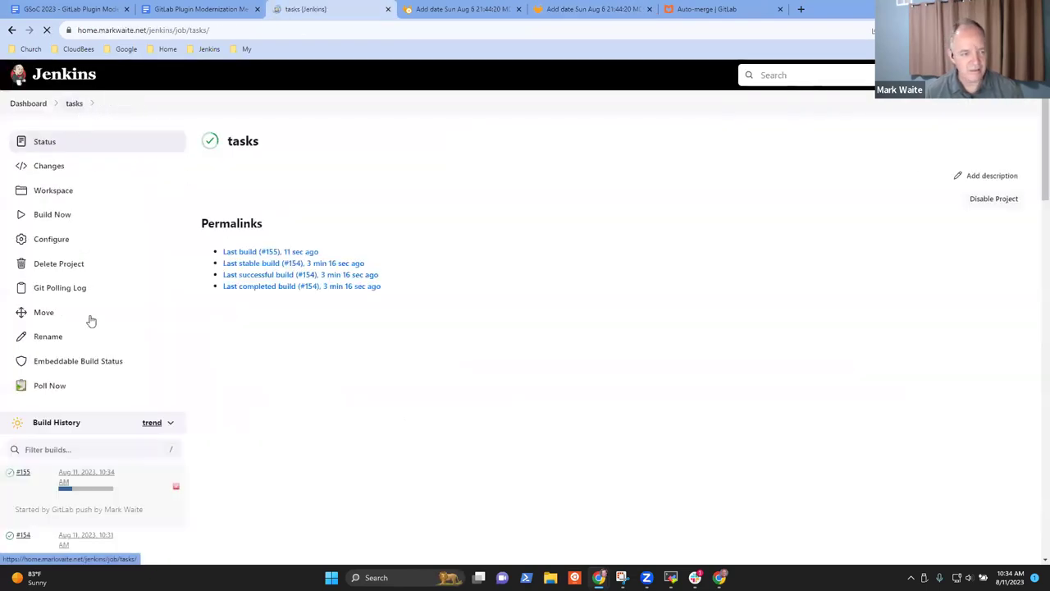
# Compare both open copies of merge request !12, open the pipeline status troubleshooting documentation, and return to the merge request.
pyautogui.click(609, 11)
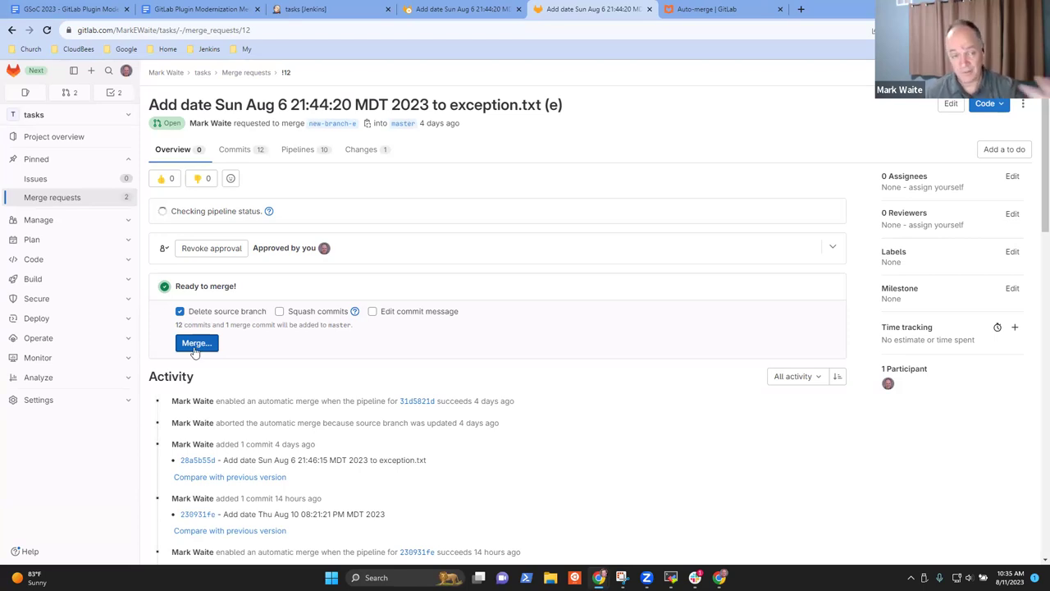
pyautogui.click(460, 9)
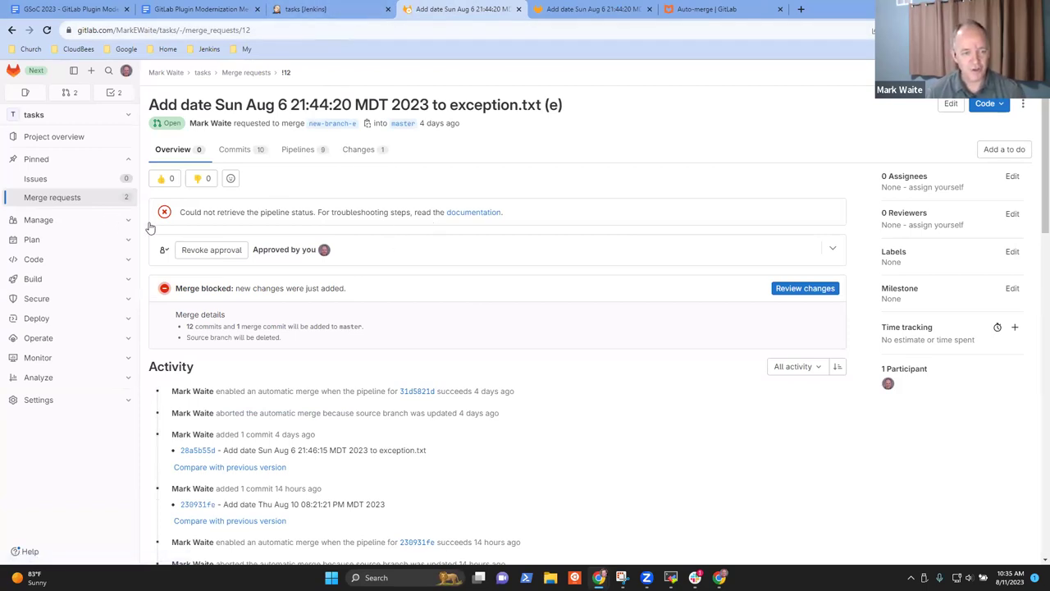
pyautogui.click(474, 212)
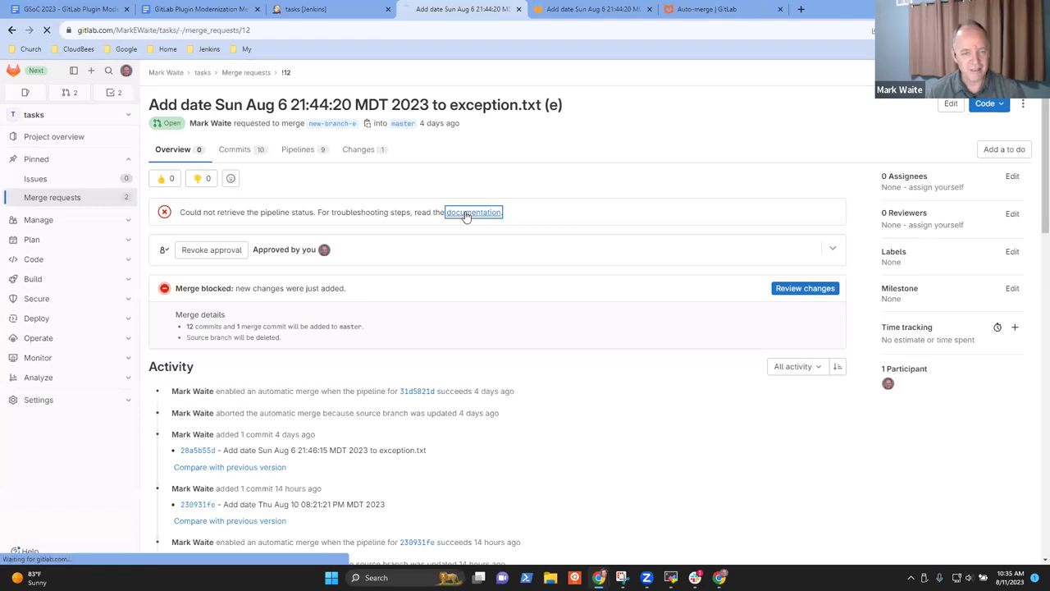
pyautogui.click(12, 29)
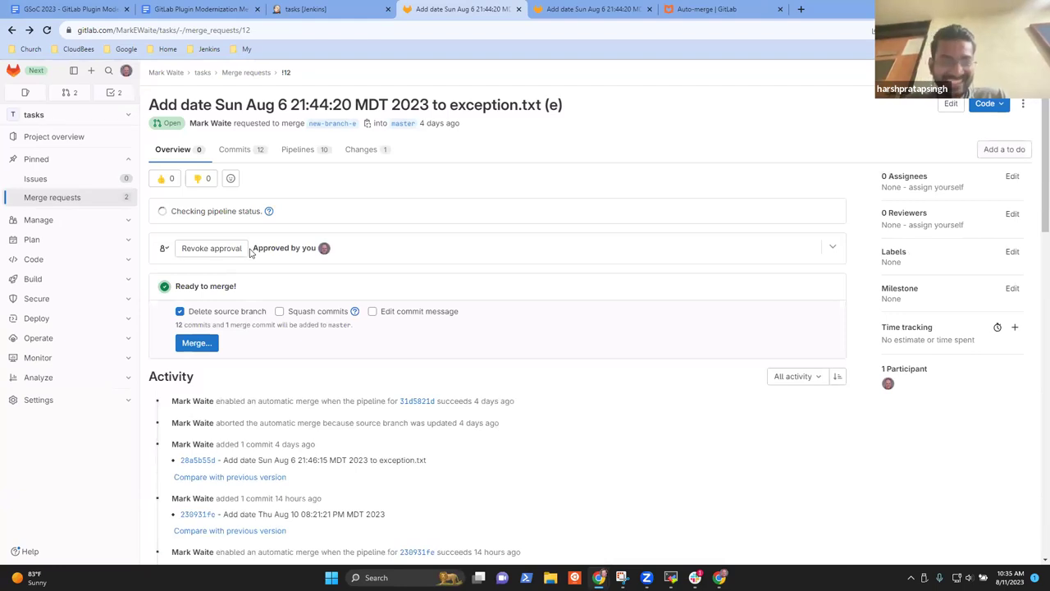
# Refresh the Jenkins tasks job and compare its latest build with the pipeline status in both copies of merge request !12.
pyautogui.click(567, 9)
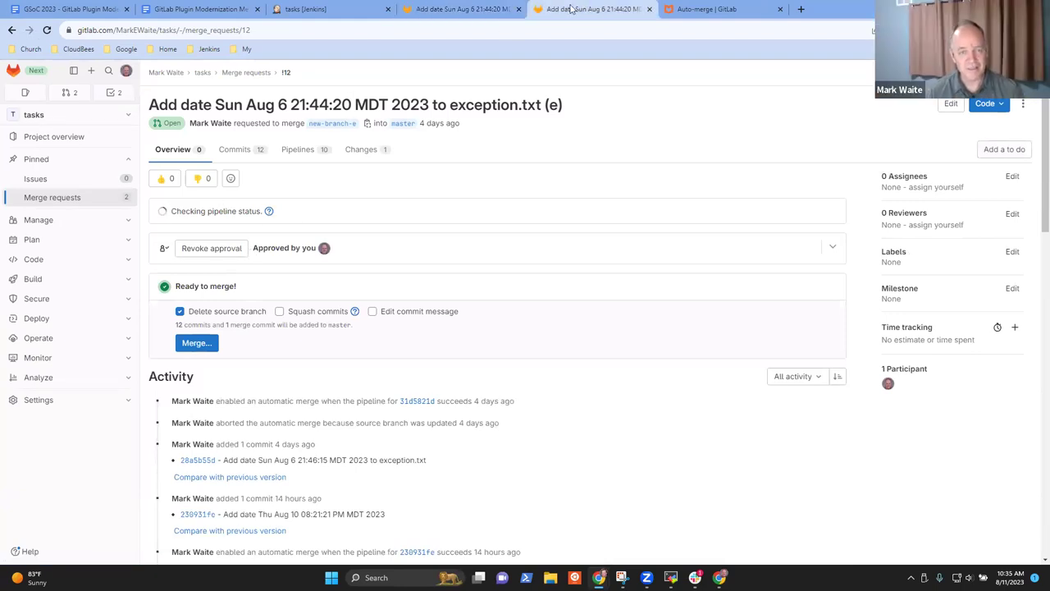
pyautogui.click(342, 6)
pyautogui.press('F5')
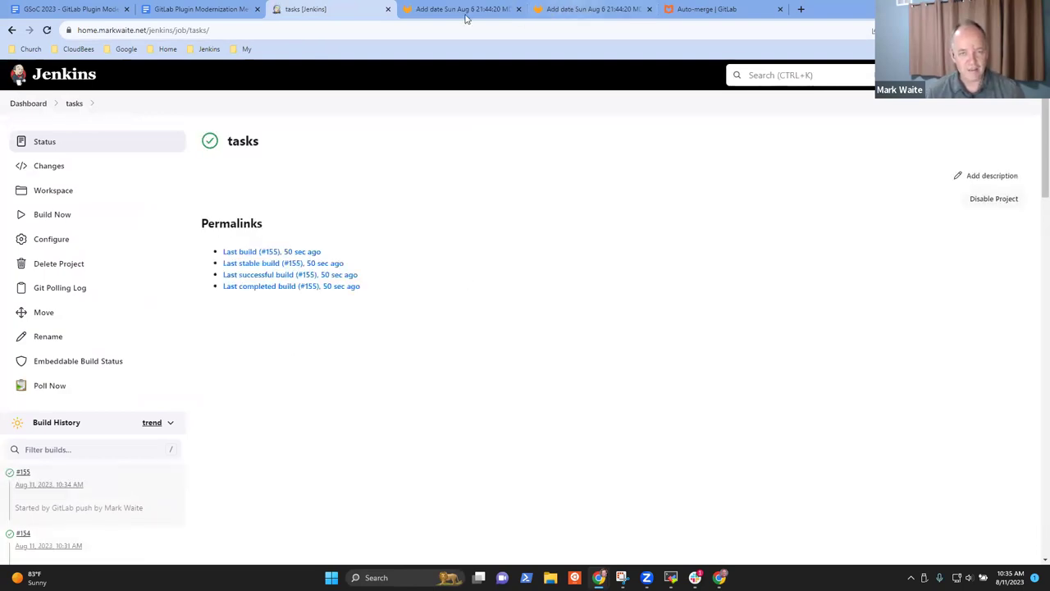
pyautogui.click(455, 9)
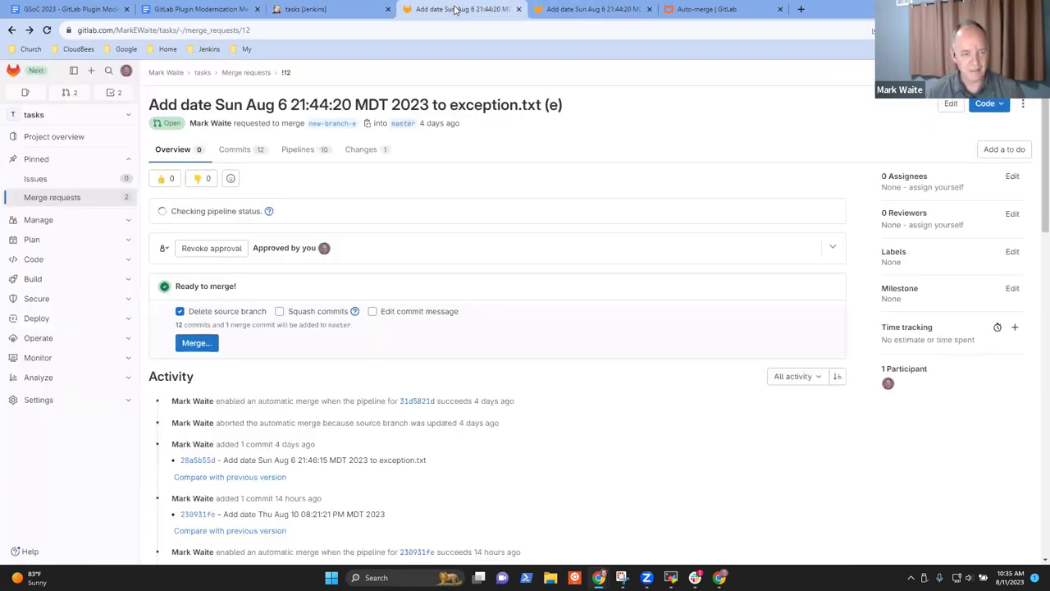
pyautogui.click(579, 10)
pyautogui.press('F5')
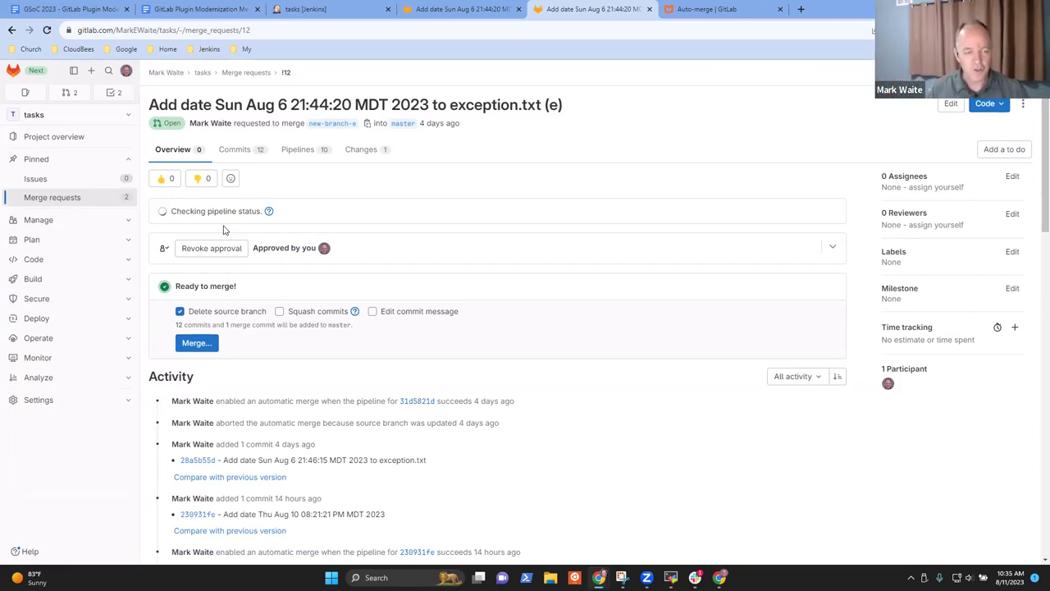
pyautogui.click(455, 9)
pyautogui.click(344, 9)
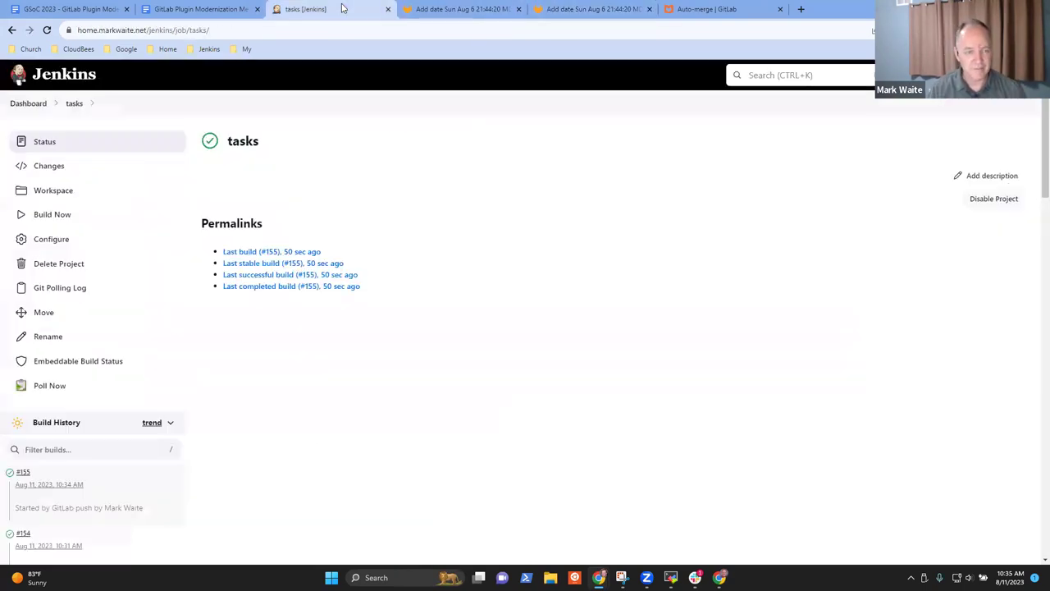
# Switch to the Google Docs meeting notes and start a Milestone 2 status sub-bullet with the assignee's first name, below the gitlab.com notification bullet.
pyautogui.click(76, 9)
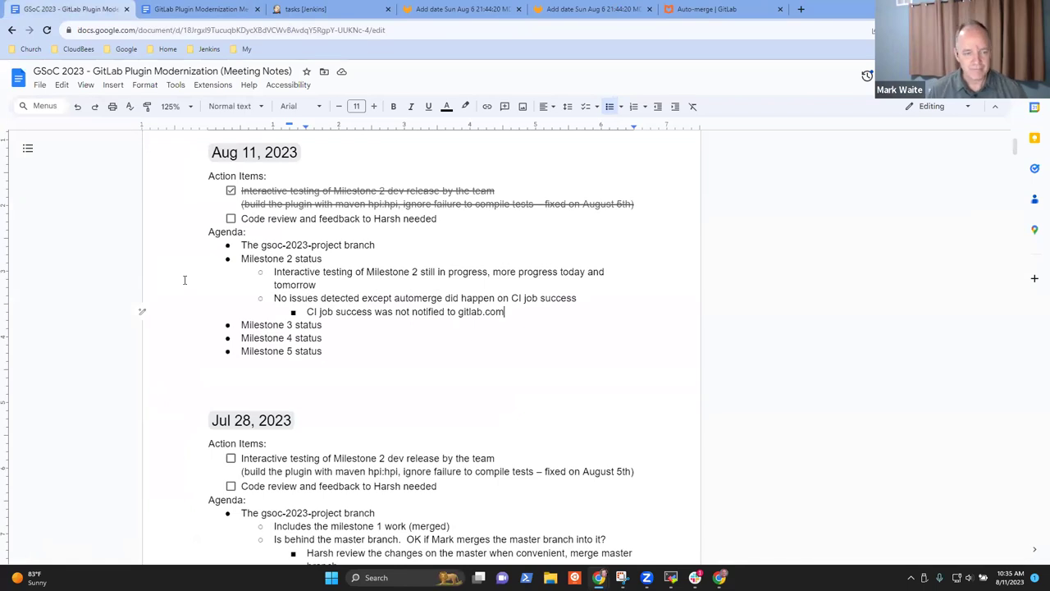
pyautogui.click(308, 260)
pyautogui.hotkey('shift', 'End')
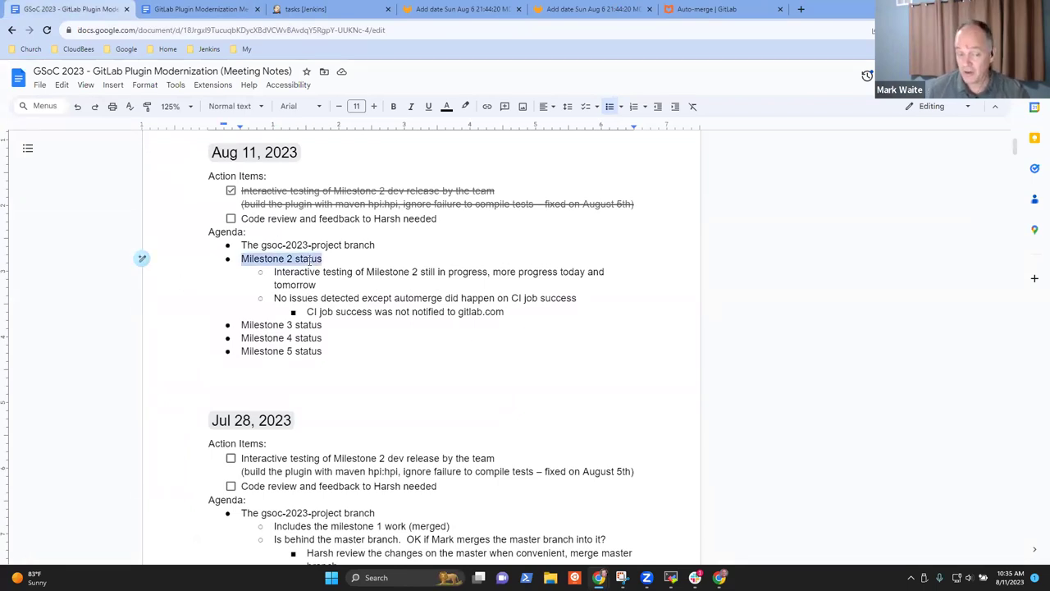
pyautogui.press('Down')
pyautogui.press('Down')
pyautogui.press('Down')
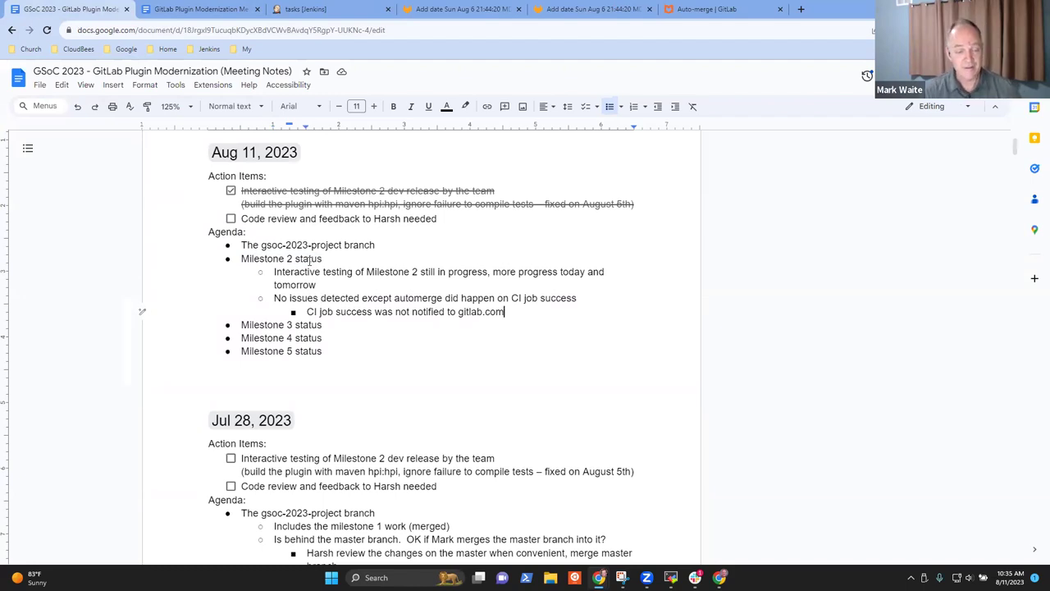
pyautogui.press('Return')
pyautogui.hotkey('shift', 'Tab')
pyautogui.write('Mark need')
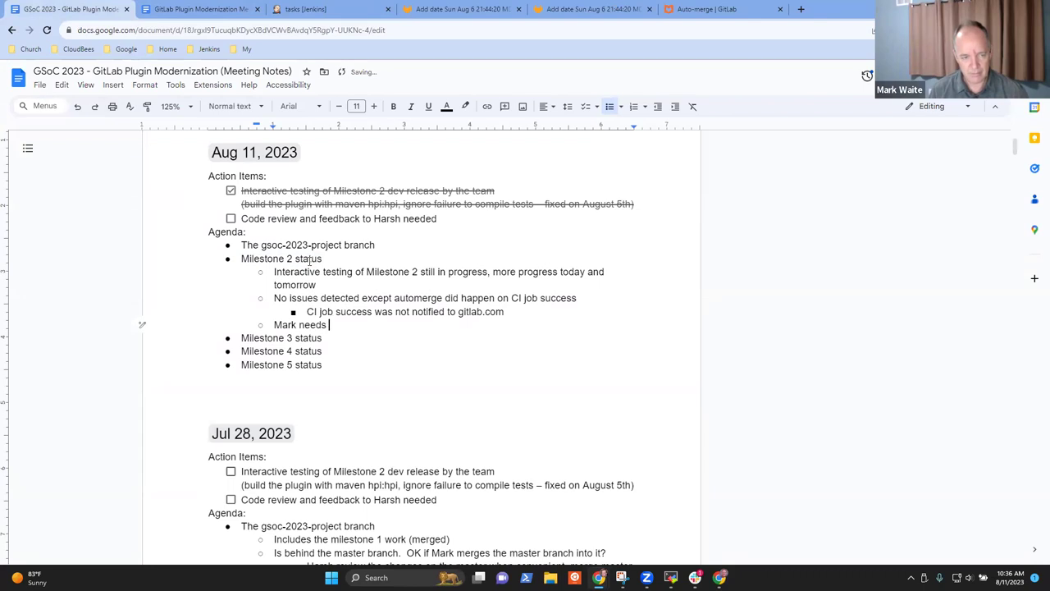
pyautogui.write('s')
pyautogui.hotkey('ctrl', 'BackSpace')
# Add a checklist item below the code review item in the Aug 11 action items, starting with the assignee's first name.
pyautogui.press('Up')
pyautogui.press('Up')
pyautogui.press('Up')
pyautogui.press('Up')
pyautogui.press('Up')
pyautogui.press('Up')
pyautogui.press('Up')
pyautogui.press('Up')
pyautogui.press('End')
pyautogui.press('Return')
pyautogui.write('Mark ')
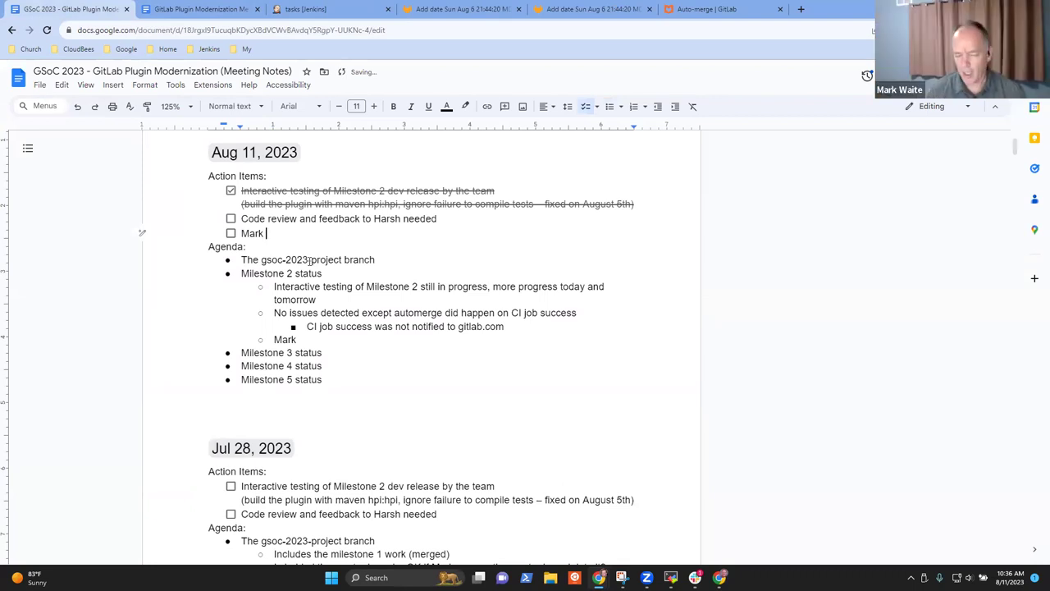
# Continue the new action item with "perform mixed tests as described in the".
pyautogui.write('pe')
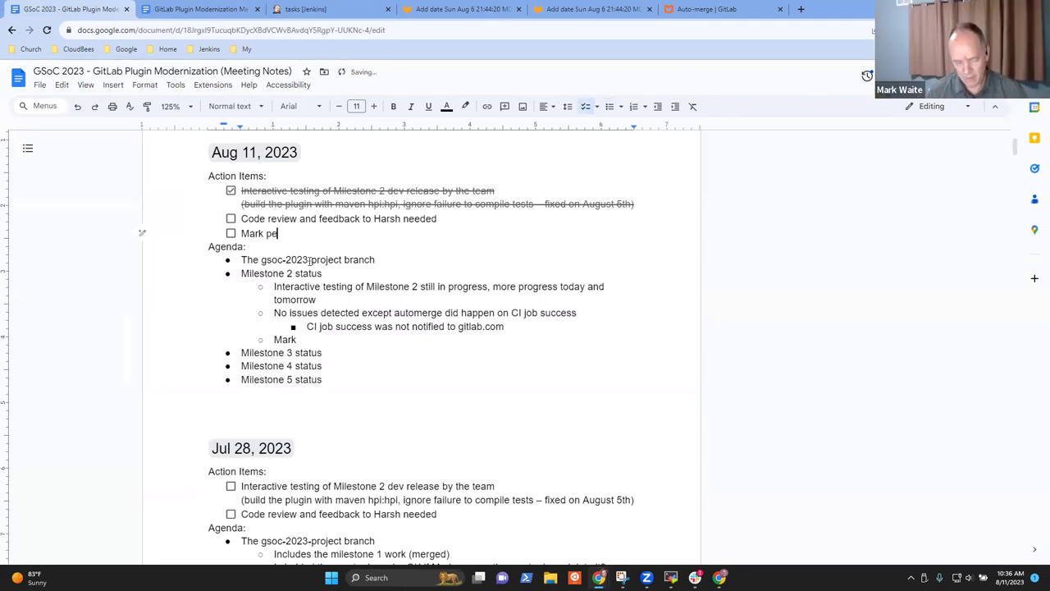
pyautogui.write('rform missi')
pyautogui.press('BackSpace')
pyautogui.press('BackSpace')
pyautogui.press('BackSpace')
pyautogui.press('BackSpace')
pyautogui.press('BackSpace')
pyautogui.write('mixed mode test')
pyautogui.press('BackSpace')
pyautogui.press('BackSpace')
pyautogui.press('BackSpace')
pyautogui.press('BackSpace')
pyautogui.press('BackSpace')
pyautogui.press('BackSpace')
pyautogui.press('BackSpace')
pyautogui.press('BackSpace')
pyautogui.press('BackSpace')
pyautogui.write('tests as described in the ')
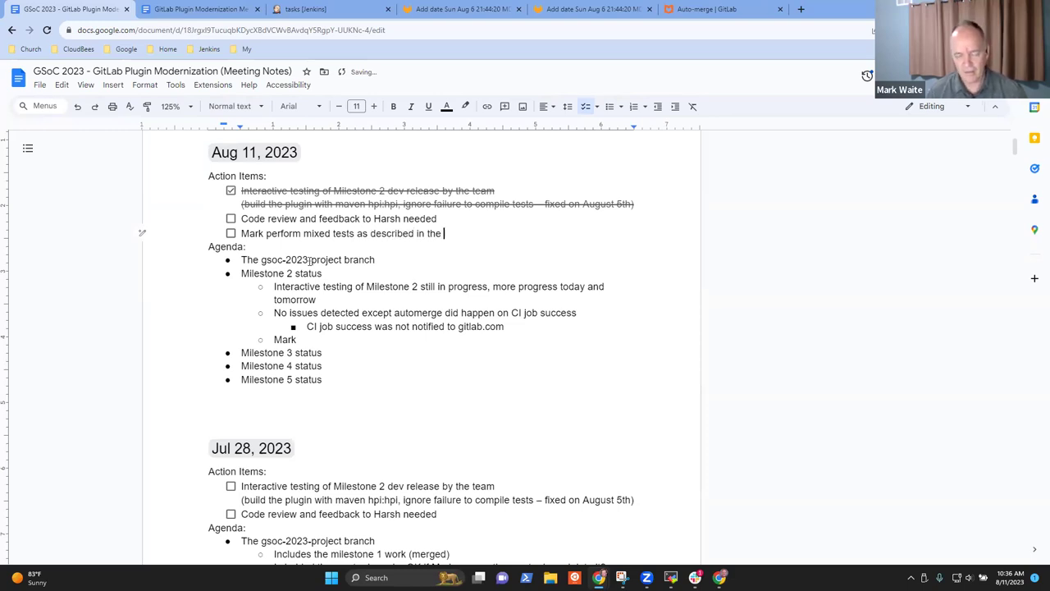
# Complete the new action item with "testing outline earlier" and select its full text.
pyautogui.write('testing ')
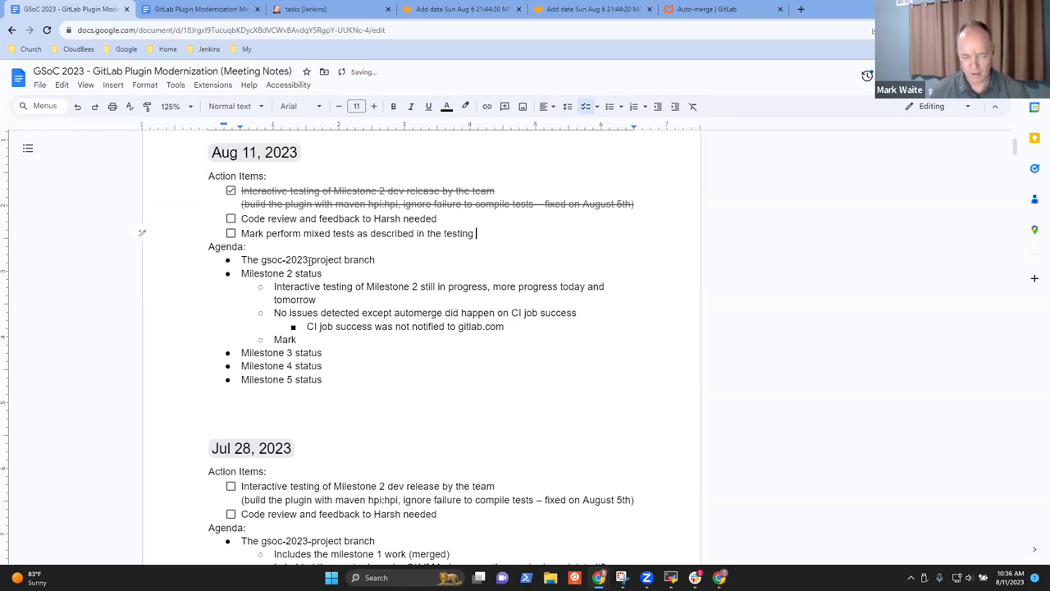
pyautogui.write('ending')
pyautogui.hotkey('ctrl', 'BackSpace')
pyautogui.write('outline earlier')
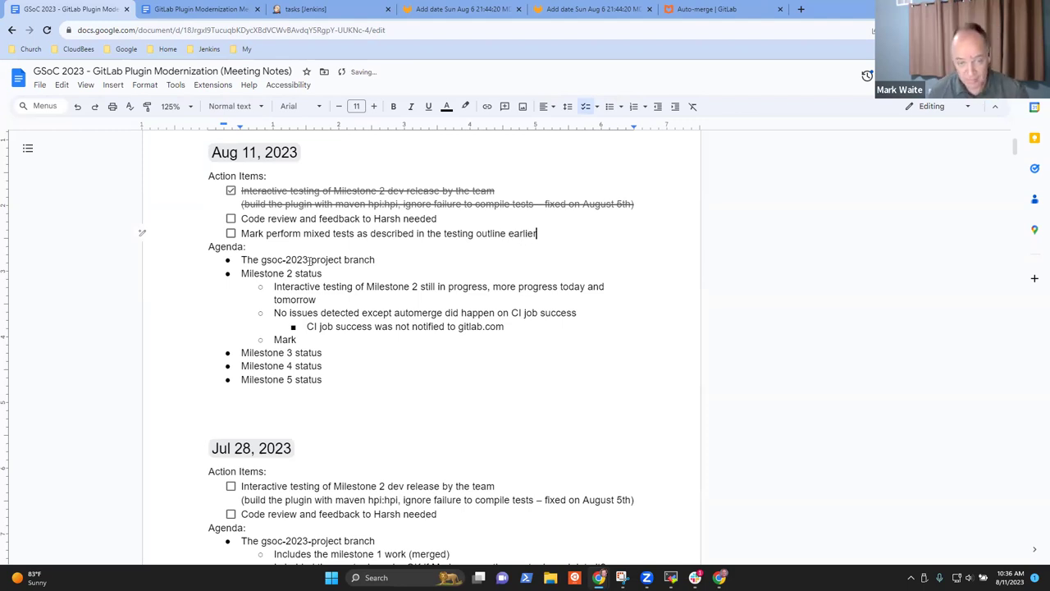
pyautogui.click(141, 232)
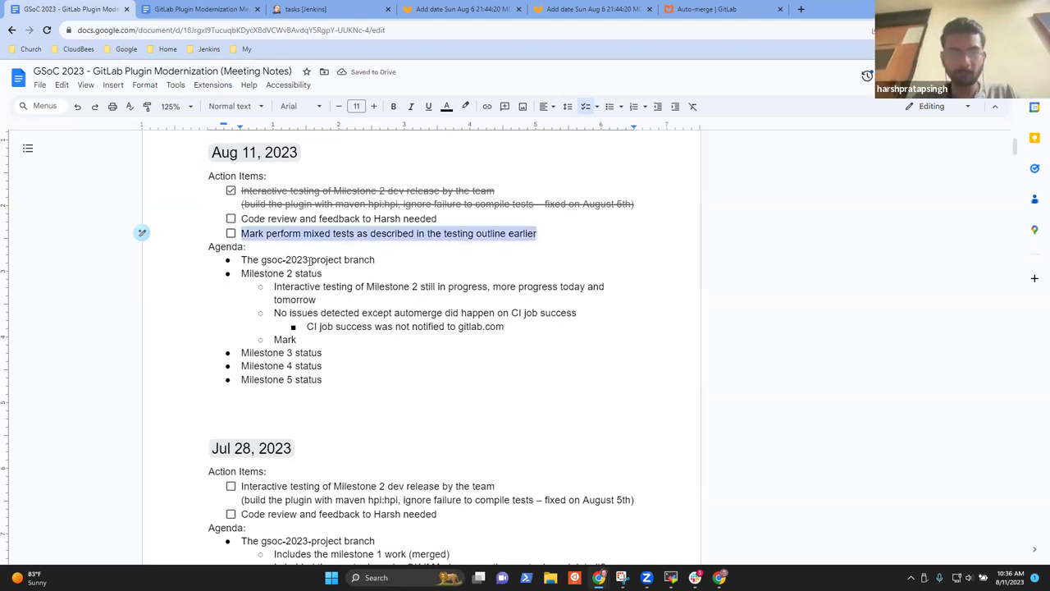
# Delete the first name from the last sub-bullet under Milestone 2 status in the Aug 11 agenda, keeping the empty bullet.
pyautogui.press('Down')
pyautogui.press('Down')
pyautogui.press('Down')
pyautogui.press('Down')
pyautogui.press('Down')
pyautogui.press('Down')
pyautogui.press('Down')
pyautogui.press('Down')
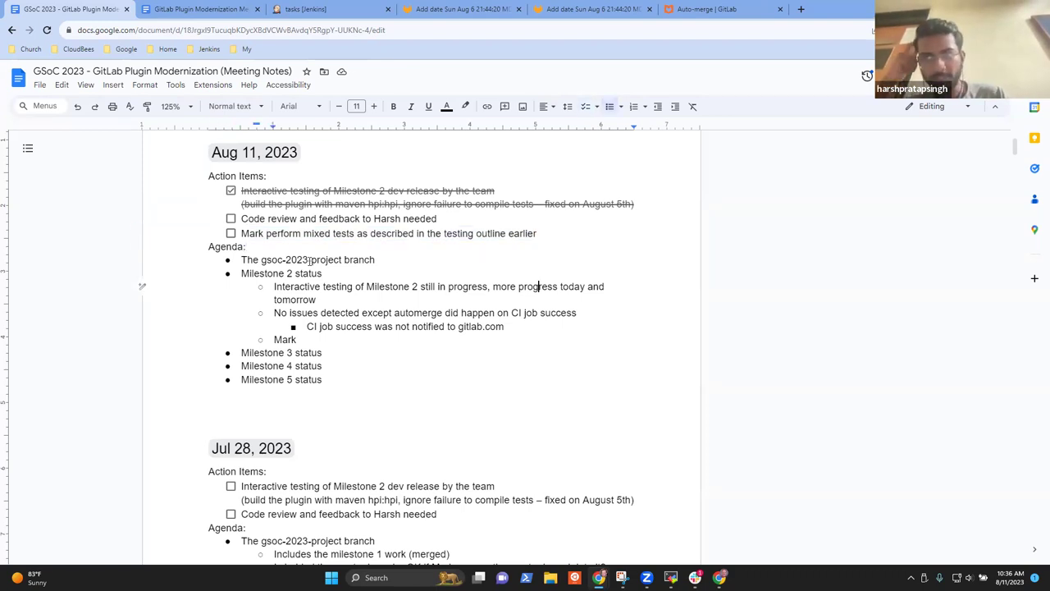
pyautogui.hotkey('ctrl', 'BackSpace')
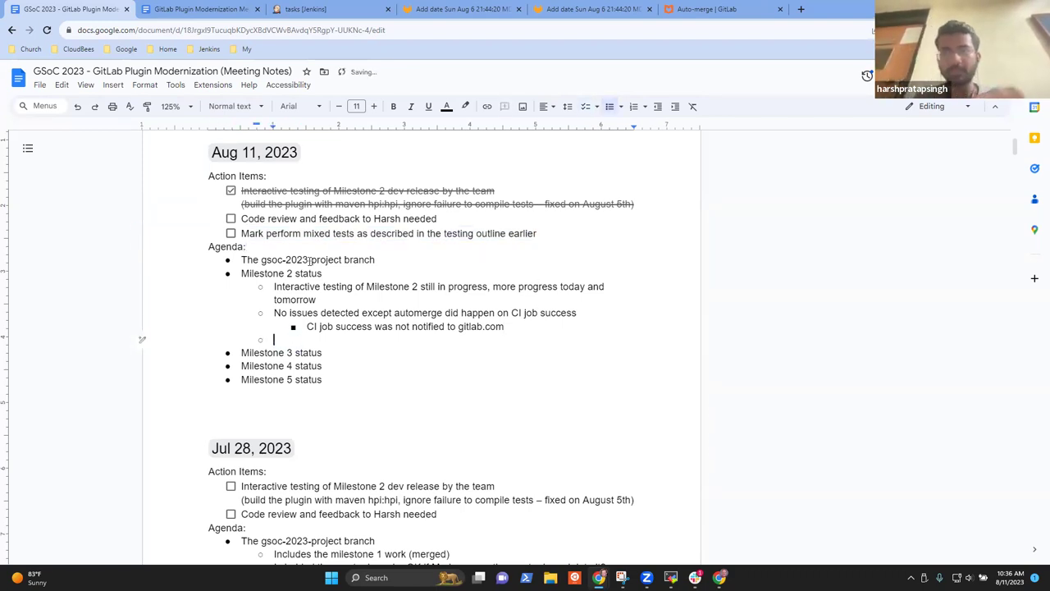
# Fill the empty Milestone 2 sub-bullet with "If automerge does not work, describe more details of how to duplicate the scne".
pyautogui.write('If auto')
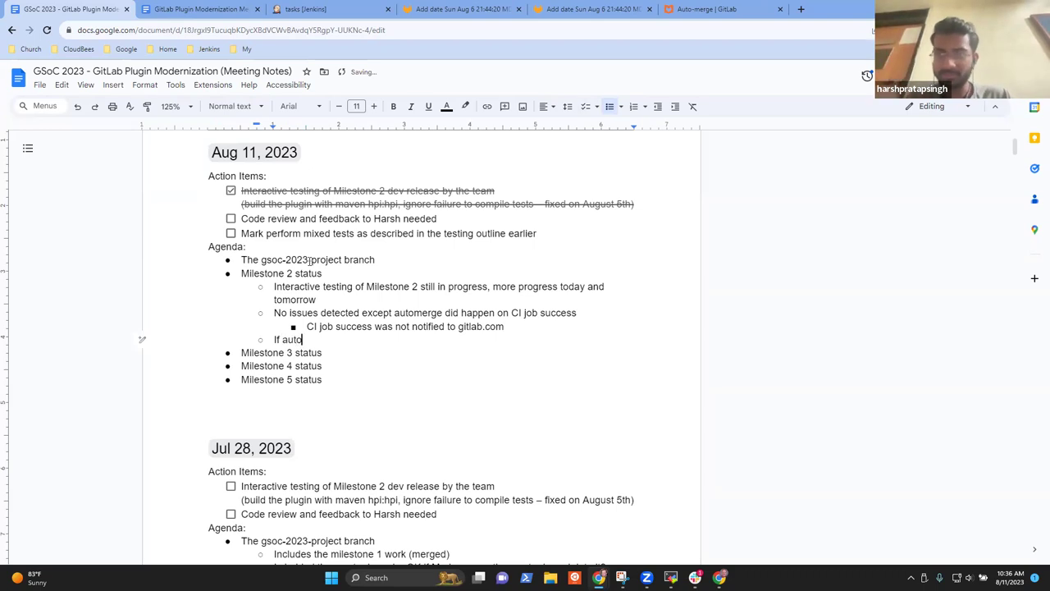
pyautogui.write('merge does not ')
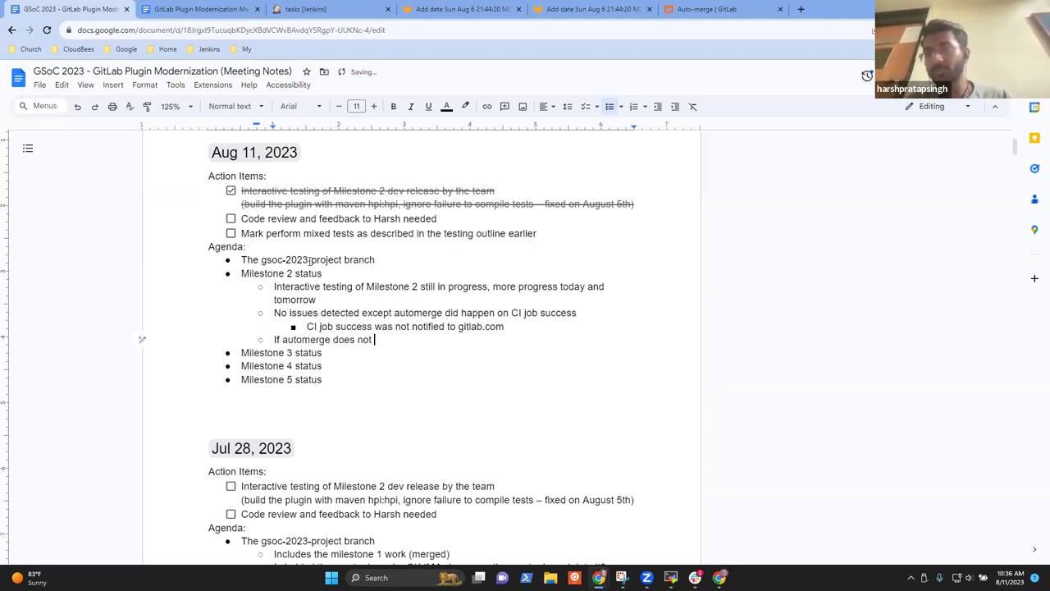
pyautogui.write('work, describe ')
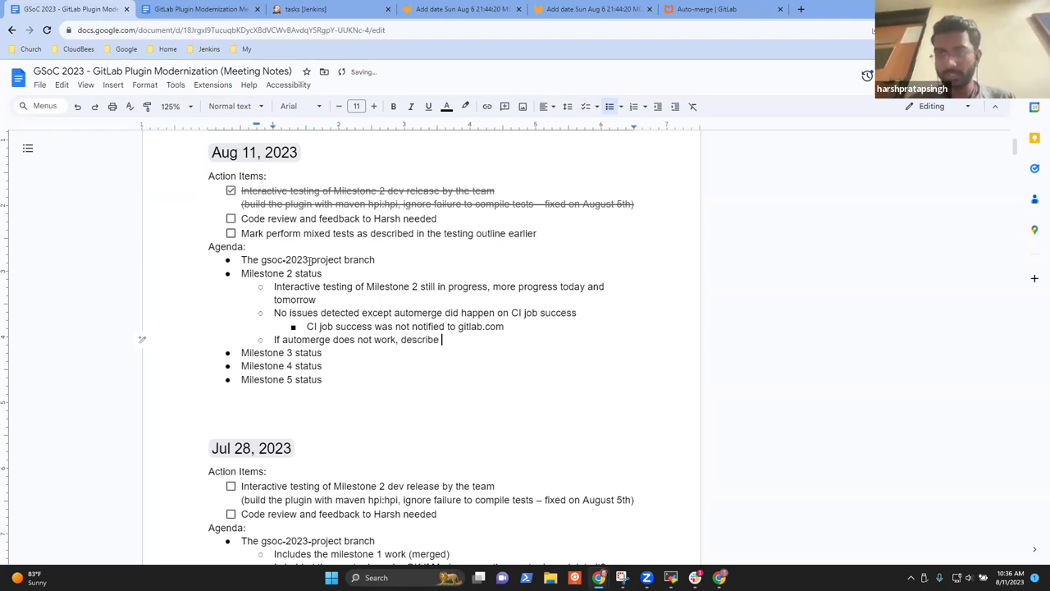
pyautogui.write('more details of how to duplicate the scne')
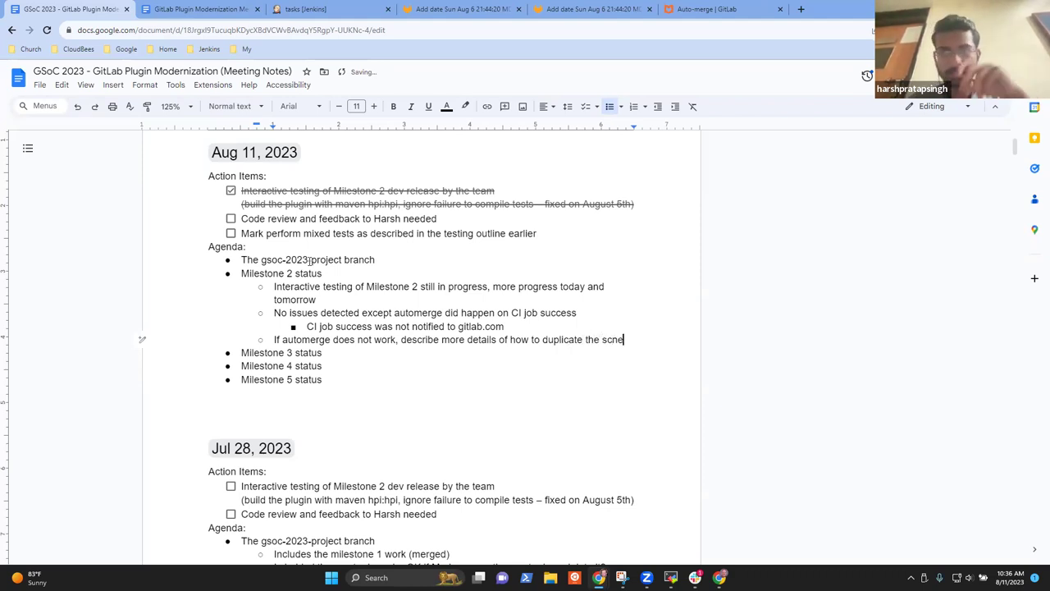